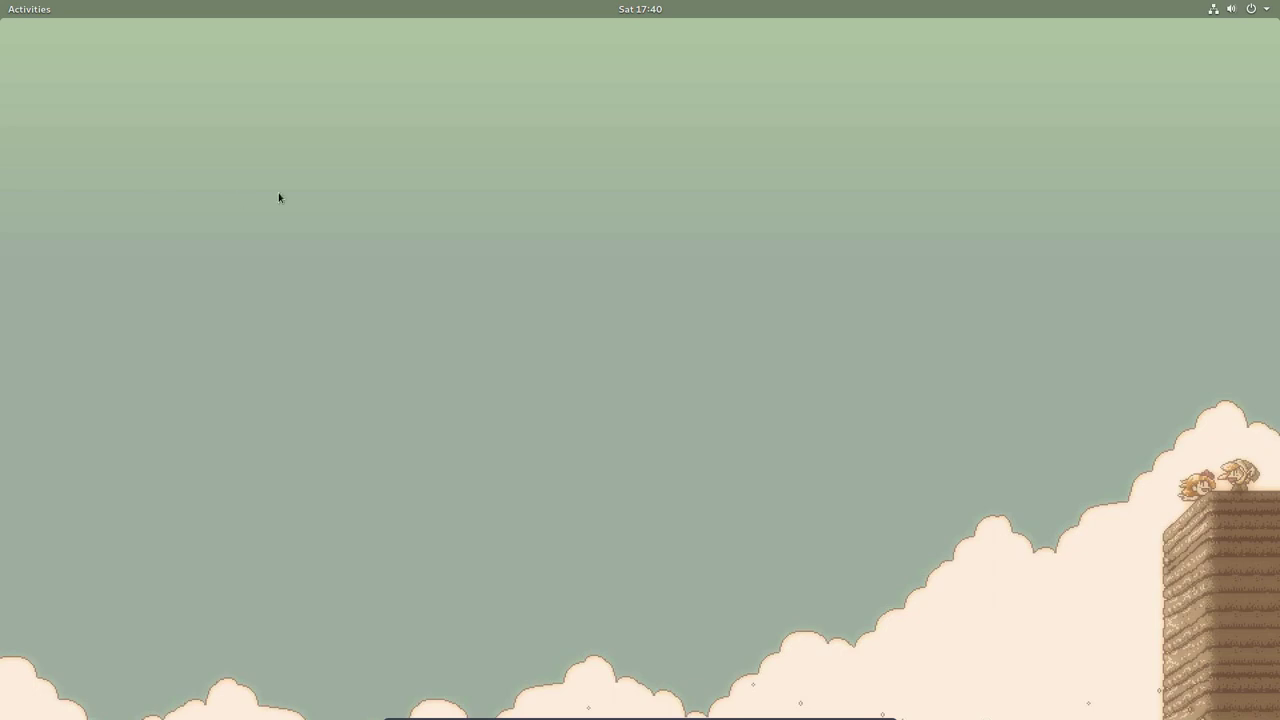
Switch to the Files app, reduce the icon size in Home and open the amd-gnome folder.
right_click(281, 195)
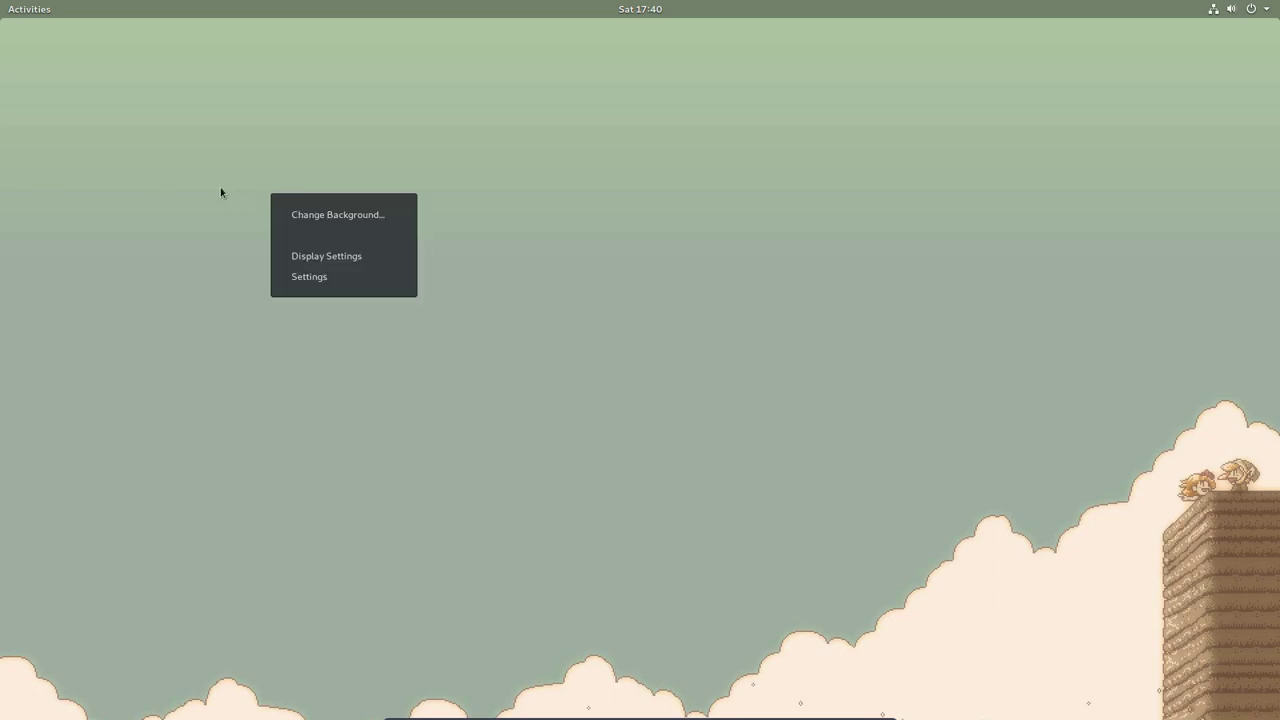
click(268, 108)
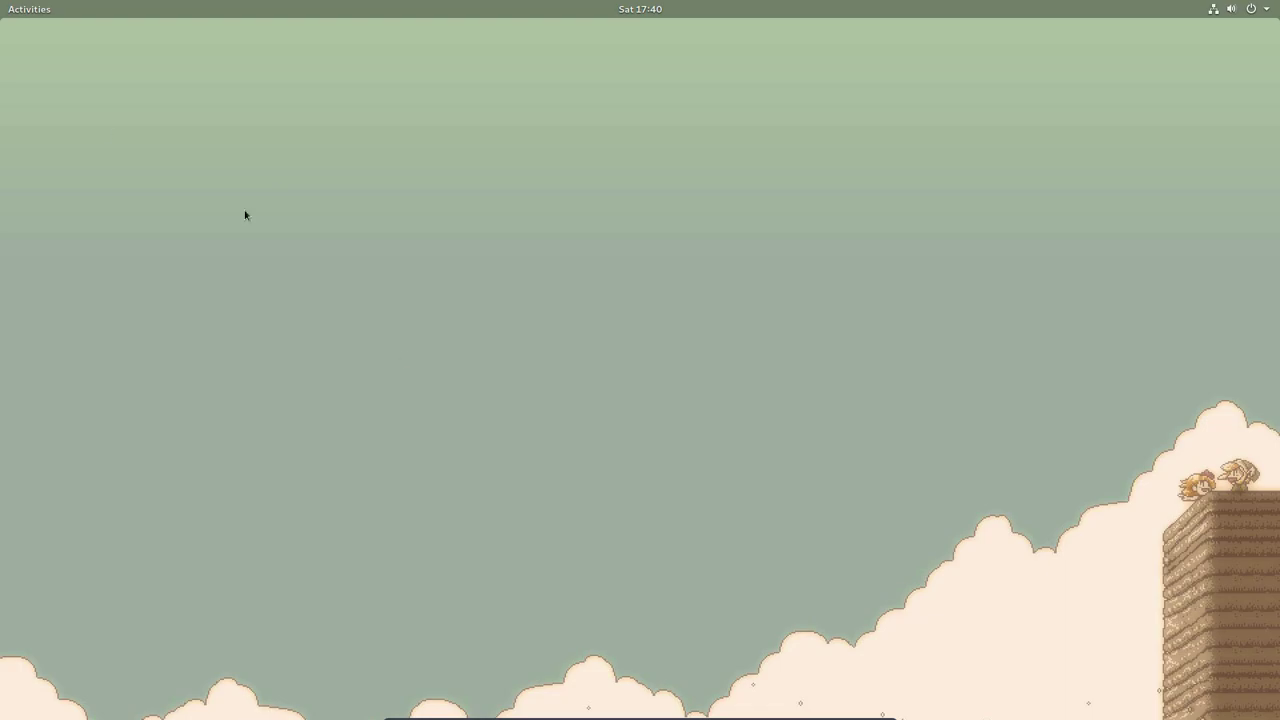
click(19, 14)
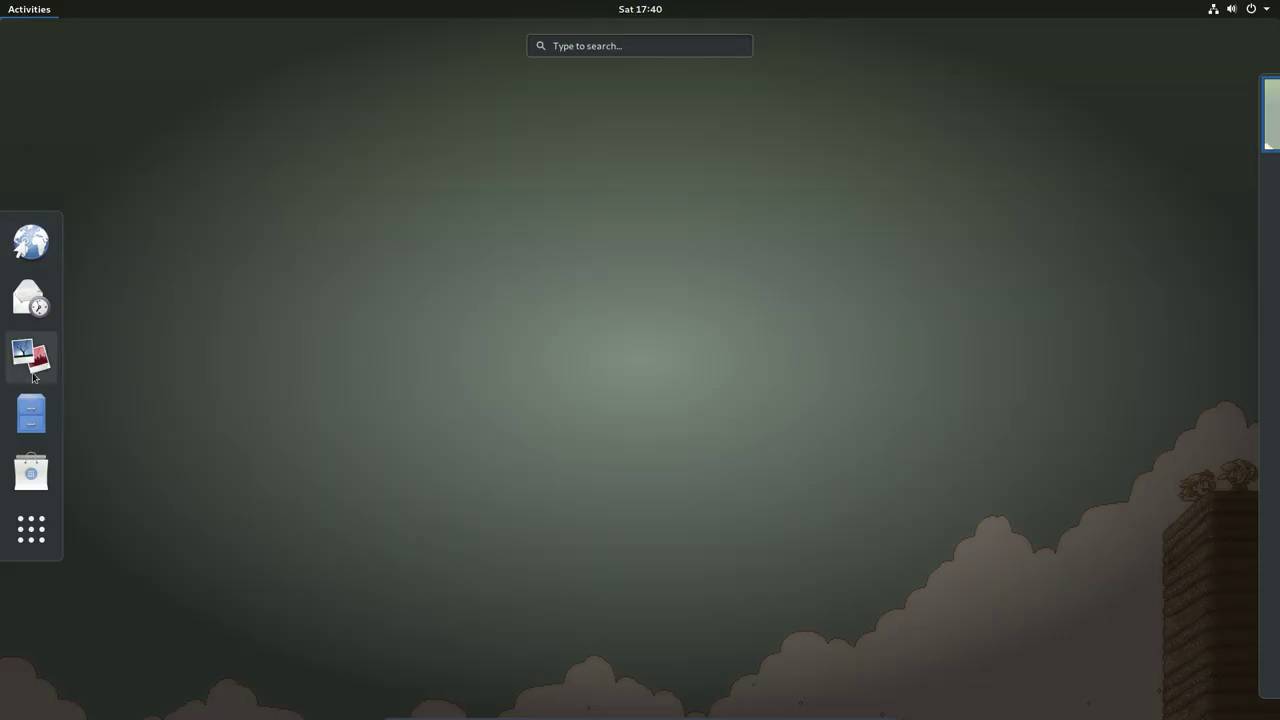
click(31, 413)
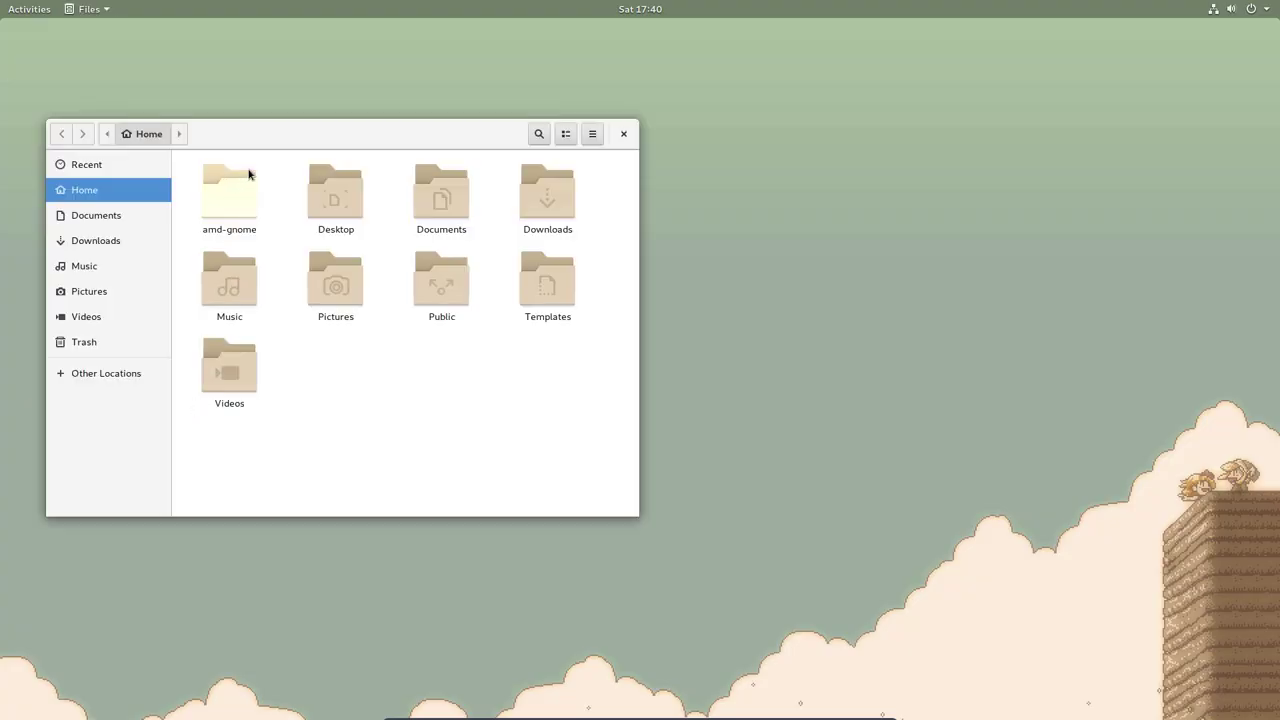
drag(297, 134, 401, 140)
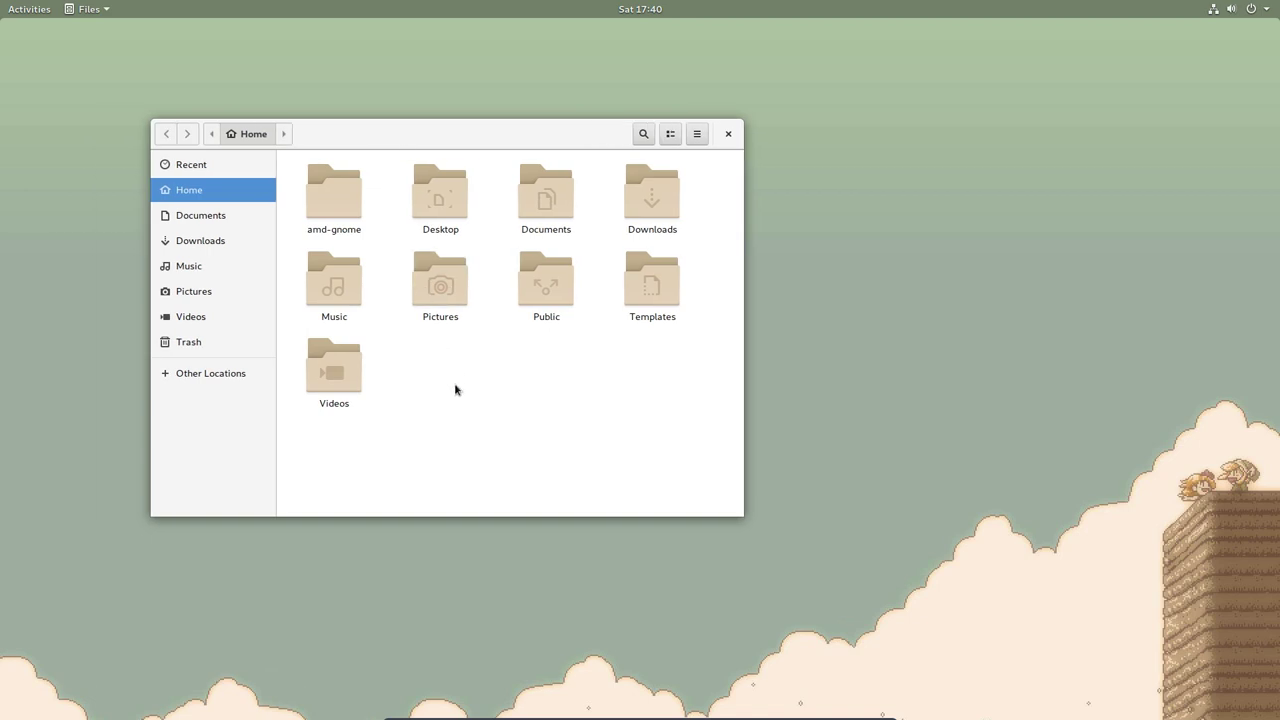
ctrl+scroll(455, 389, up, 1)
ctrl+scroll(455, 389, down, 2)
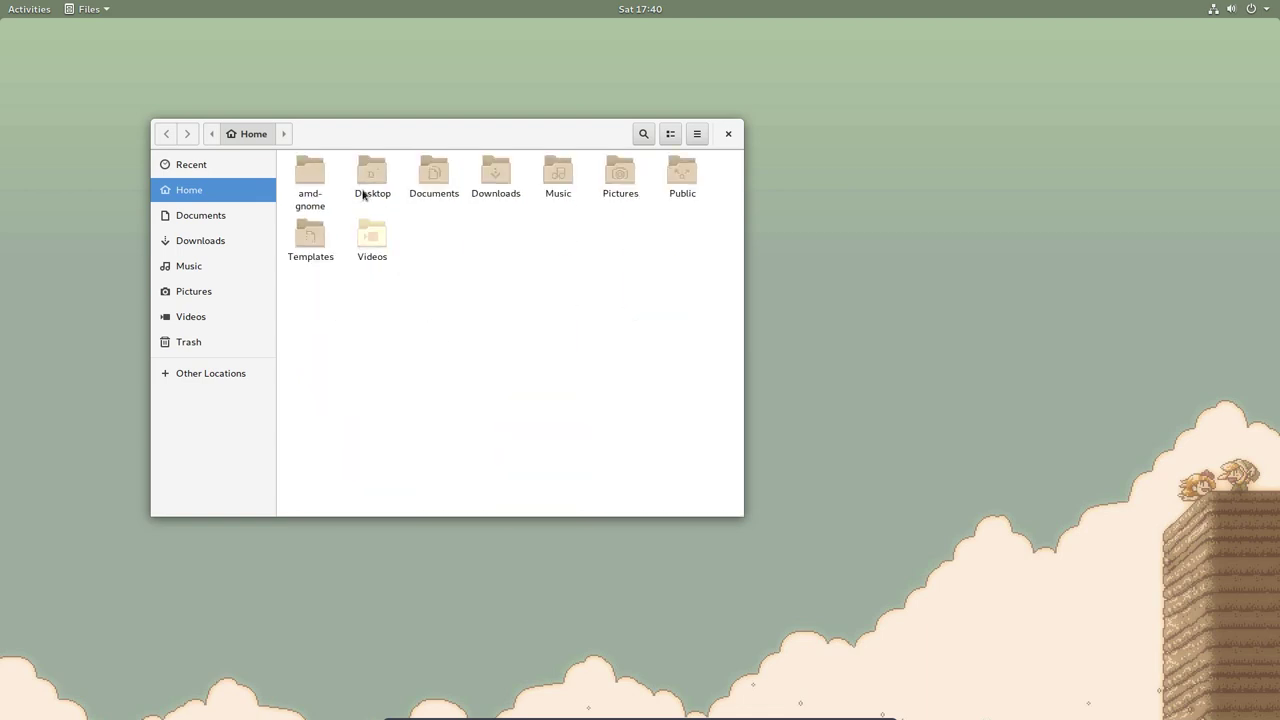
double_click(317, 172)
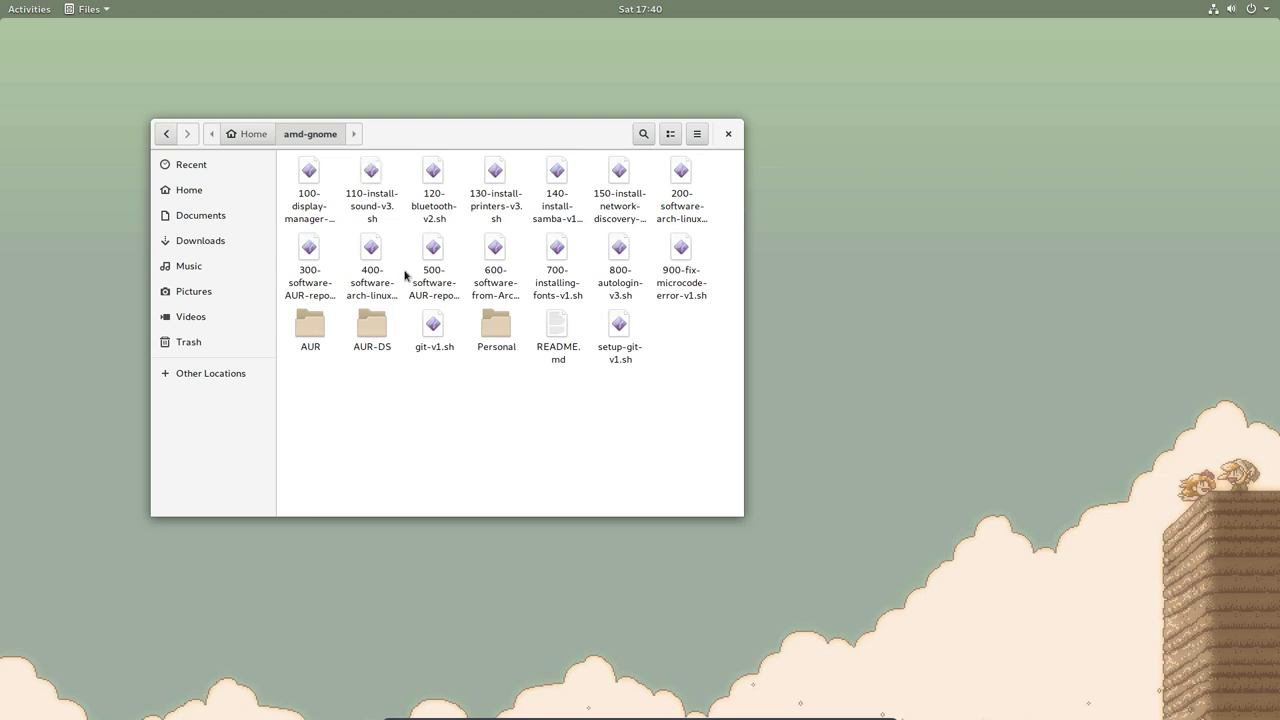
Look over the numbered install scripts in amd-gnome, including the AUR folder and the contents of AUR-DS.
click(312, 180)
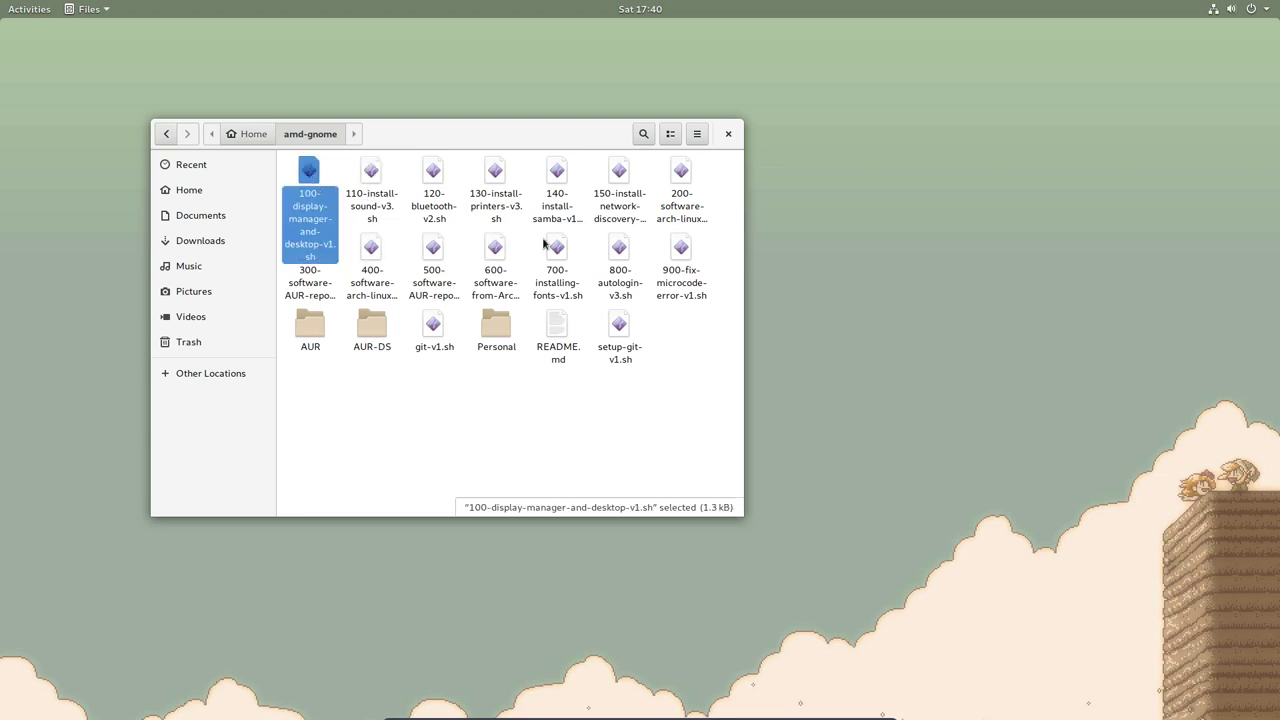
shift+click(681, 252)
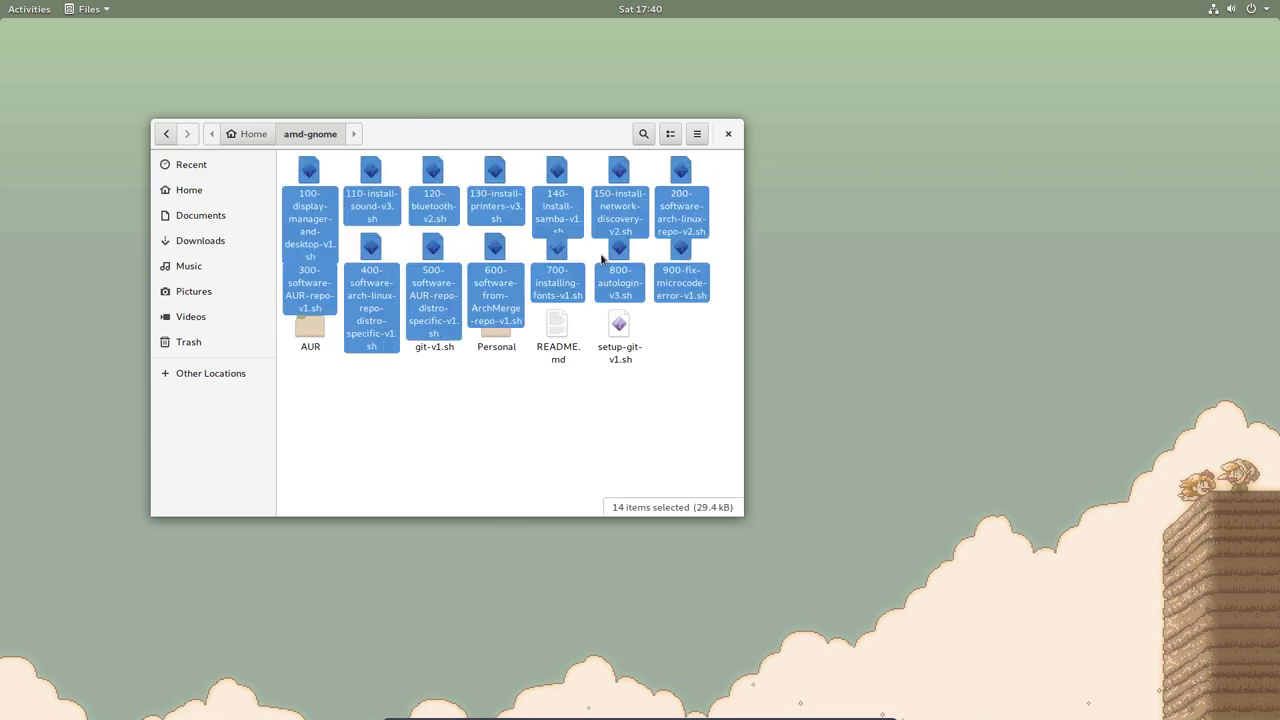
click(334, 391)
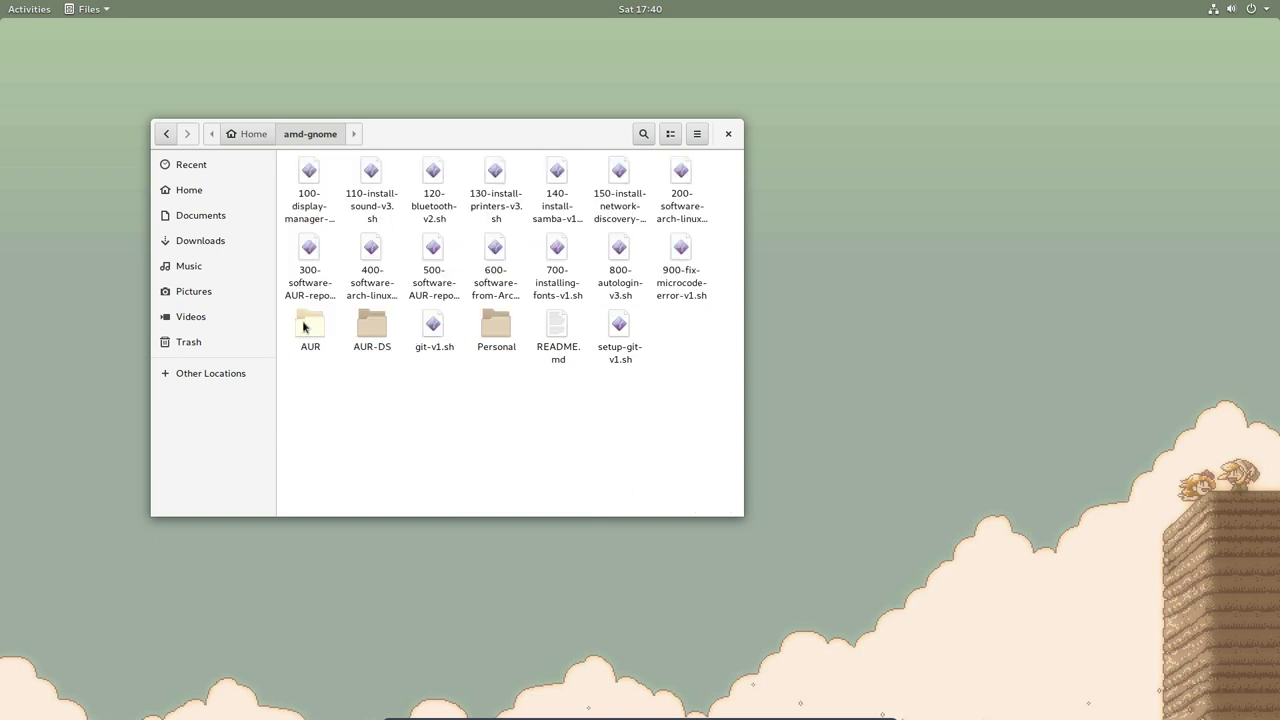
click(323, 350)
click(366, 323)
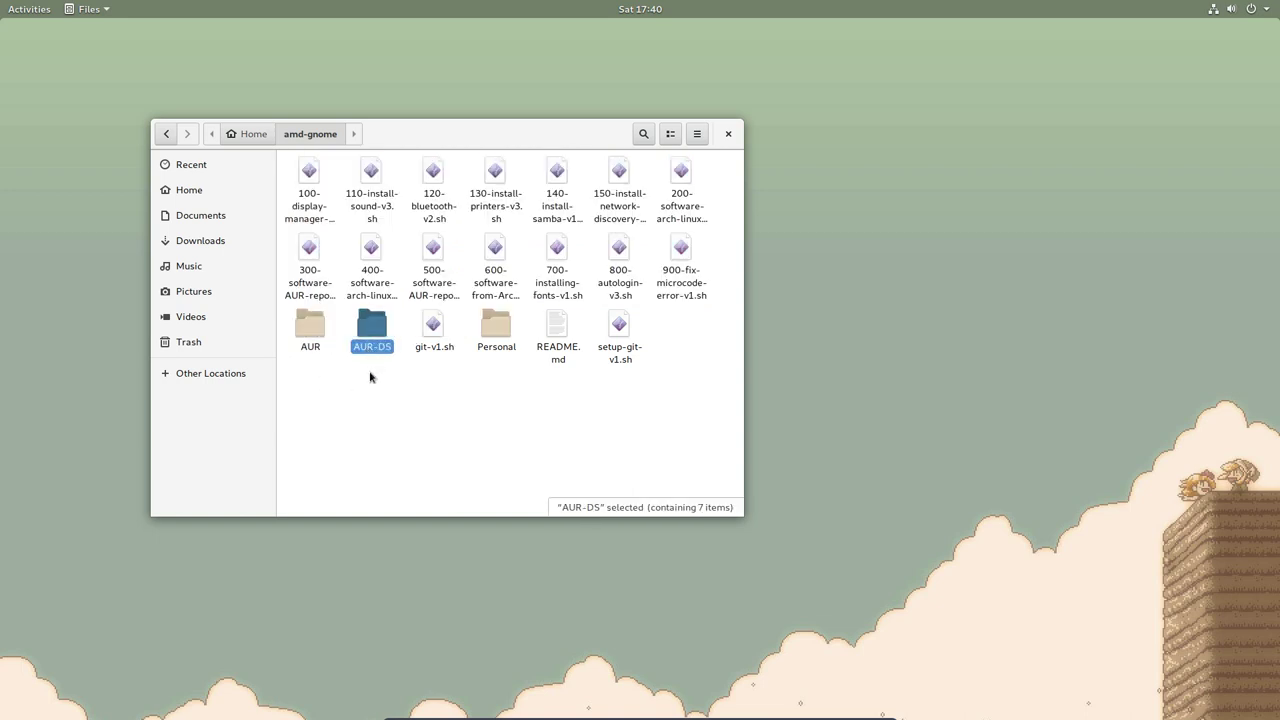
click(309, 323)
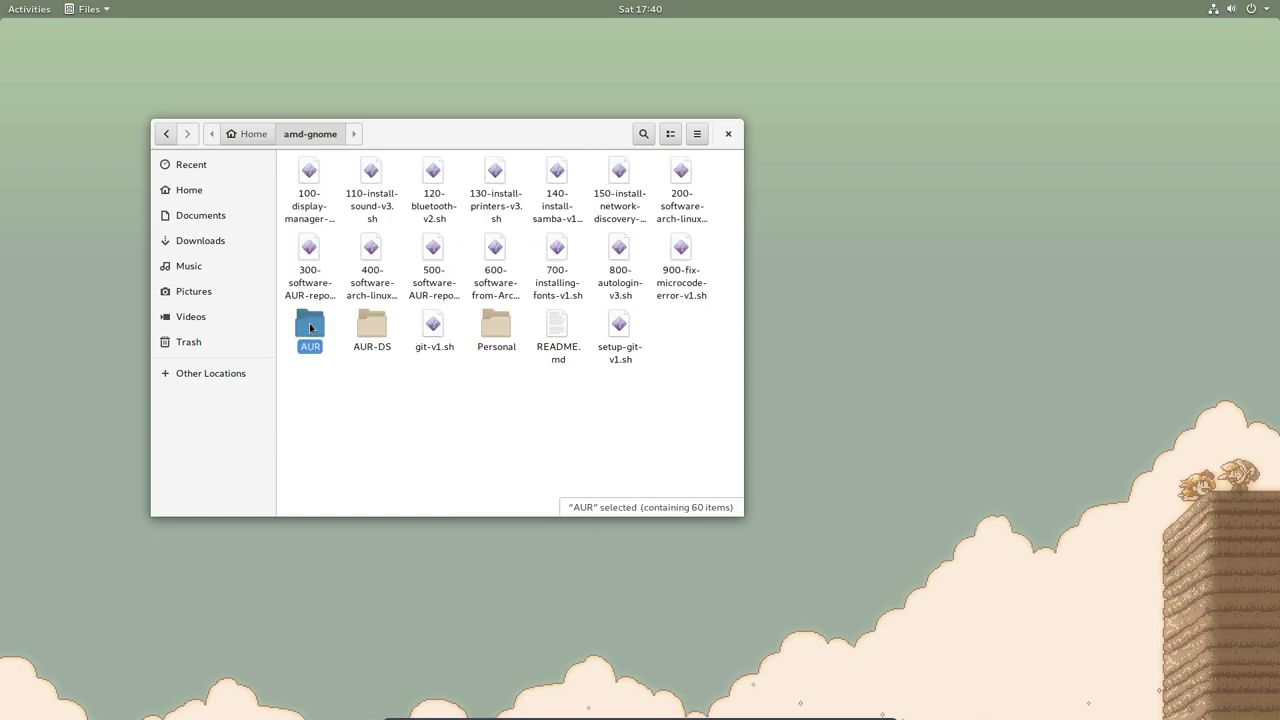
click(374, 337)
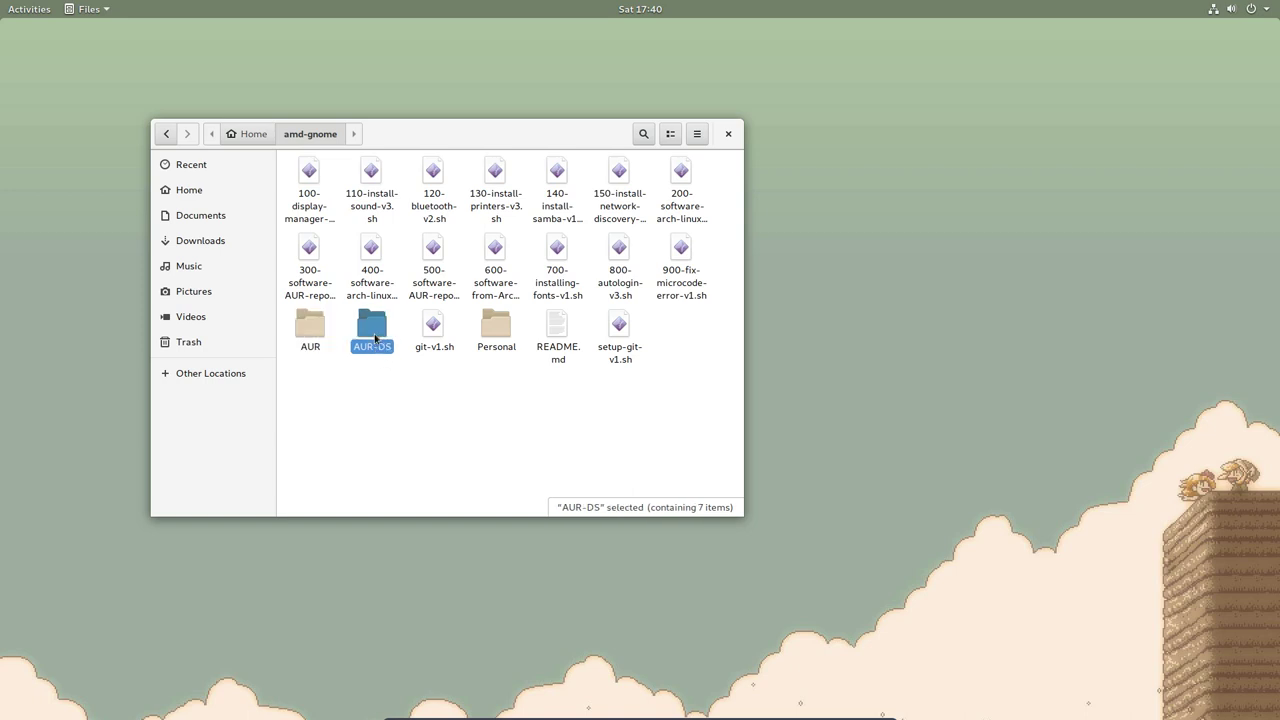
double_click(379, 325)
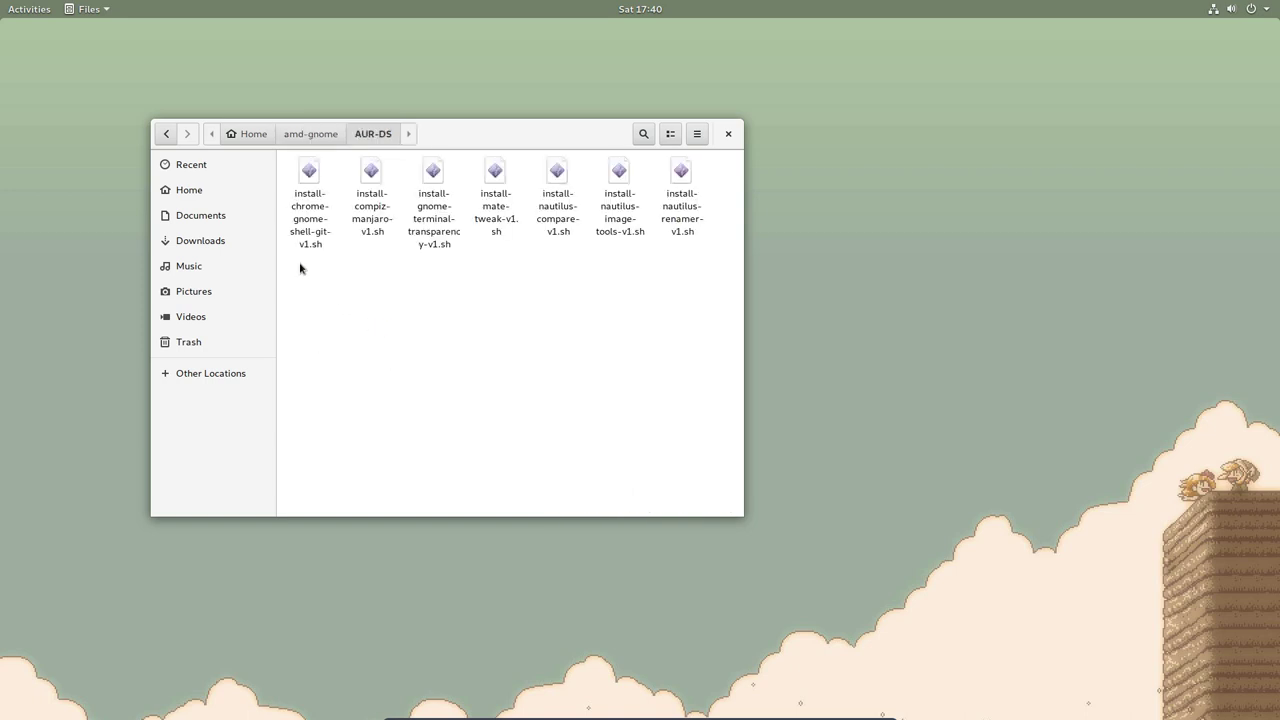
click(310, 136)
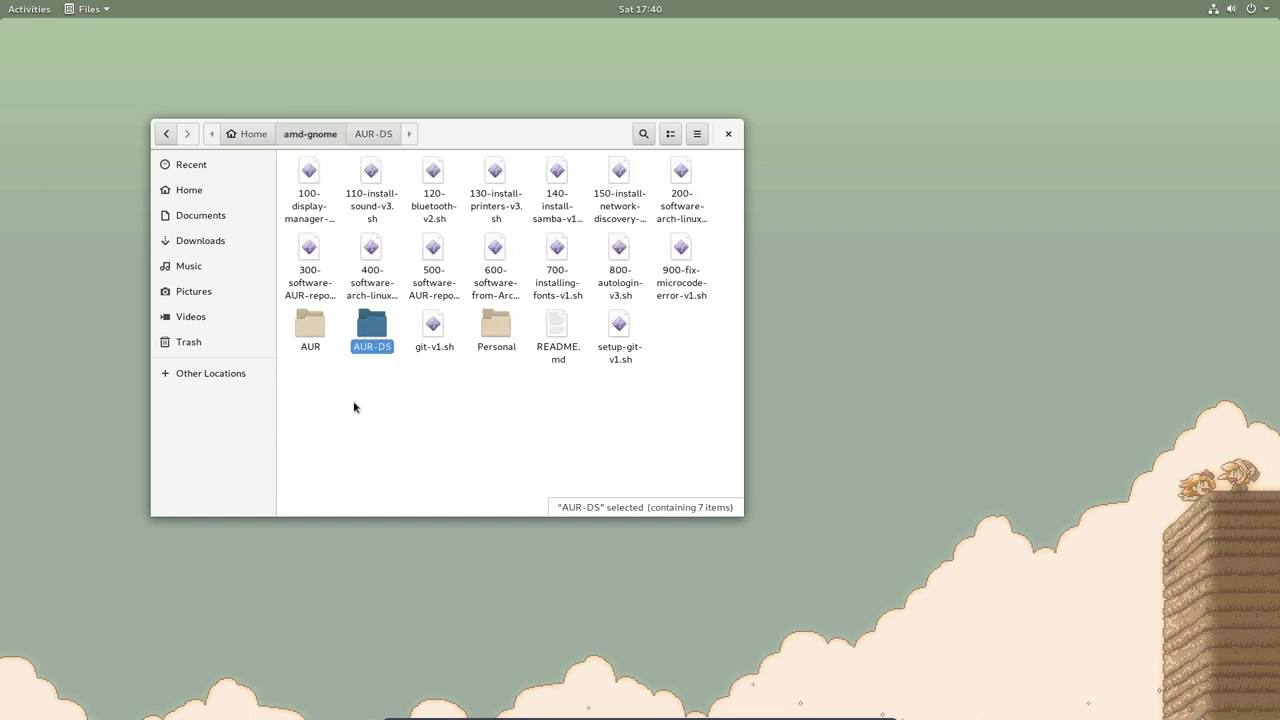
Open the Personal folder inside amd-gnome and look over its scripts and settings folder.
double_click(497, 330)
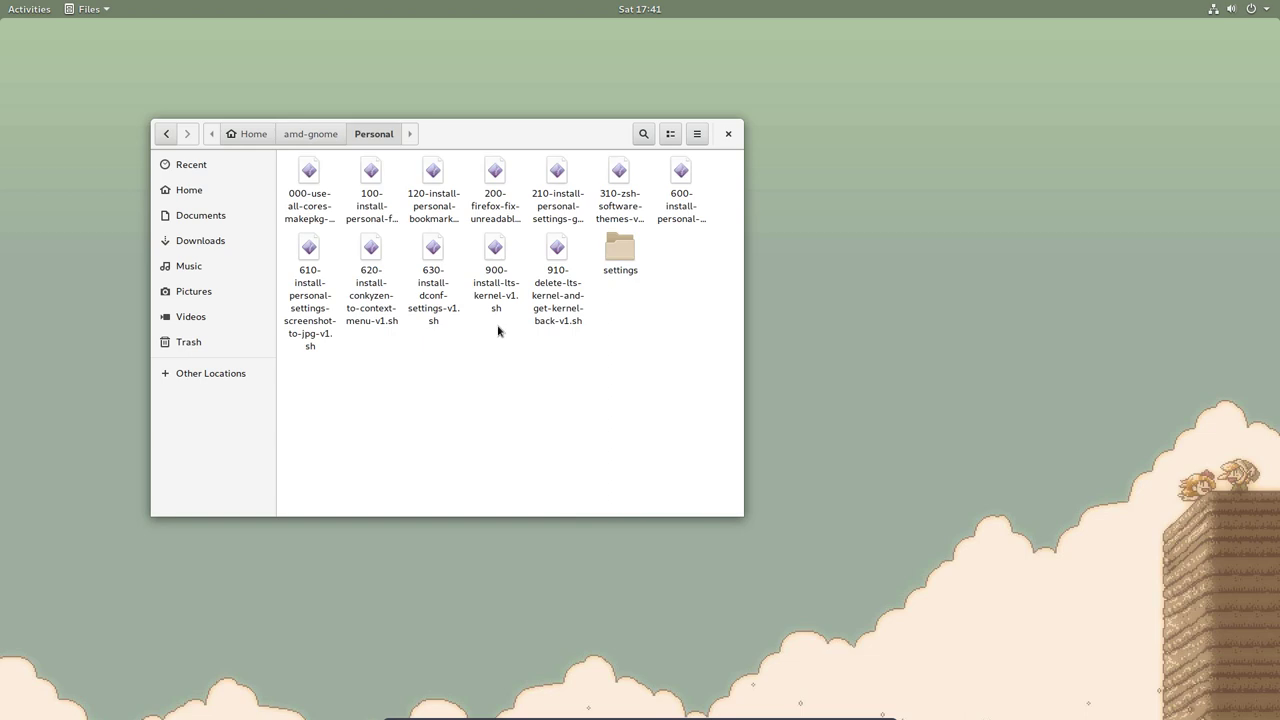
drag(474, 129, 888, 64)
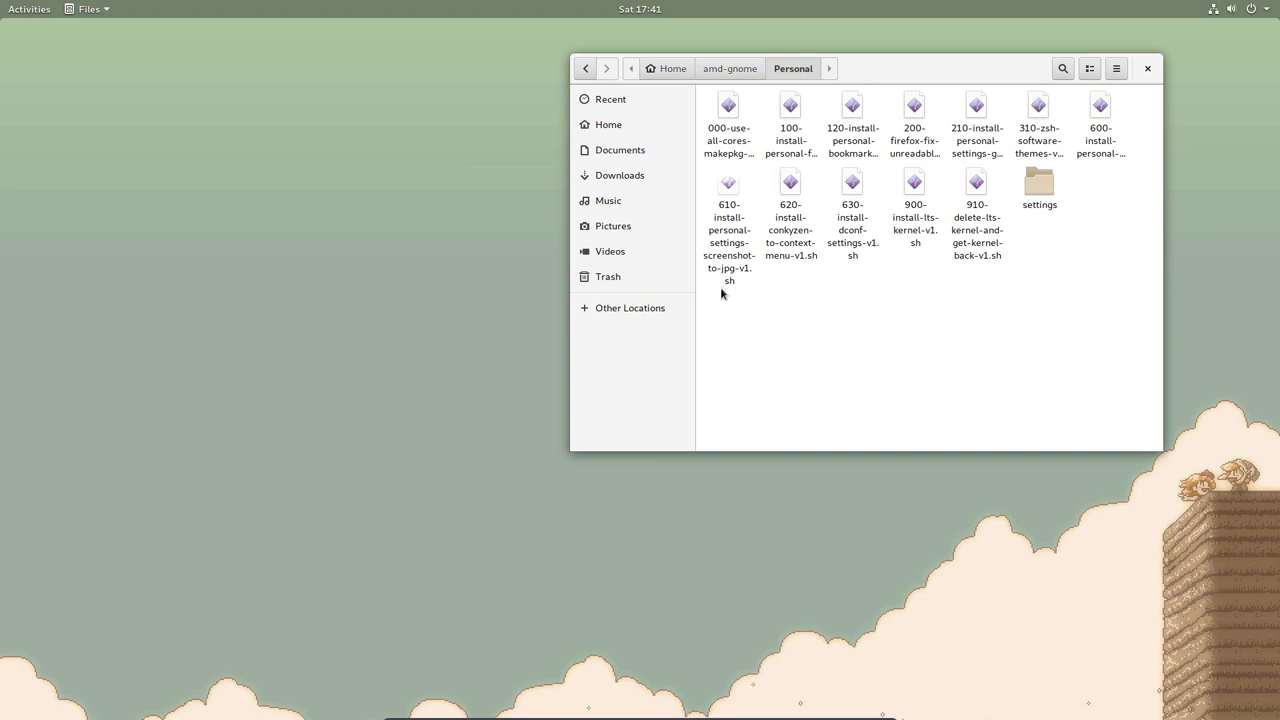
drag(705, 316, 1154, 106)
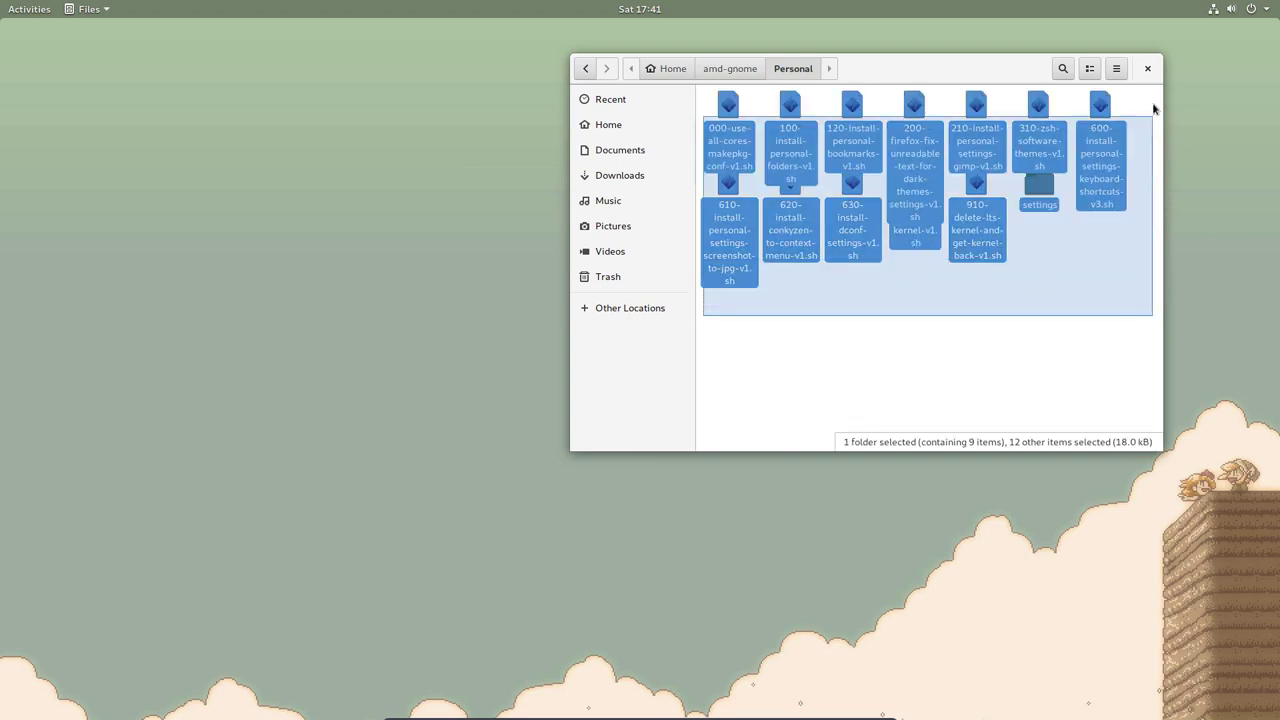
click(1046, 358)
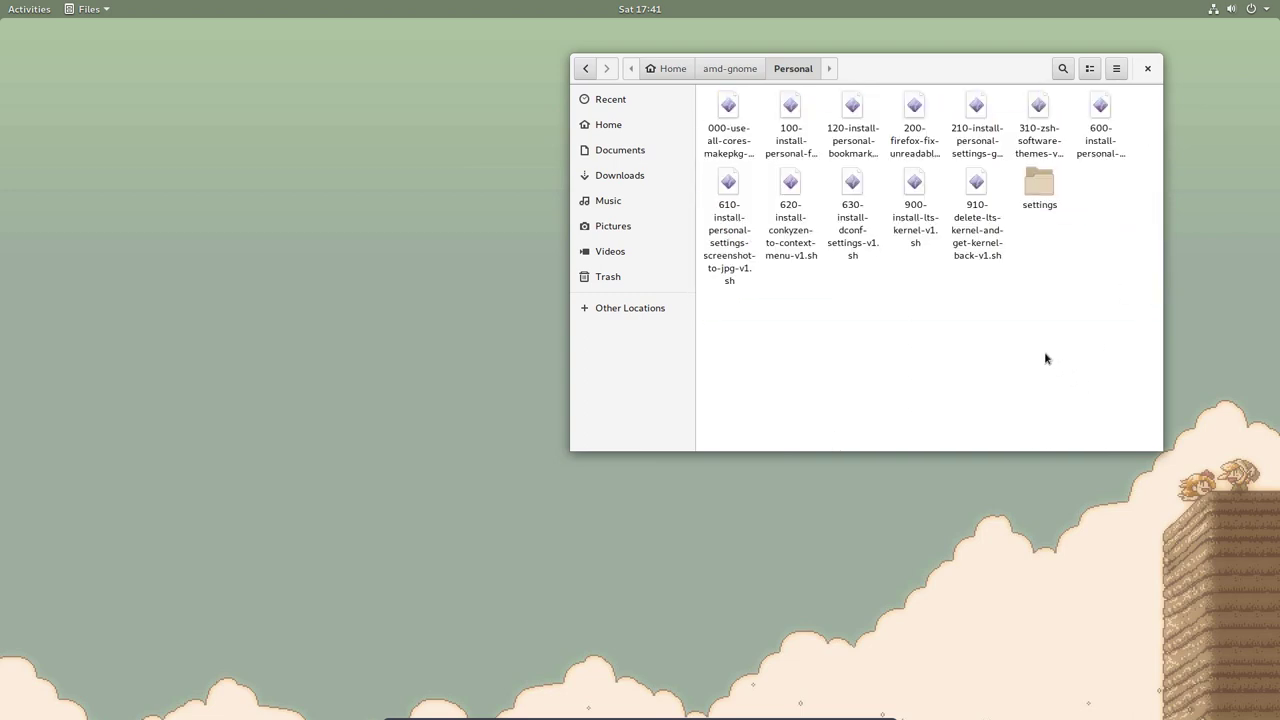
View the script 100-install-personal-folders-v1.sh through to its end and close the editor.
double_click(781, 108)
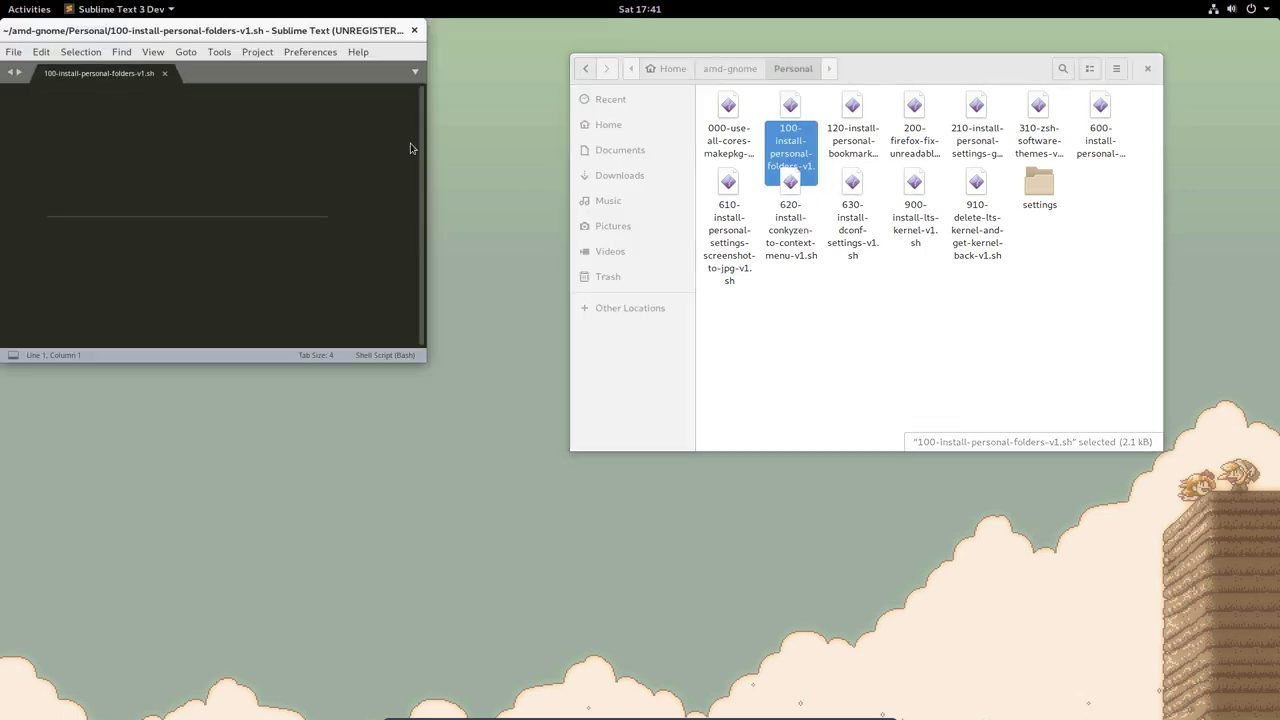
scroll(309, 166, down, 10)
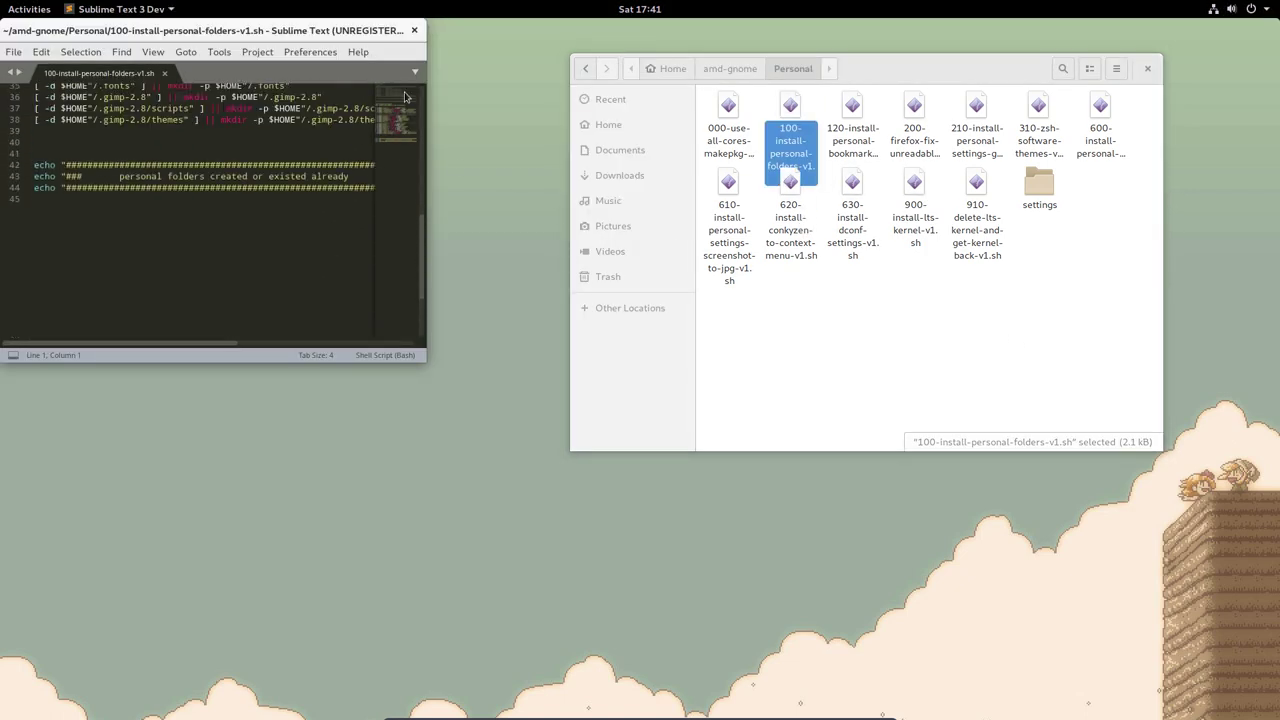
click(414, 30)
click(822, 347)
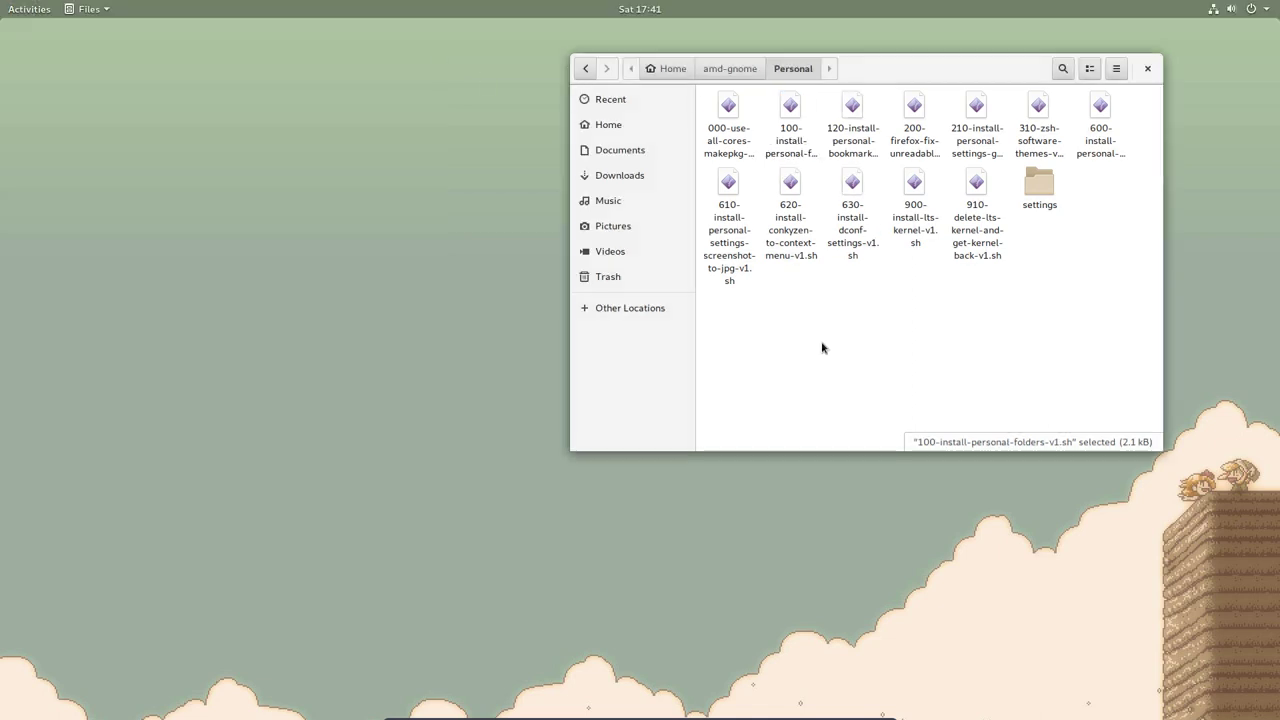
Browse from the computer's root to the etc folder, search for "makep" and open makepkg.conf.
click(724, 112)
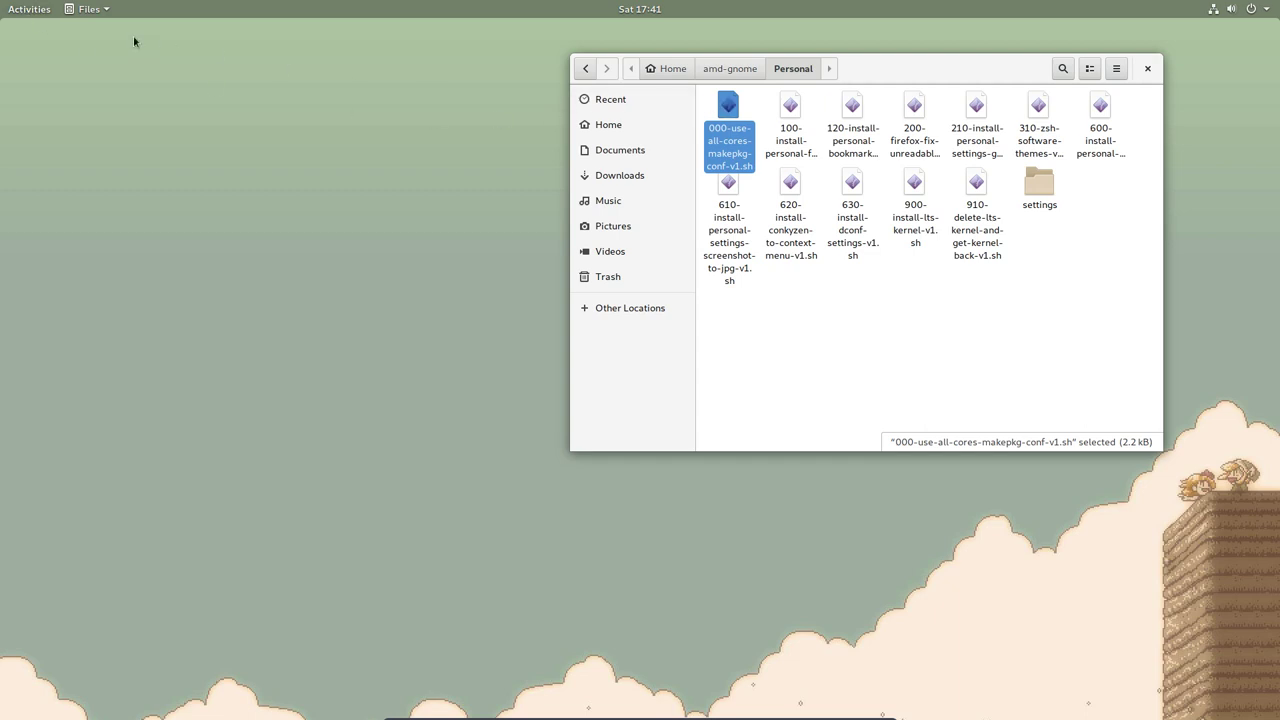
click(32, 12)
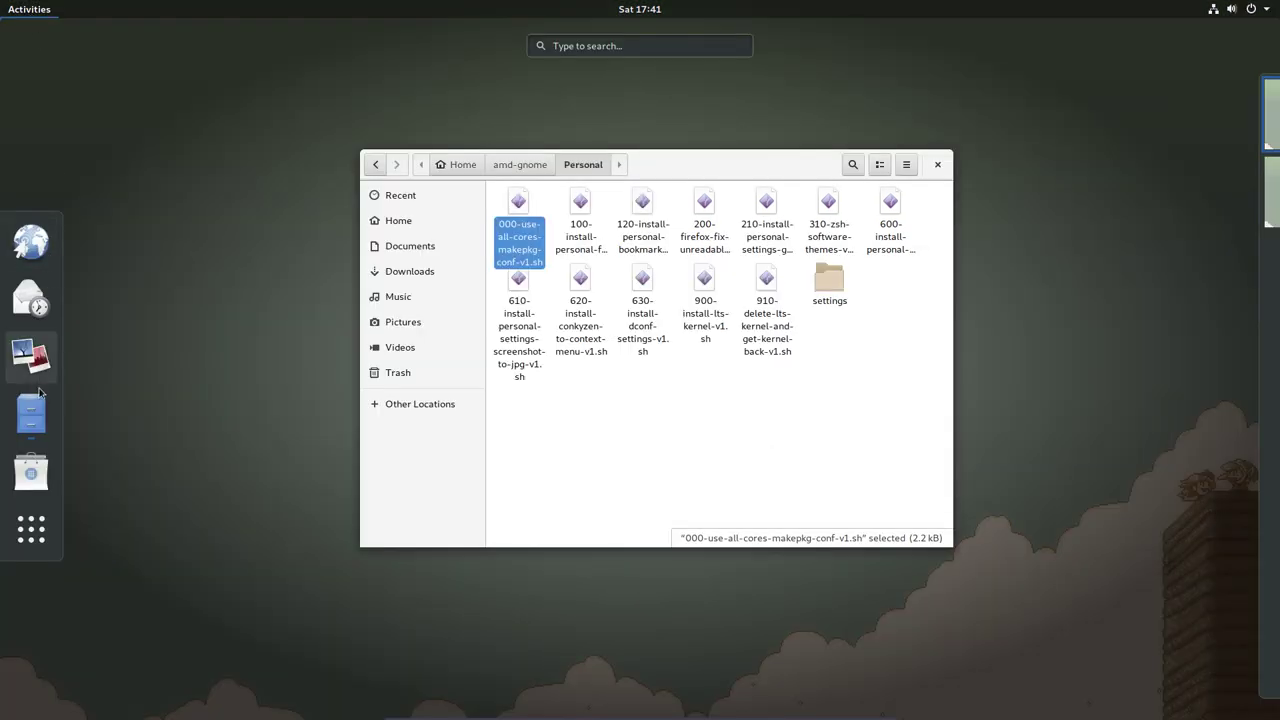
click(420, 404)
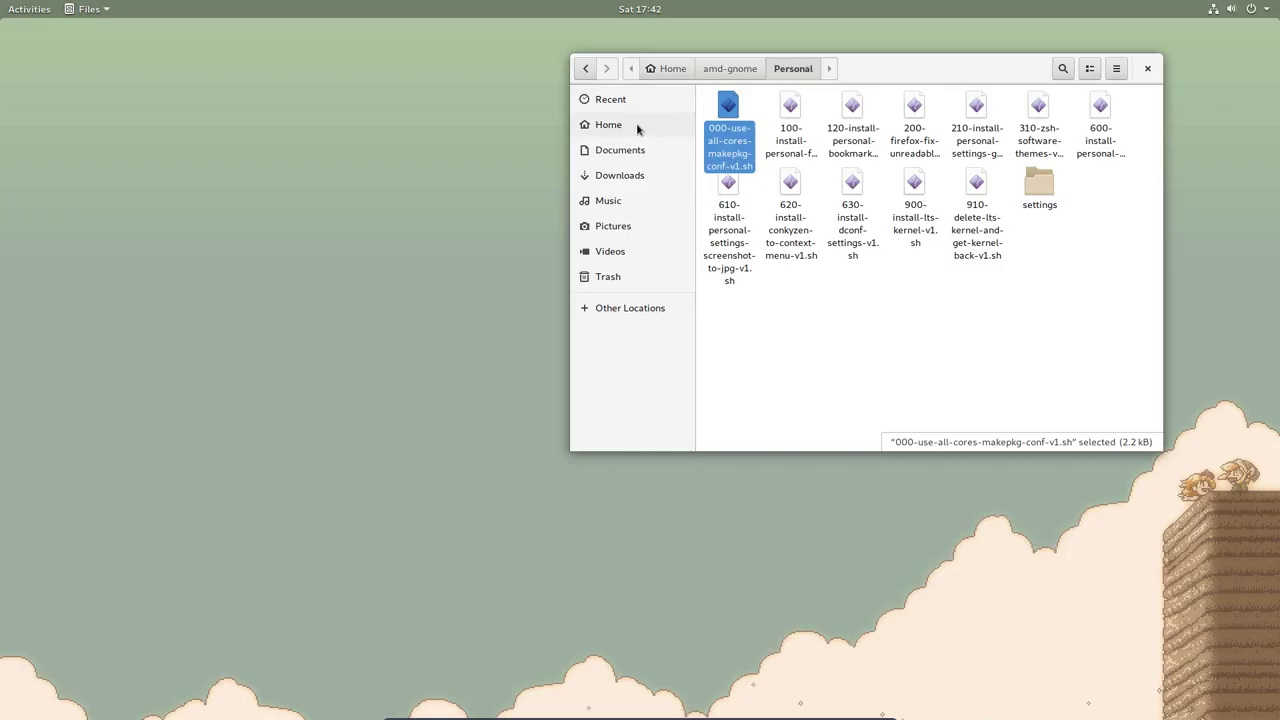
click(632, 307)
click(748, 128)
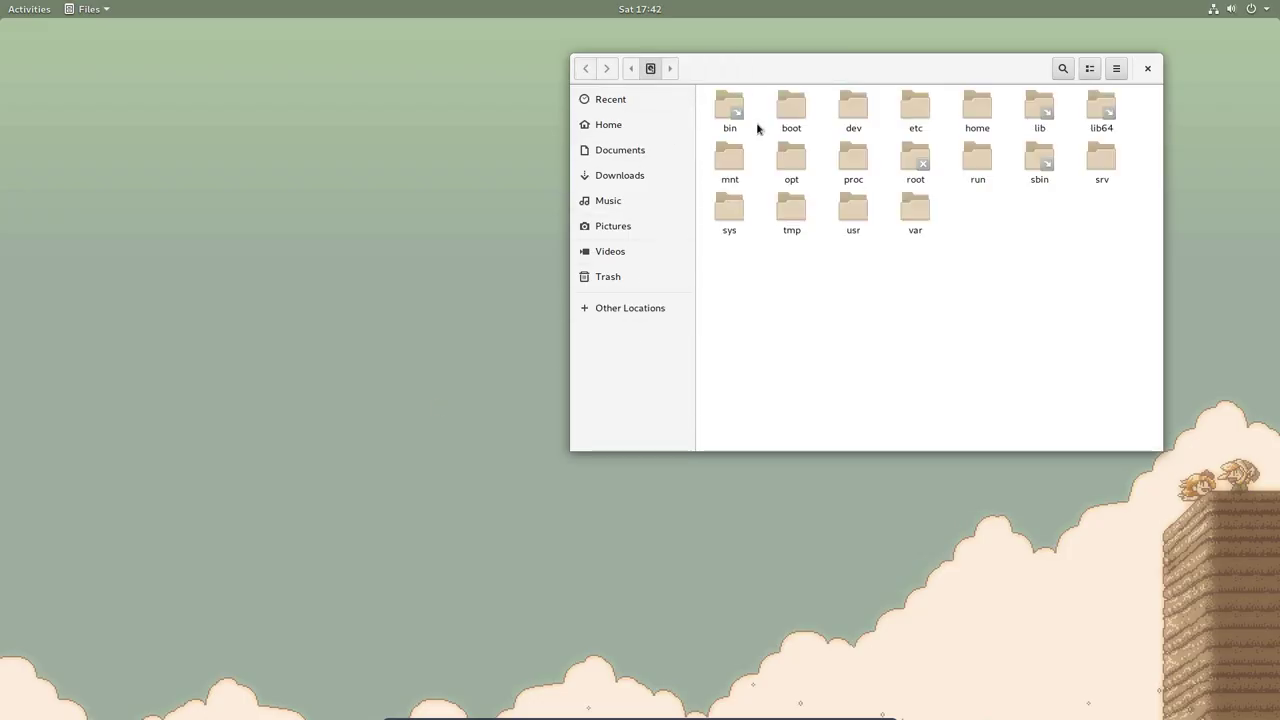
click(912, 113)
double_click(912, 113)
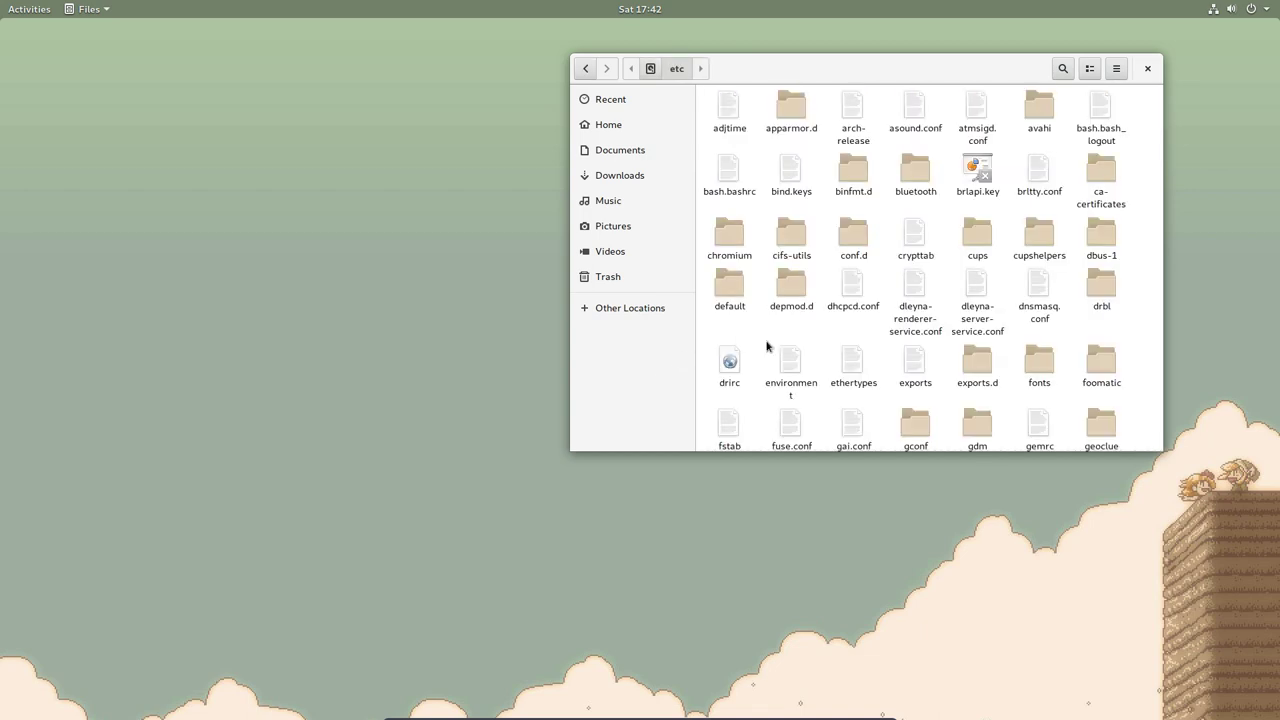
text(makep)
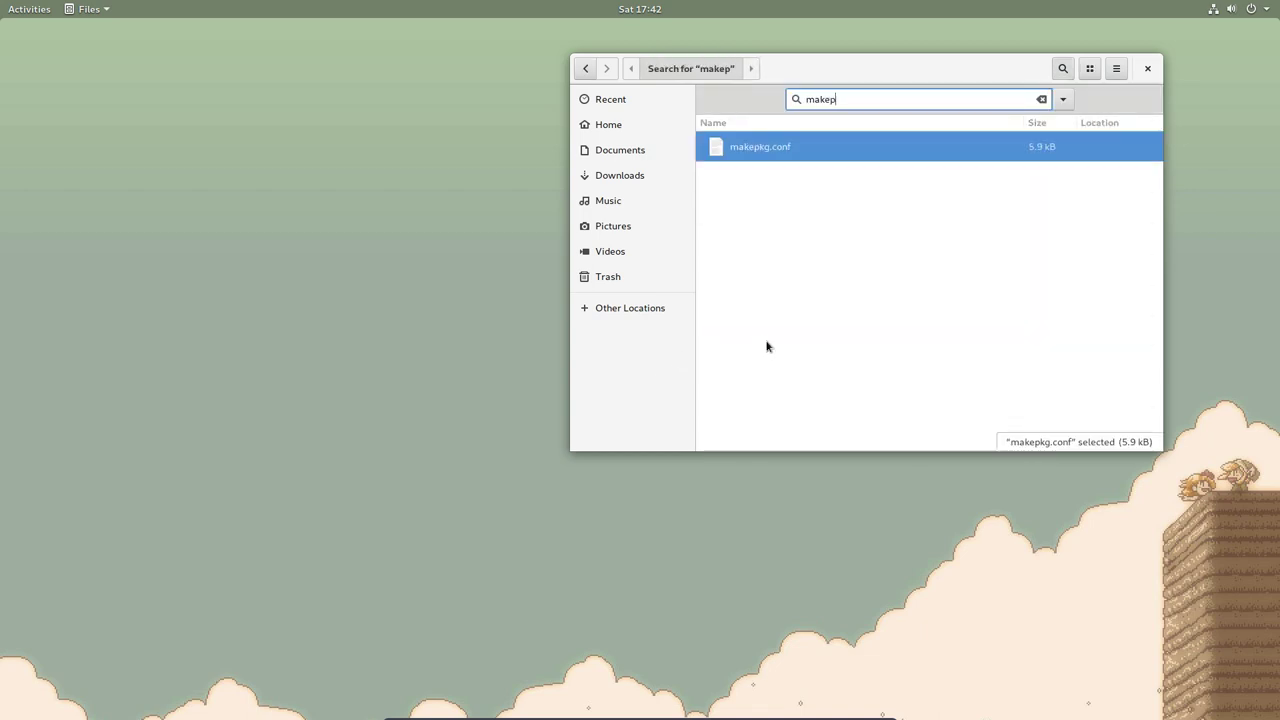
double_click(783, 152)
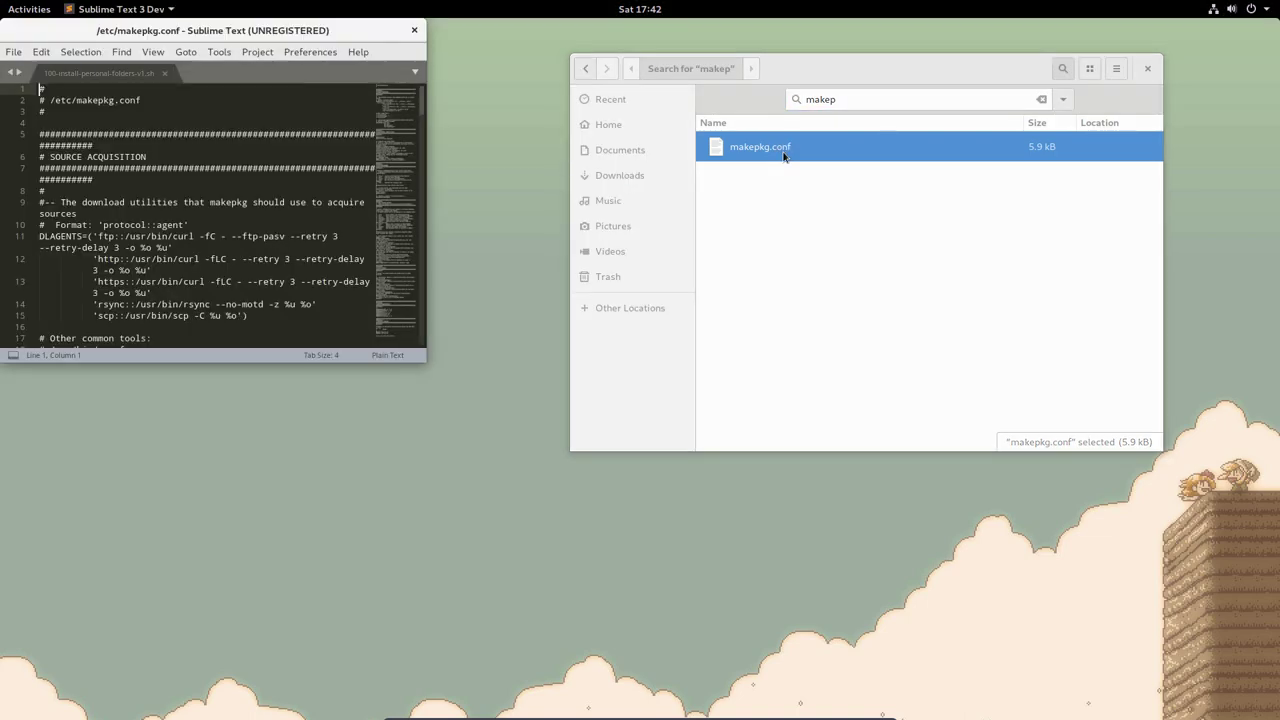
Fit the editor to half the screen and examine the MAKEFLAGS and COMPRESSXZ lines in makepkg.conf.
drag(282, 31, 2, 250)
scroll(253, 407, down, 2)
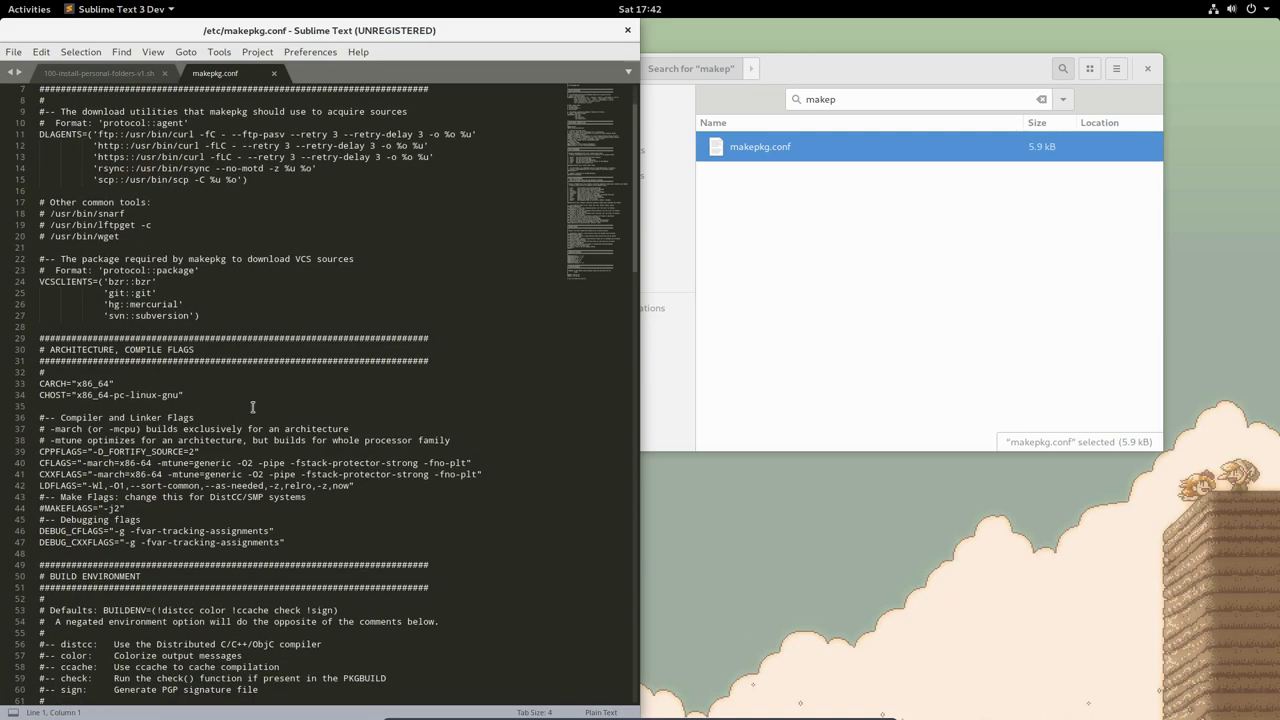
scroll(253, 407, down, 4)
drag(130, 372, 26, 371)
click(147, 373)
scroll(139, 393, down, 8)
scroll(139, 391, down, 20)
scroll(139, 391, up, 5)
click(158, 350)
drag(161, 351, 38, 351)
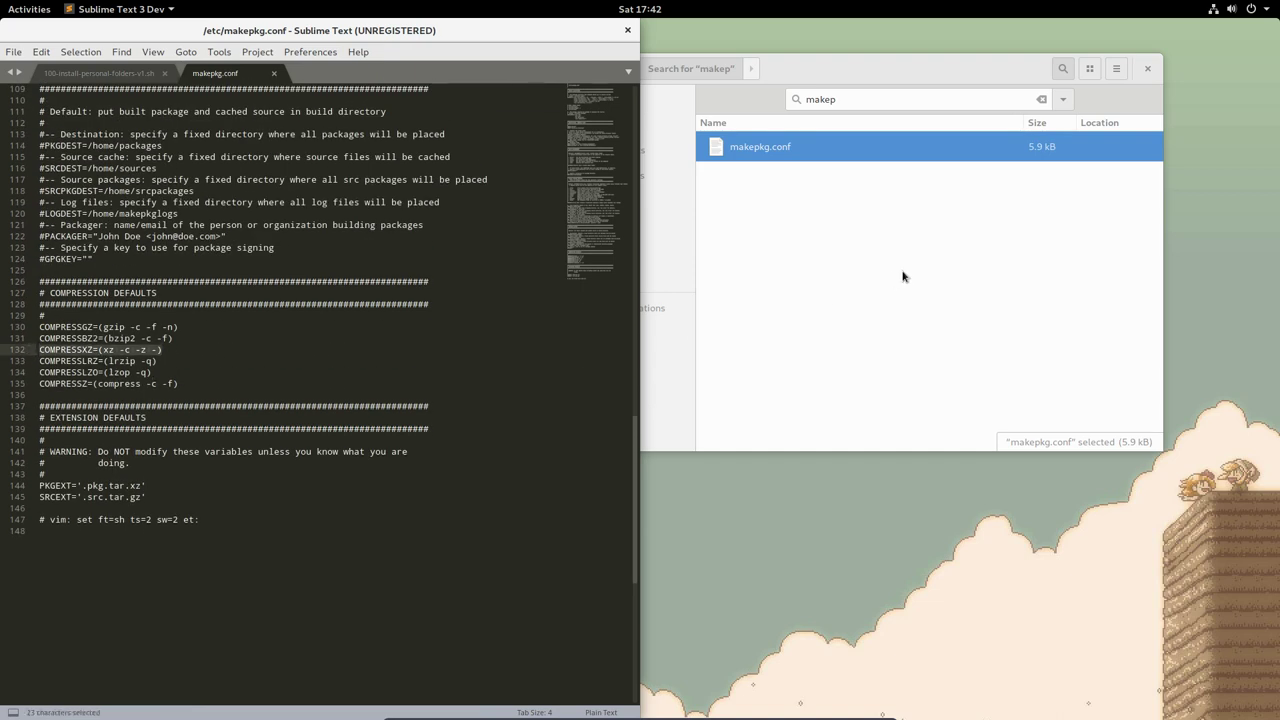
Switch to the Files window, leave the makepkg search and return to the amd-gnome folder in Home.
drag(911, 76, 963, 91)
click(642, 81)
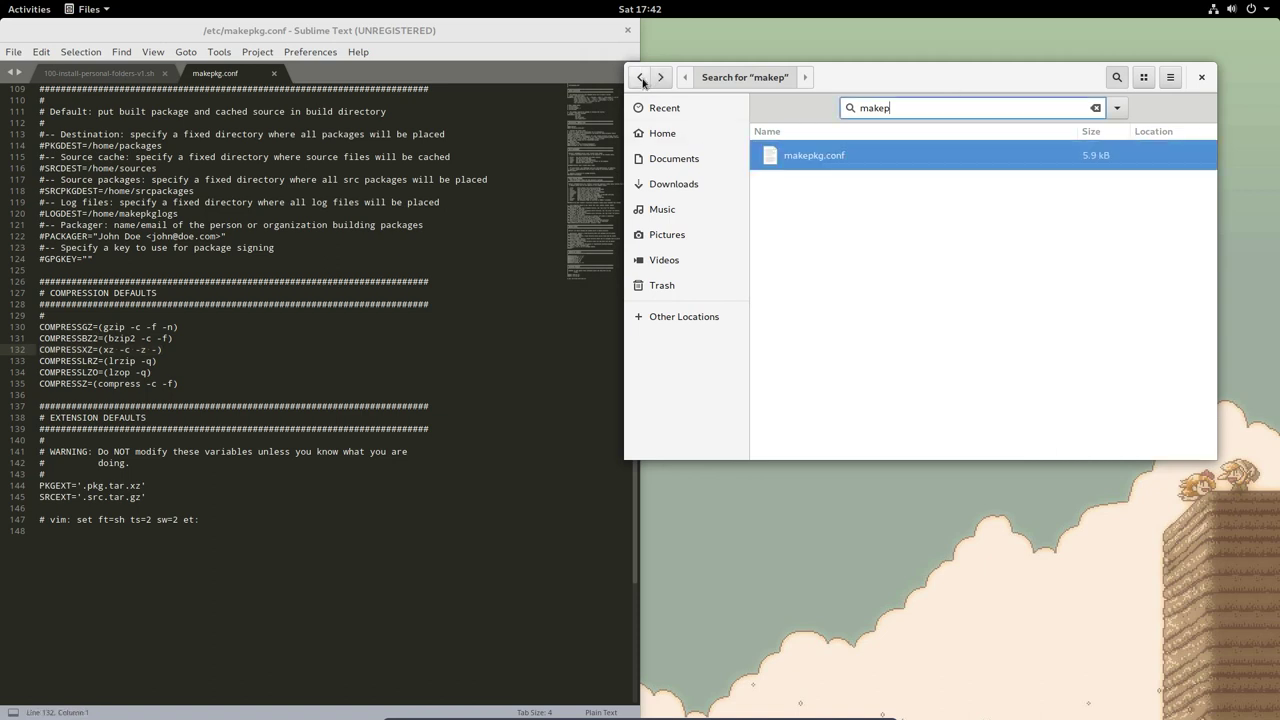
click(642, 81)
click(642, 81)
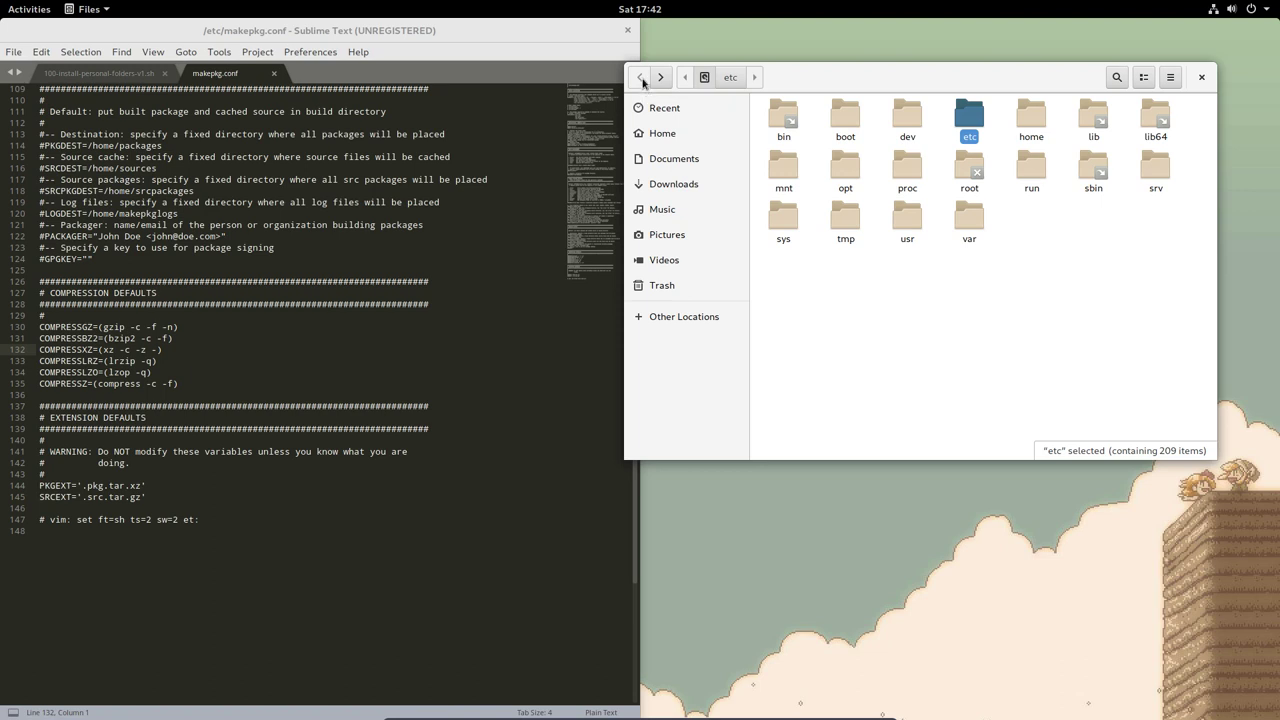
drag(812, 78, 824, 82)
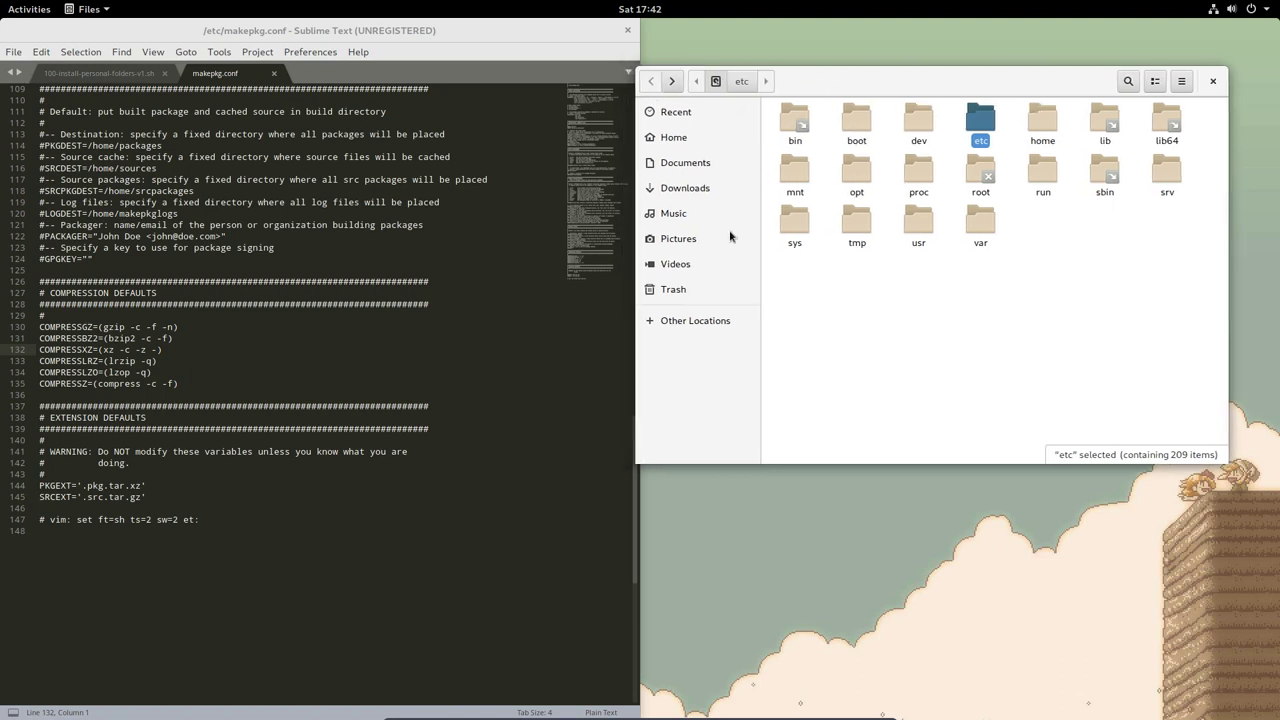
click(673, 137)
double_click(795, 128)
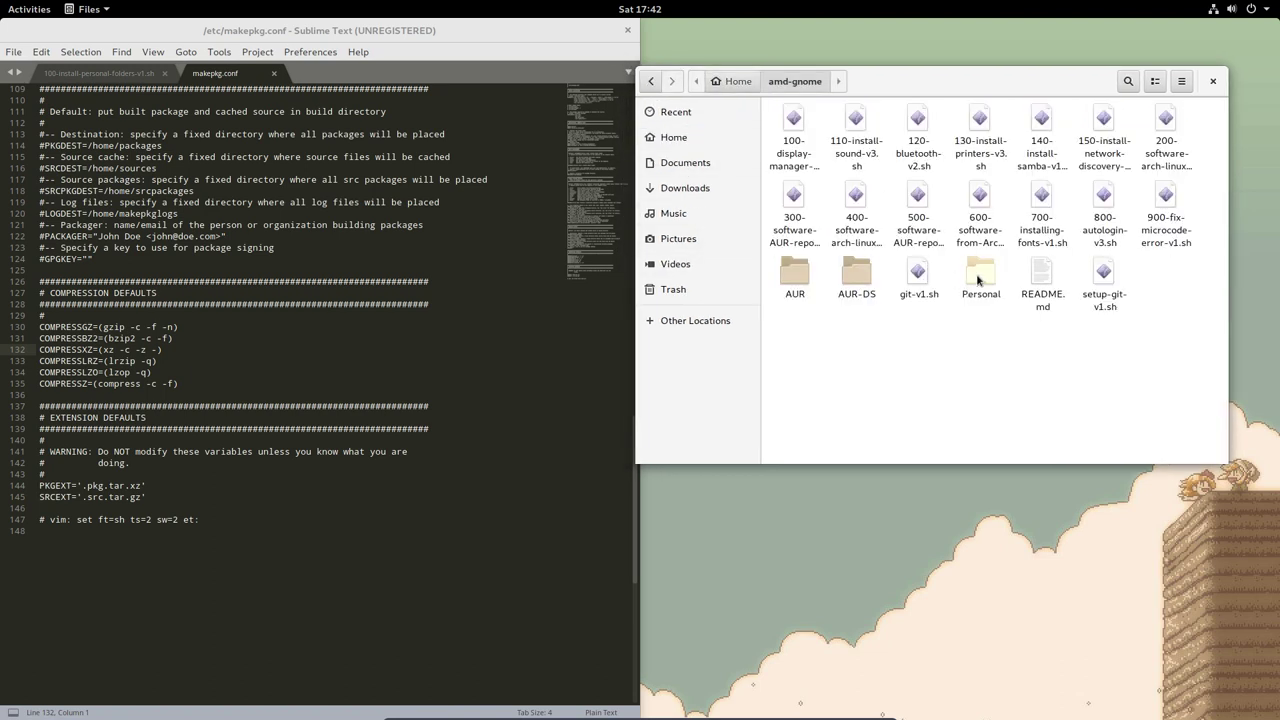
Open a terminal in the Personal folder of amd-gnome and move its window clear of the makepkg.conf text.
double_click(980, 275)
right_click(894, 366)
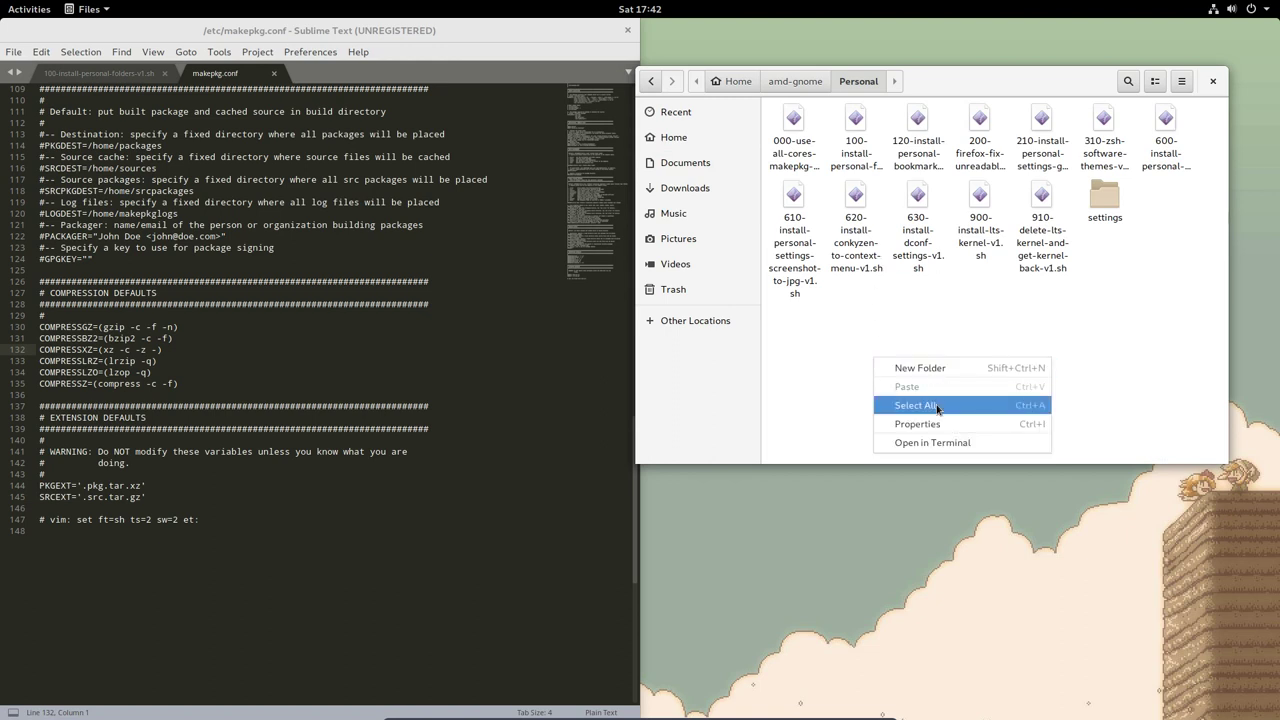
click(946, 443)
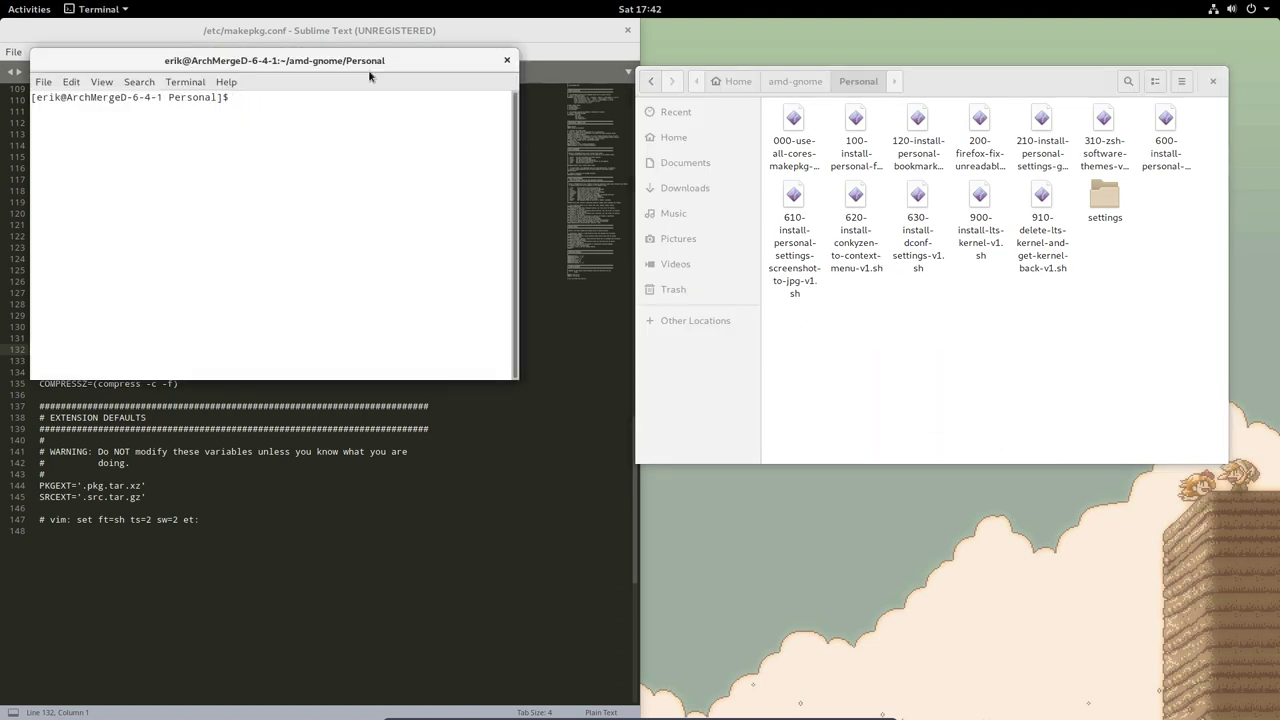
drag(345, 55, 1012, 353)
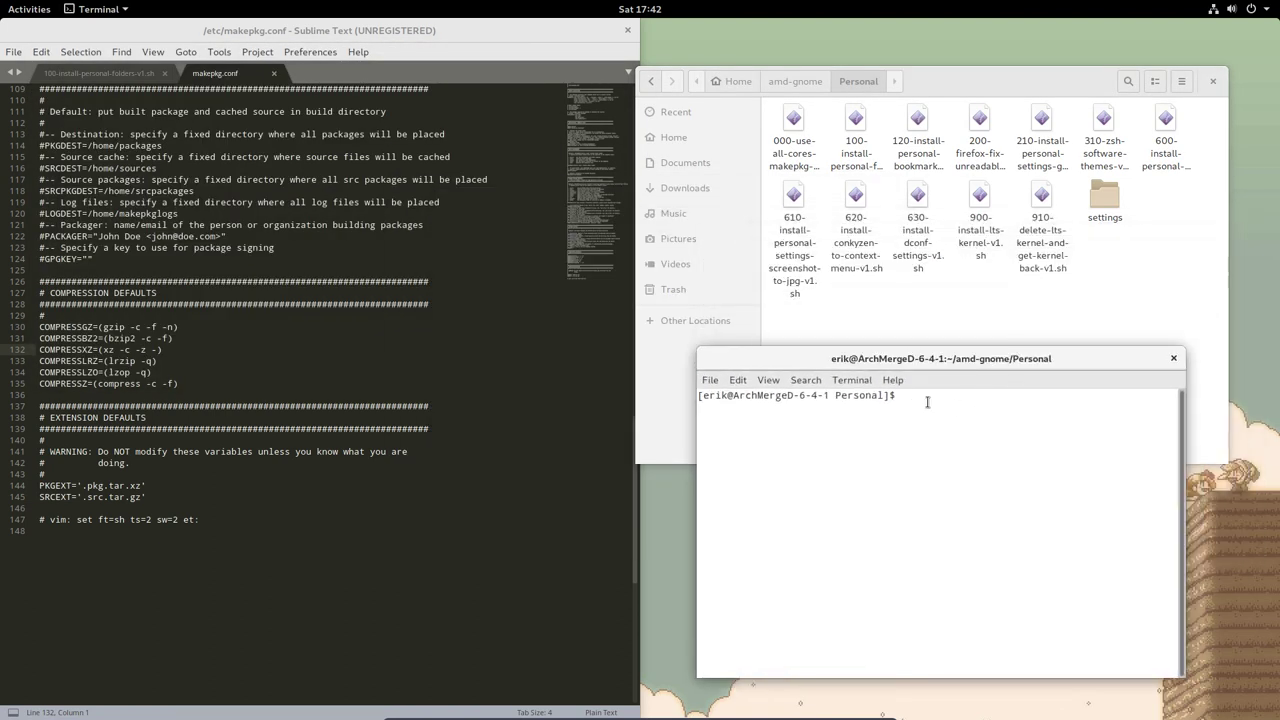
Run the script ./000-use-all-cores-makepkg-conf-v1.sh and enter the sudo password.
text(./00)
key(Tab)
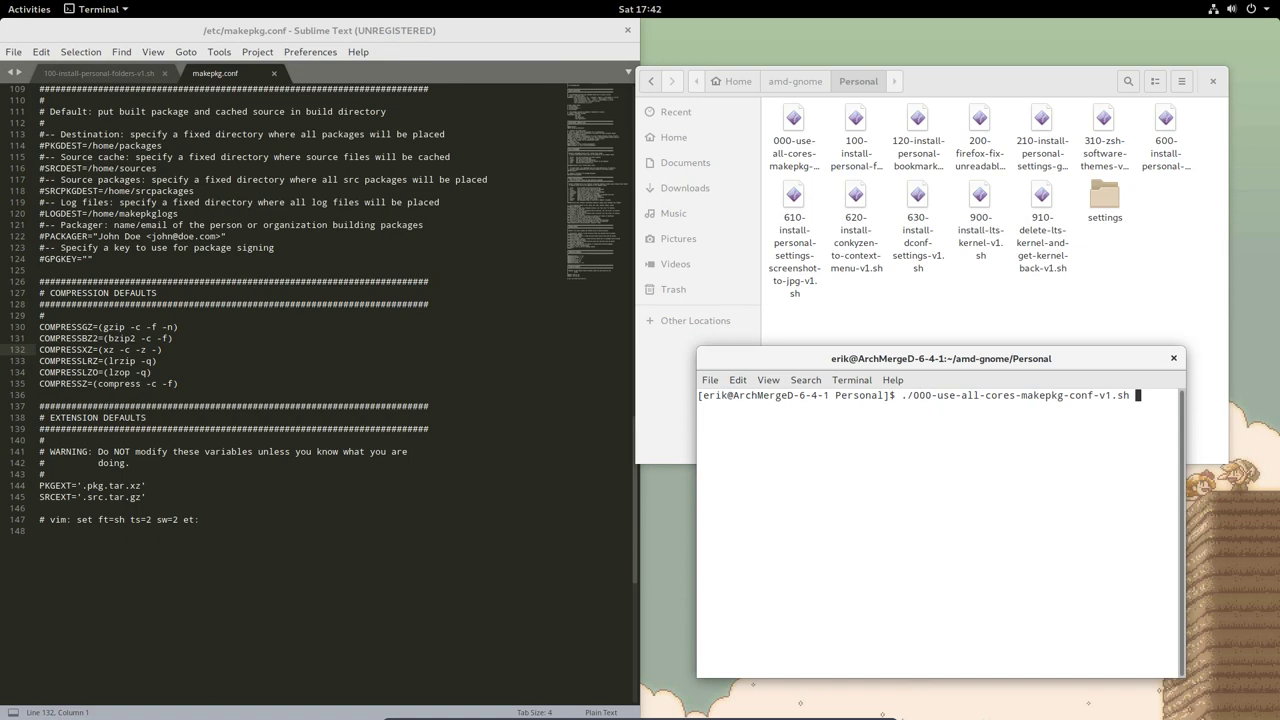
key(Return)
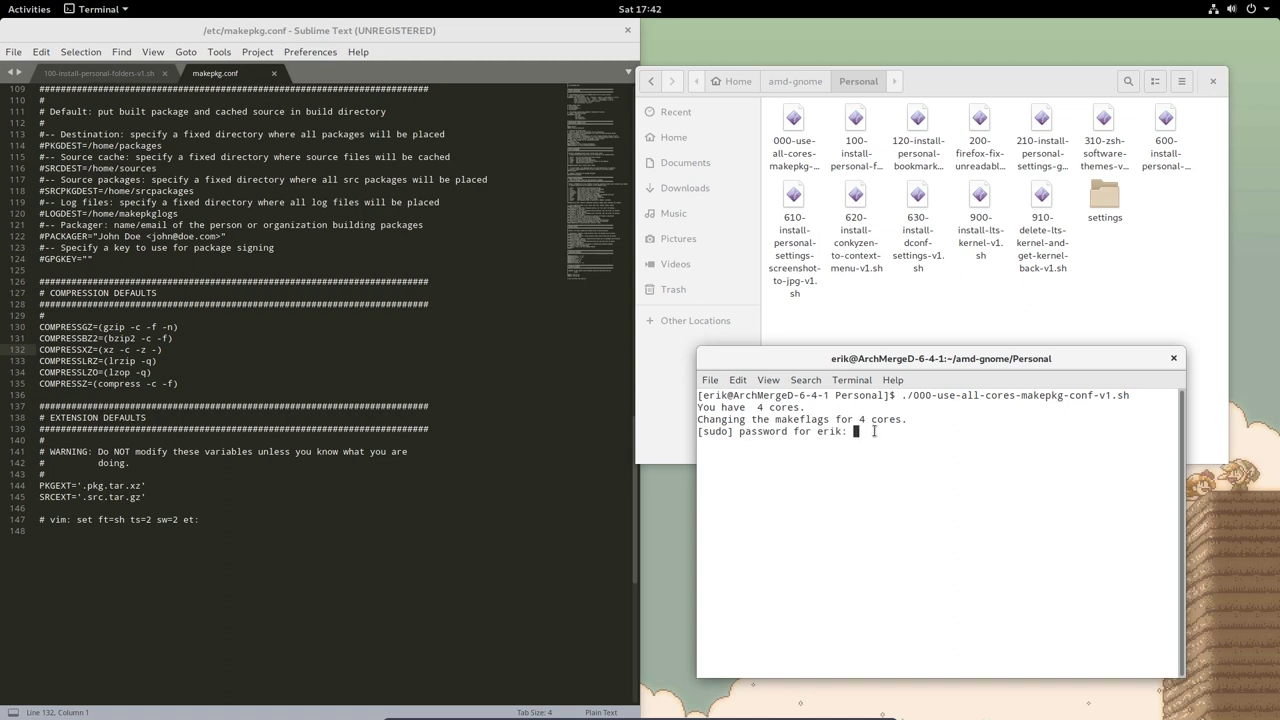
key(Return)
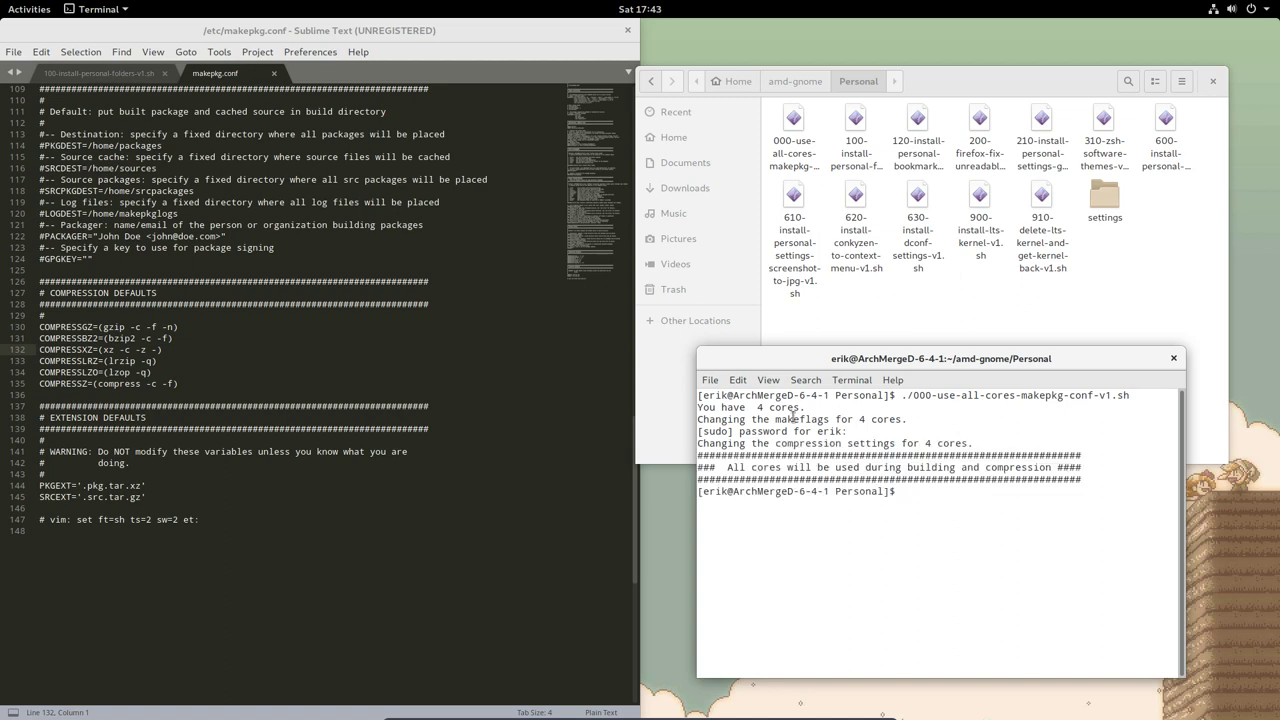
Check the COMPRESSXZ and MAKEFLAGS lines in the reloaded makepkg.conf, and close the editor.
click(170, 406)
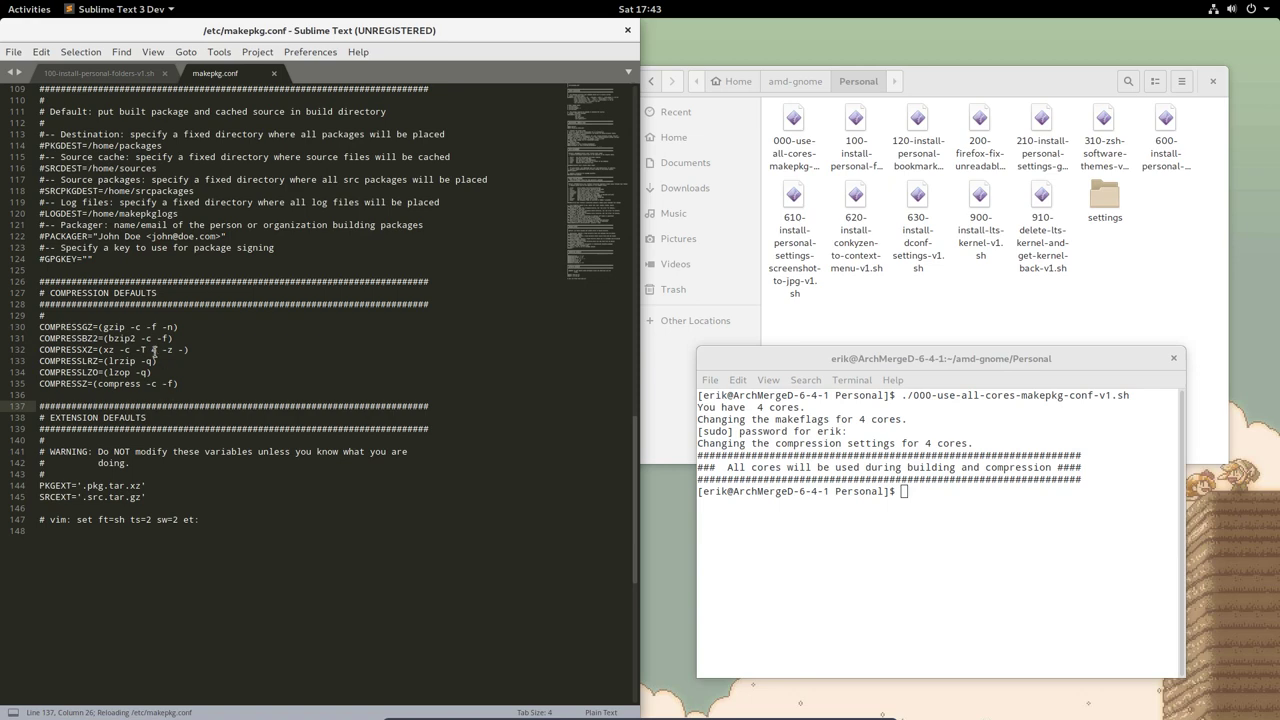
drag(136, 349, 157, 349)
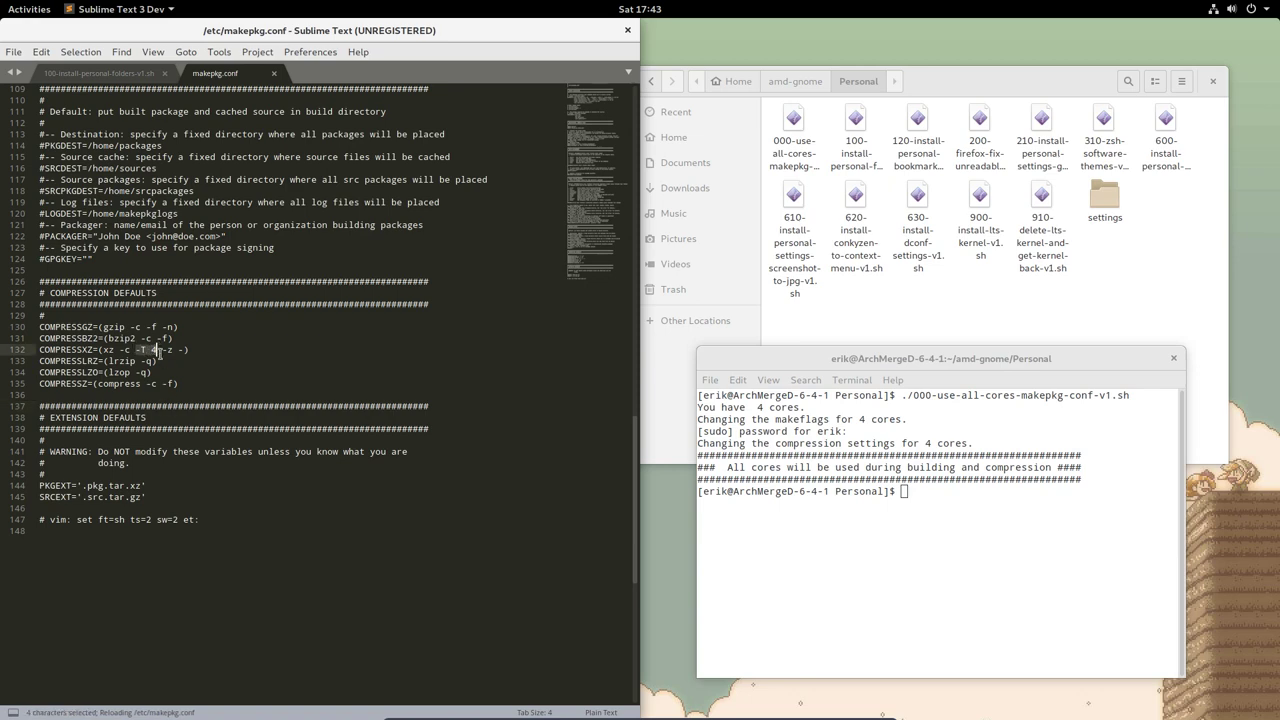
scroll(157, 349, up, 15)
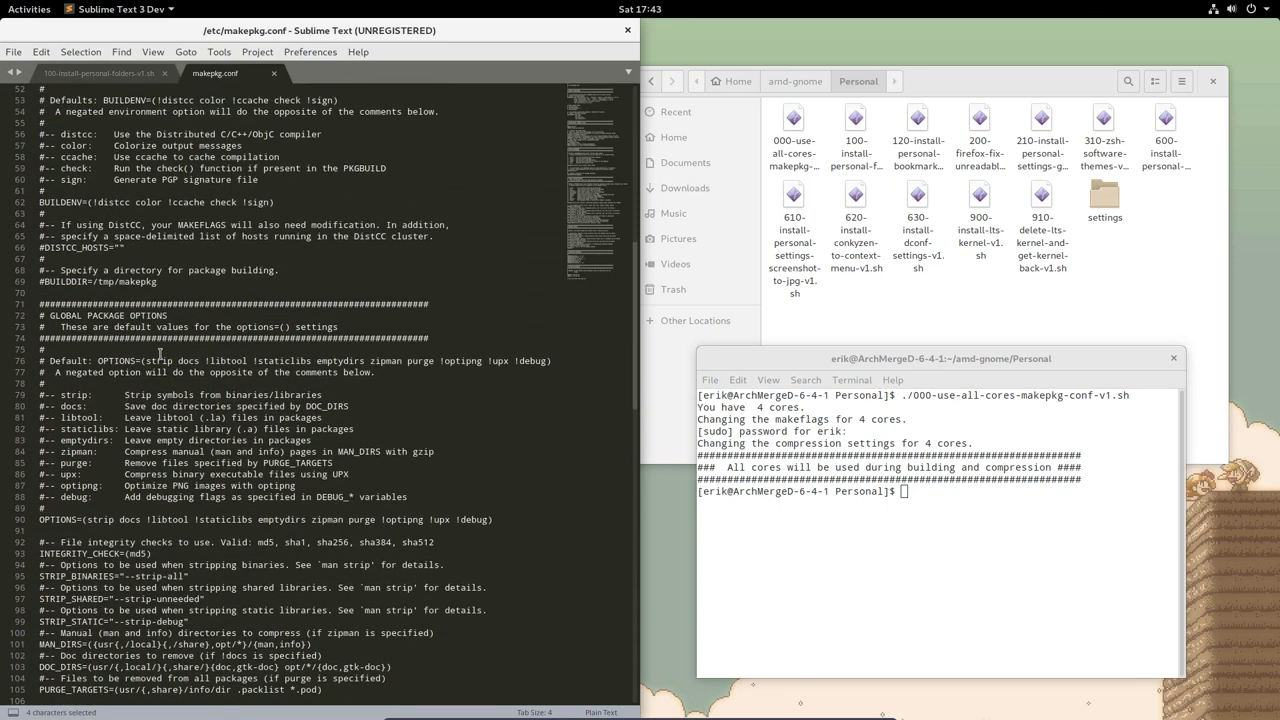
scroll(160, 354, up, 7)
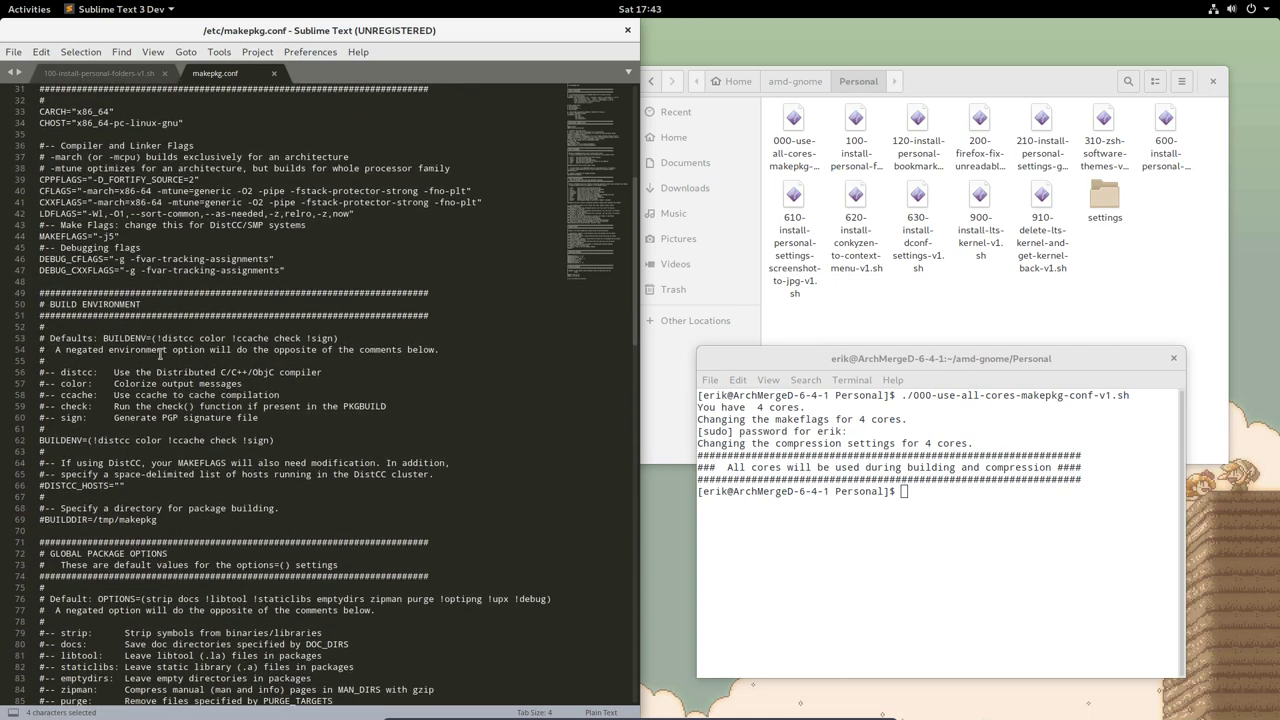
drag(121, 236, 21, 236)
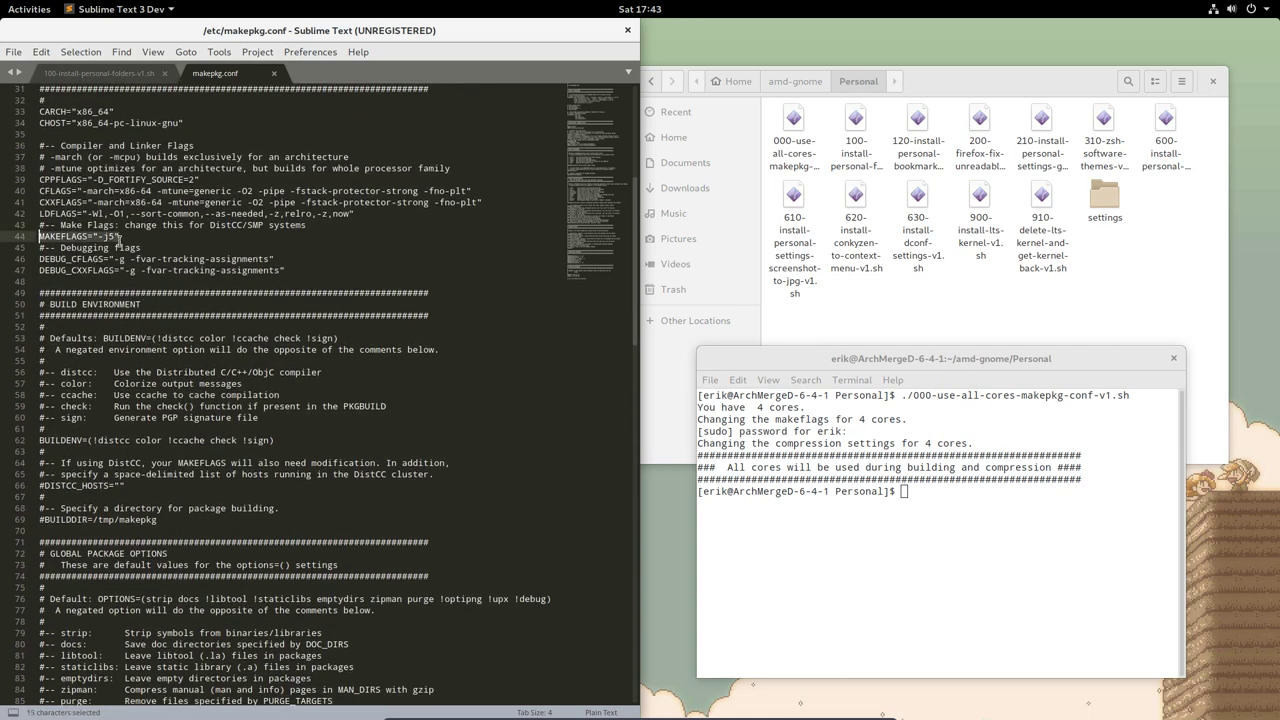
click(140, 247)
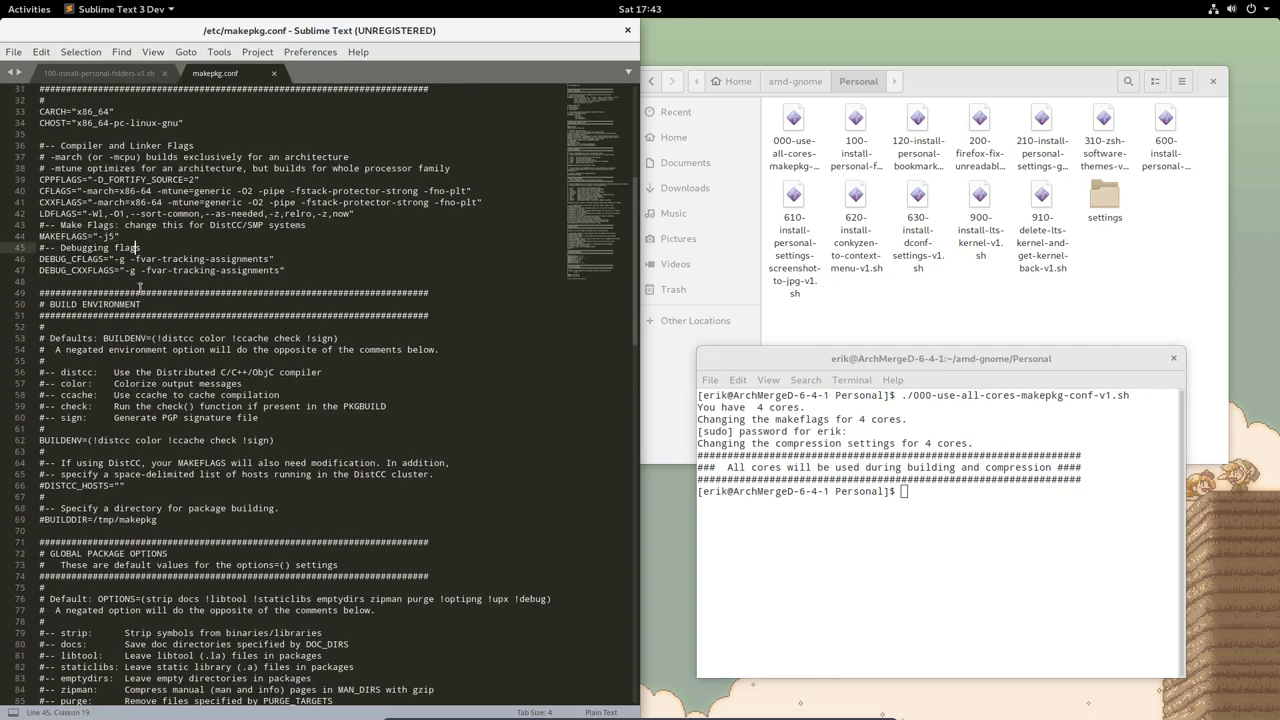
click(628, 32)
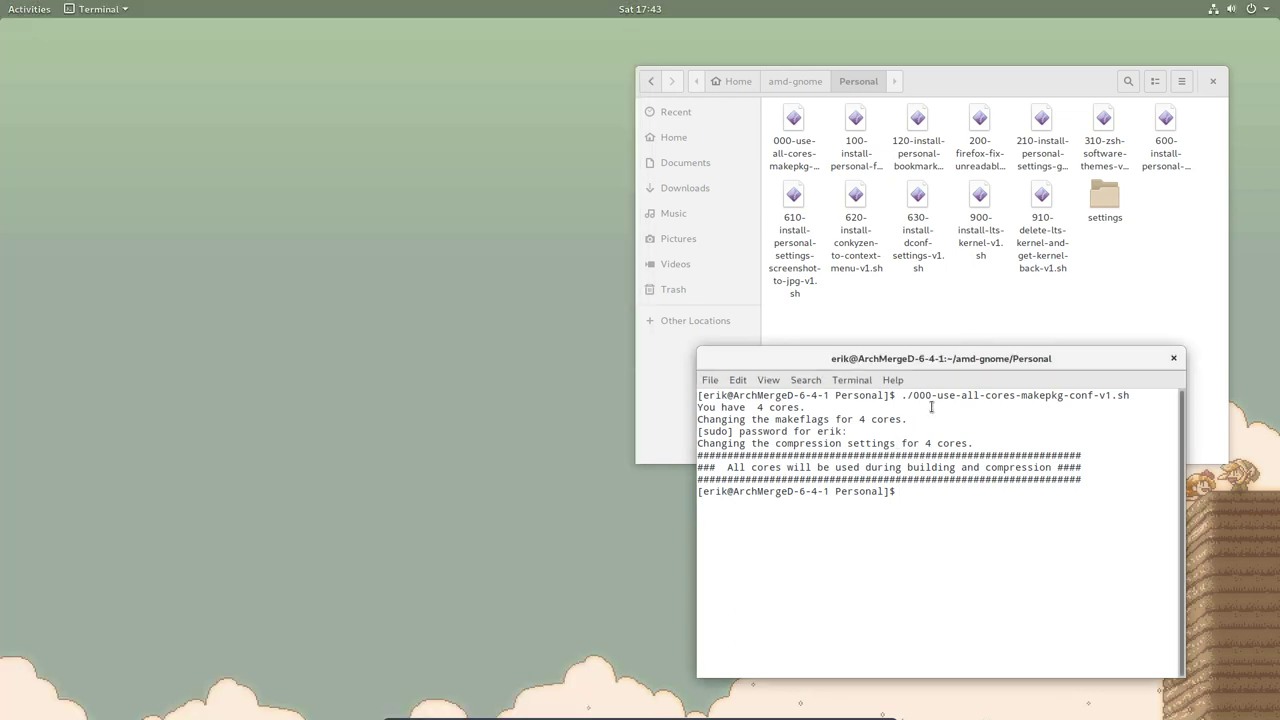
Place the terminal beside the Files window and run ./100-install-personal-folders-v1.sh.
drag(957, 360, 362, 98)
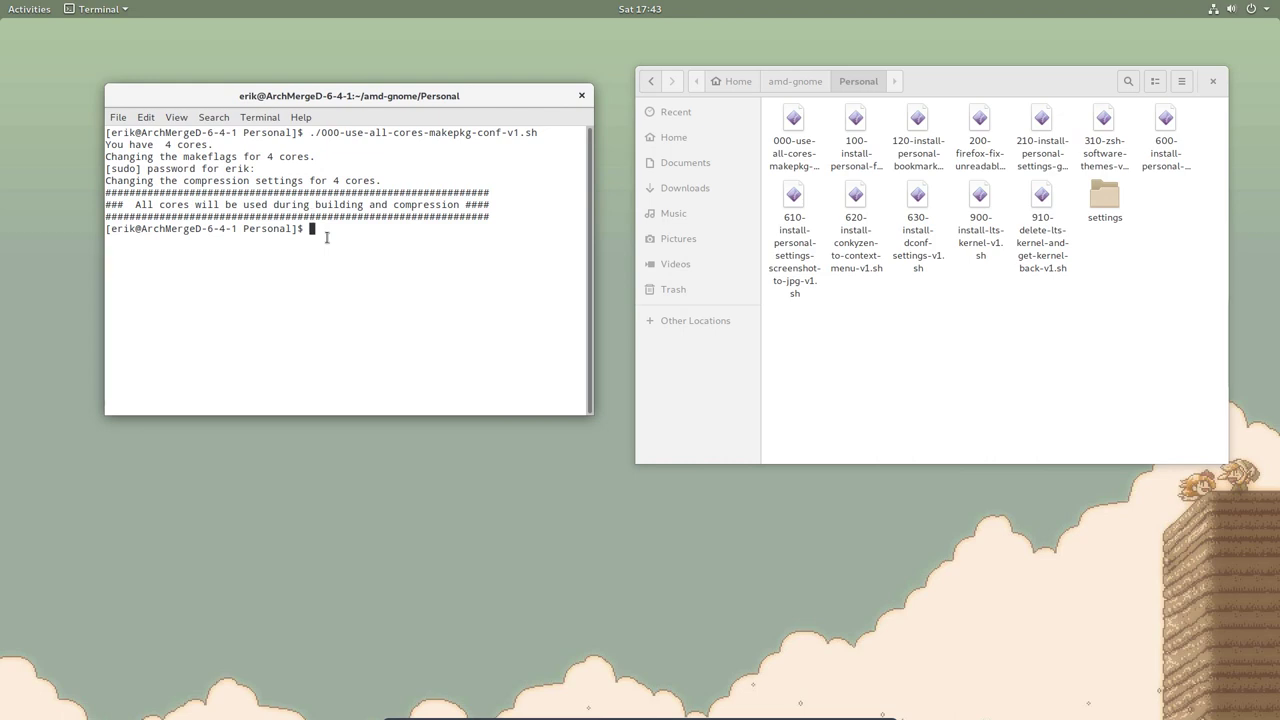
click(856, 120)
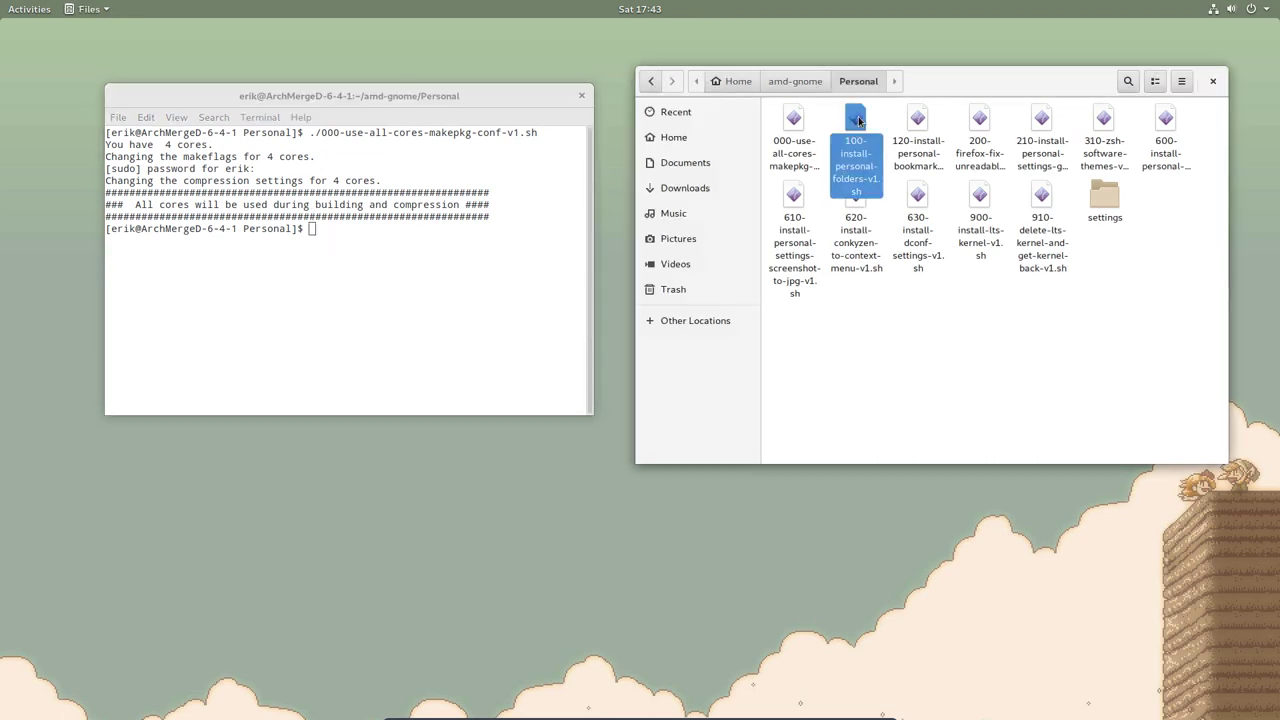
click(307, 277)
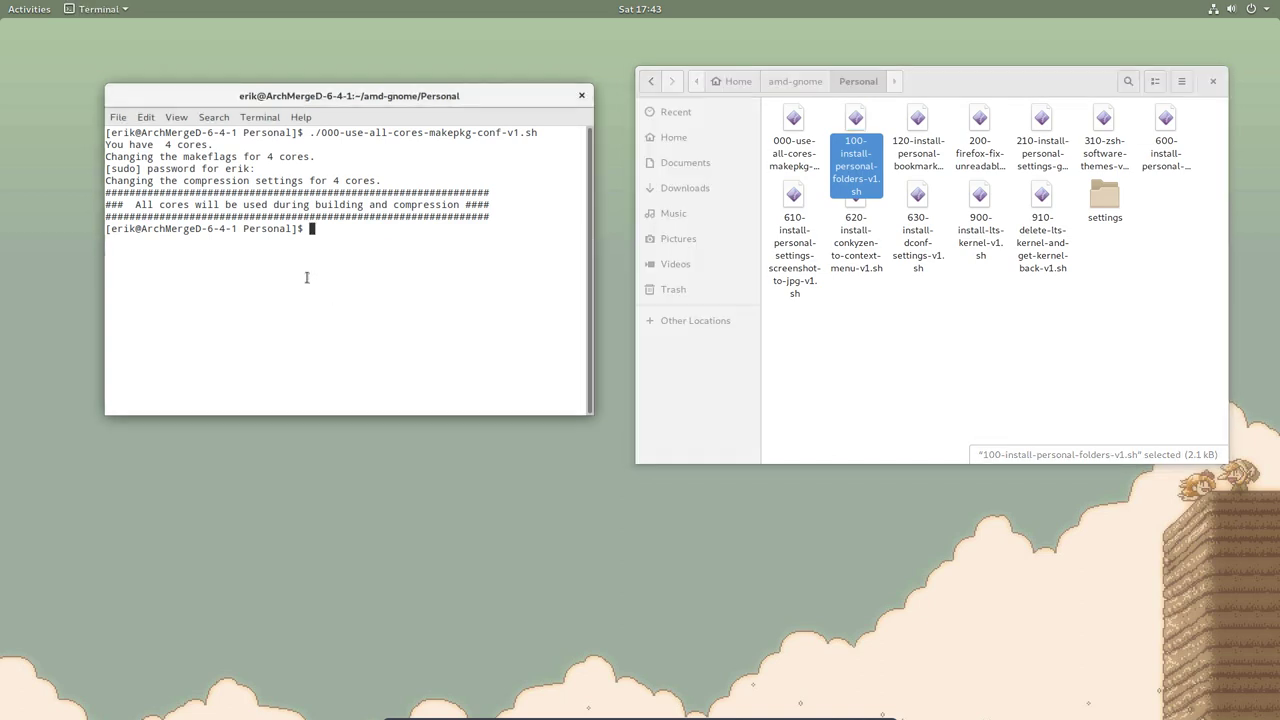
text(./10)
key(Tab)
key(Return)
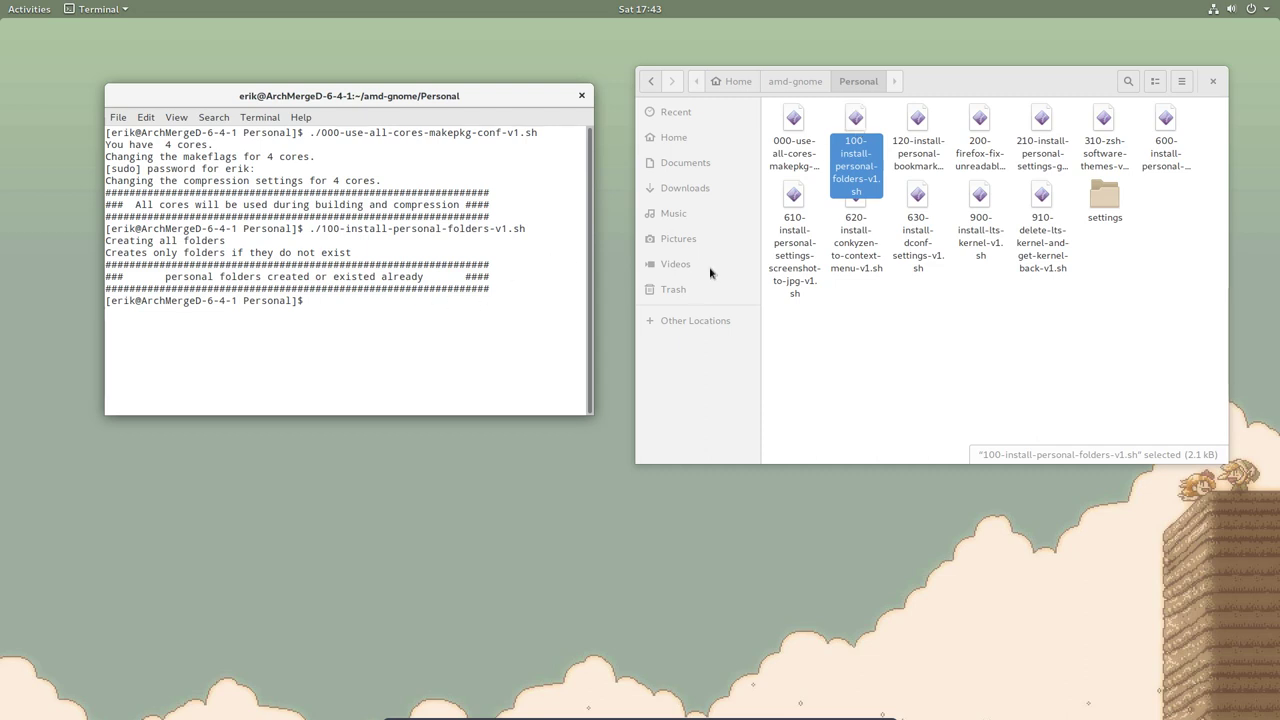
Run ./120-install-personal-bookmarks-v1.sh and look through the bookmarks in the Files window.
click(916, 117)
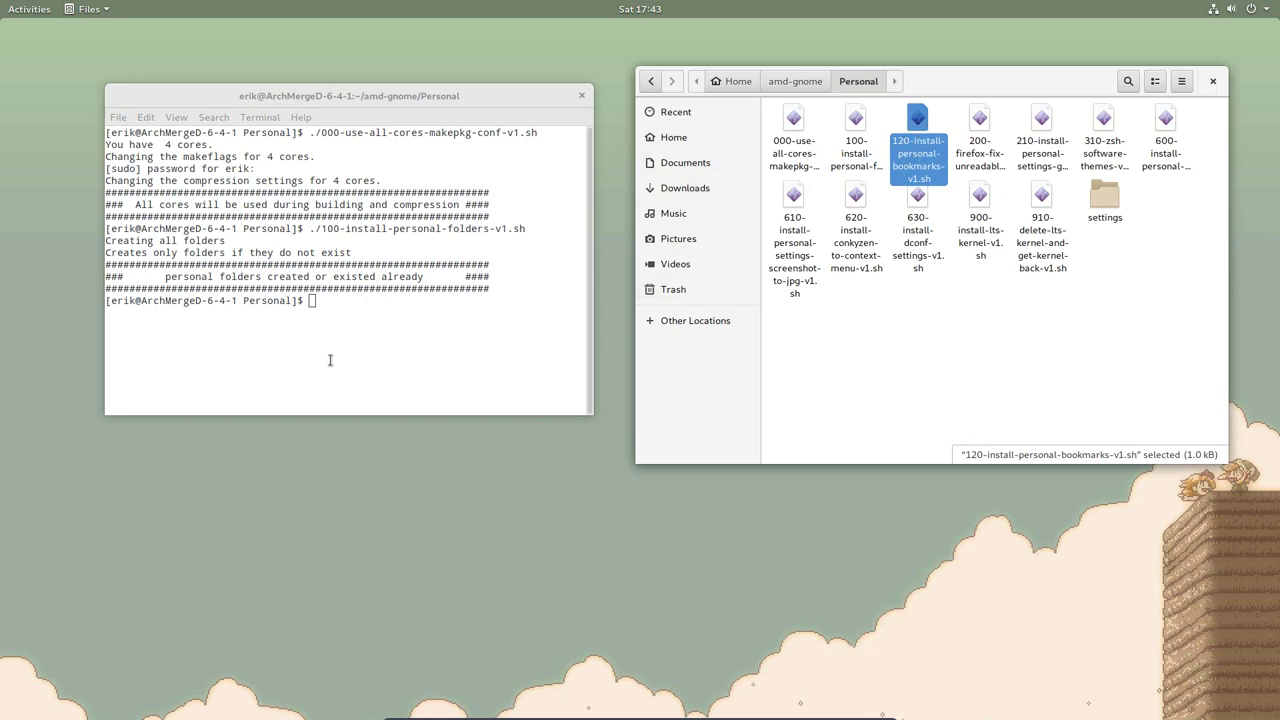
click(291, 331)
text(./)
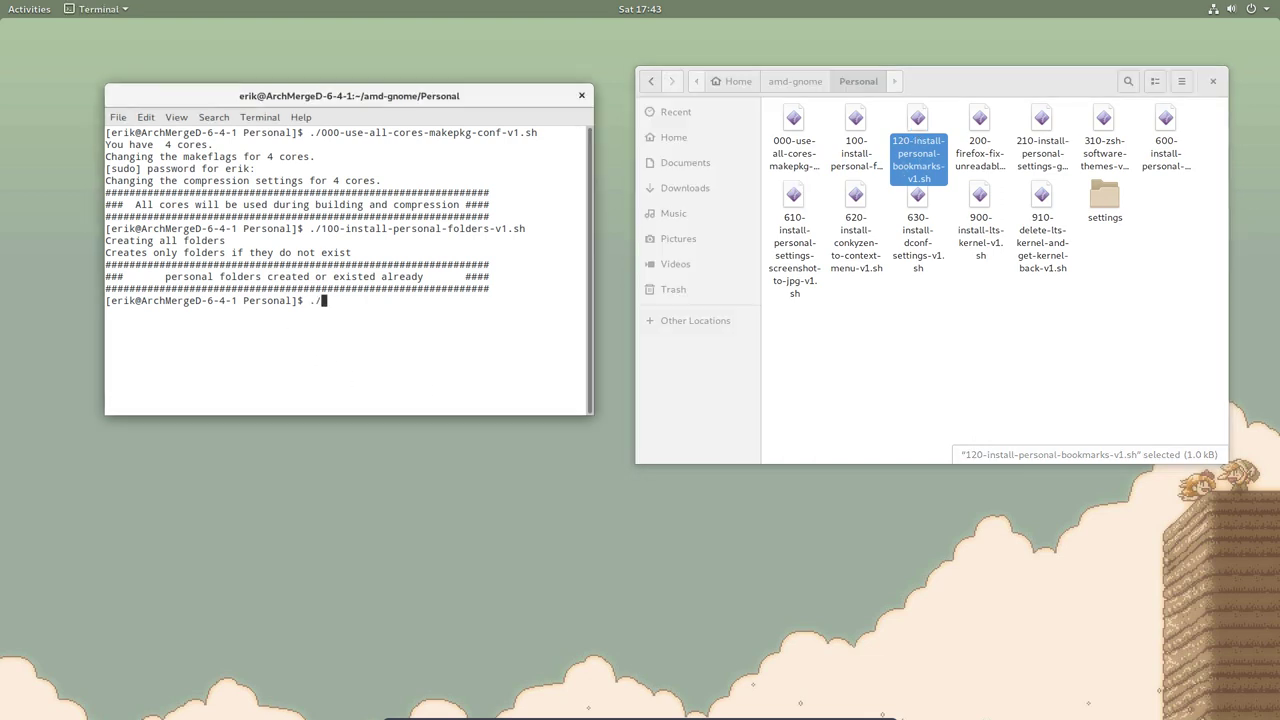
text(120)
key(Tab)
key(Return)
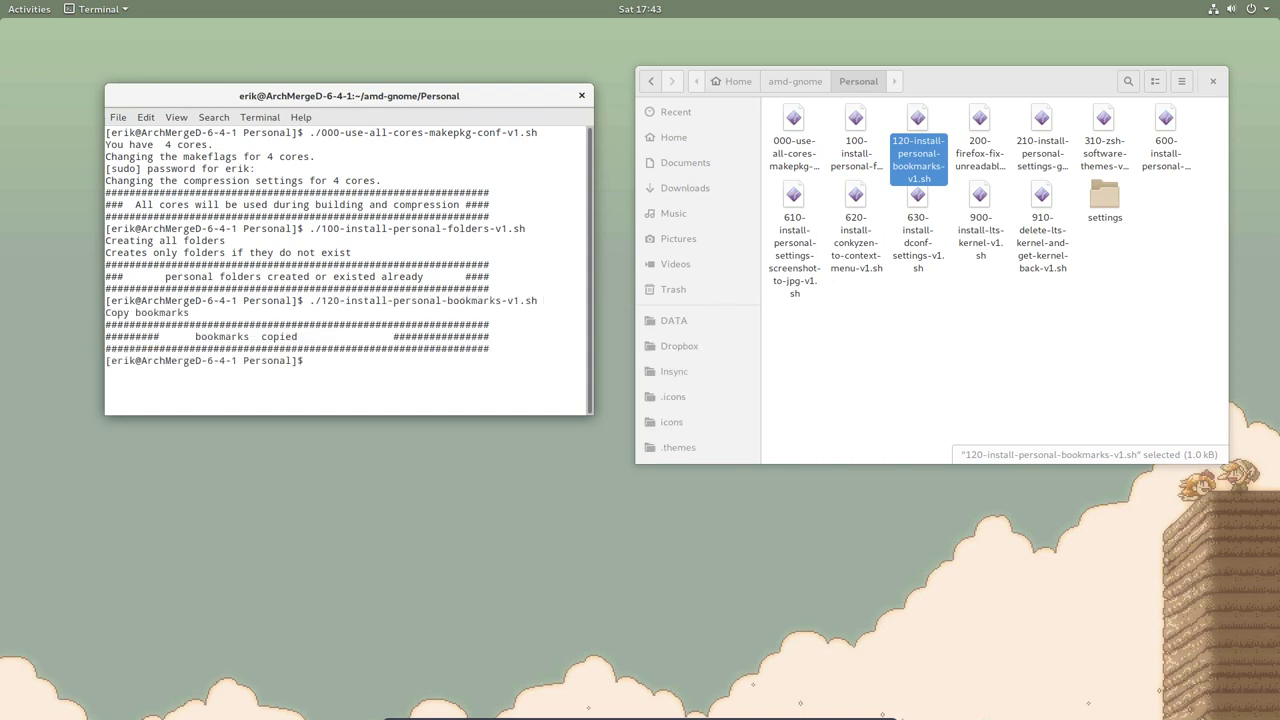
scroll(670, 340, down, 5)
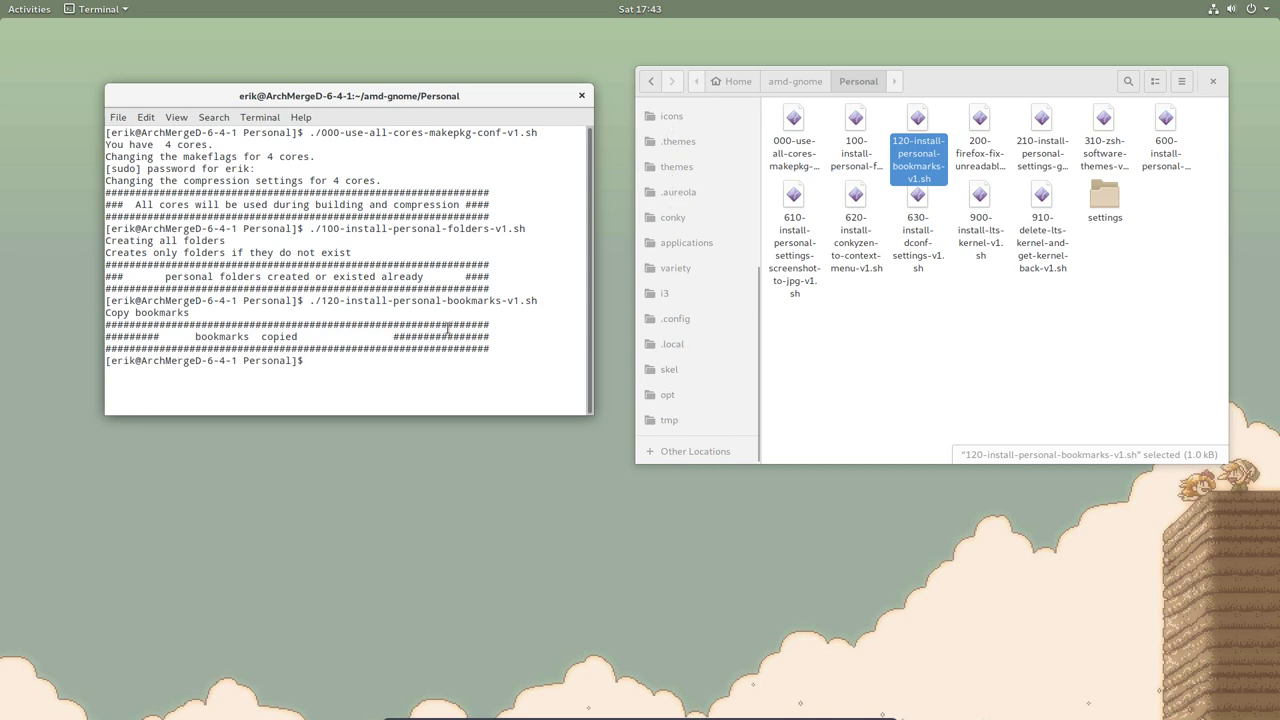
Launch Firefox once, and close it with all its tabs while turning off the multiple-tabs closing warning.
click(979, 122)
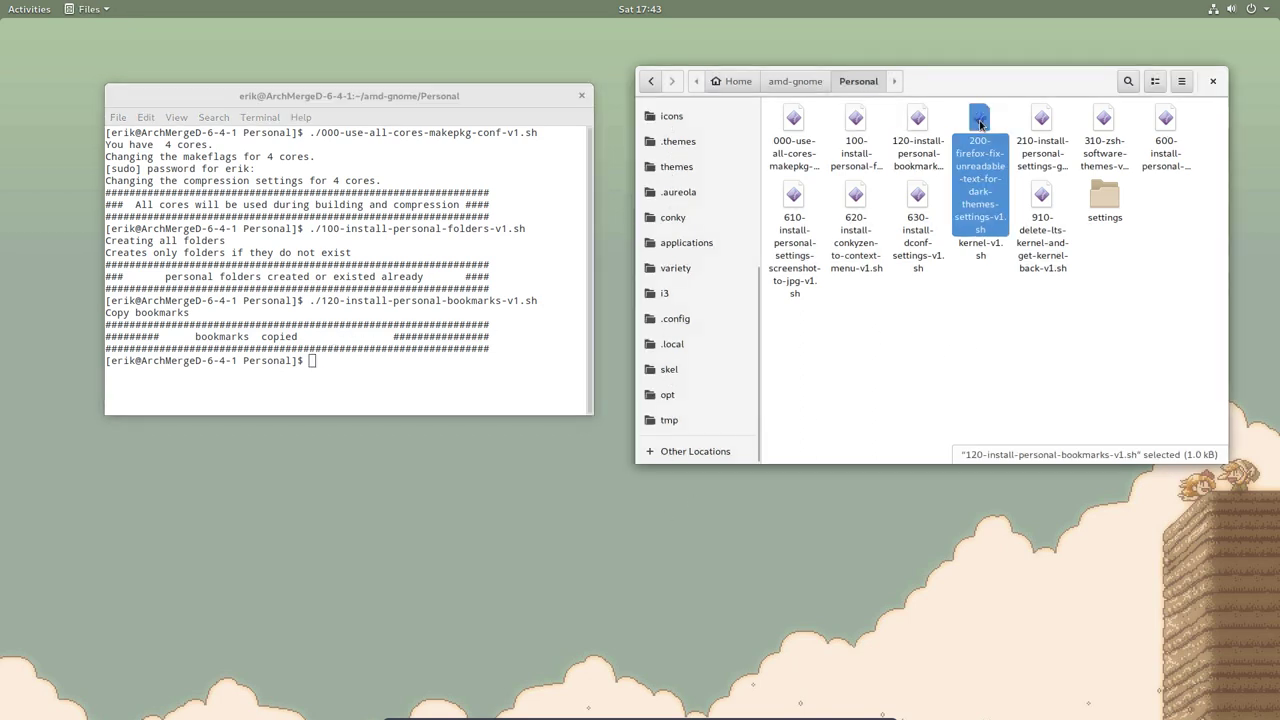
click(26, 10)
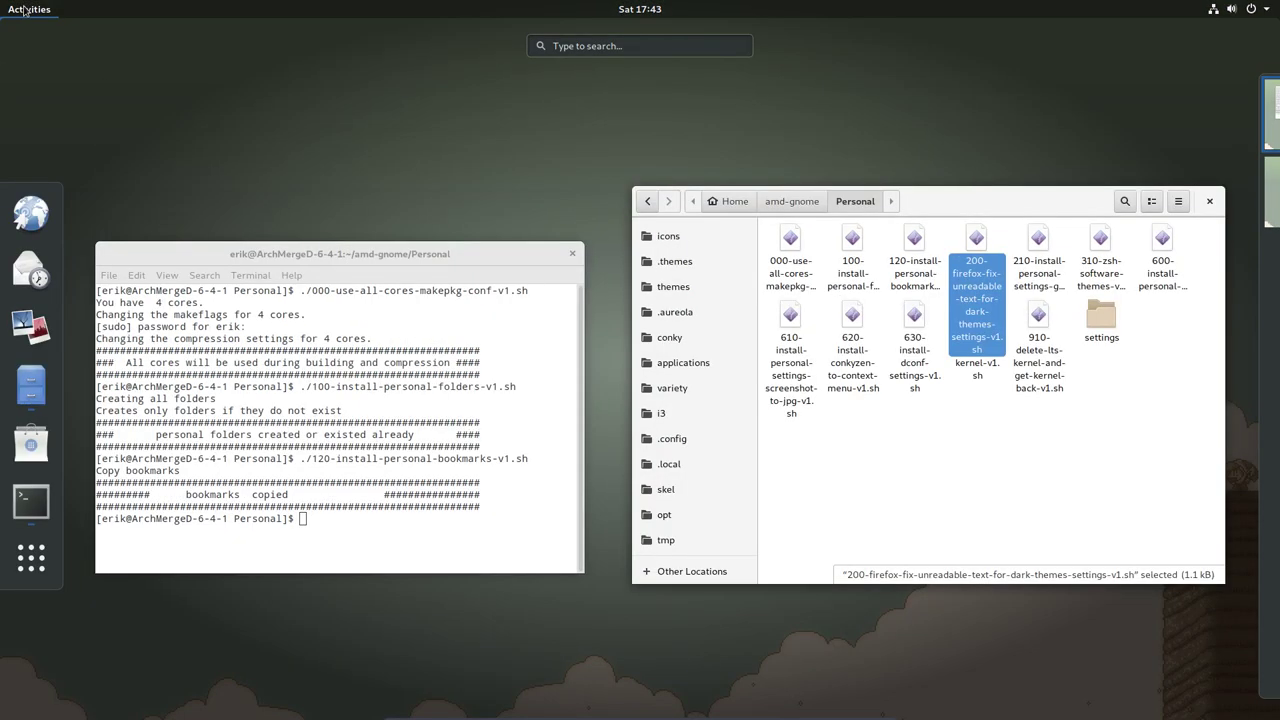
text(fire)
key(Return)
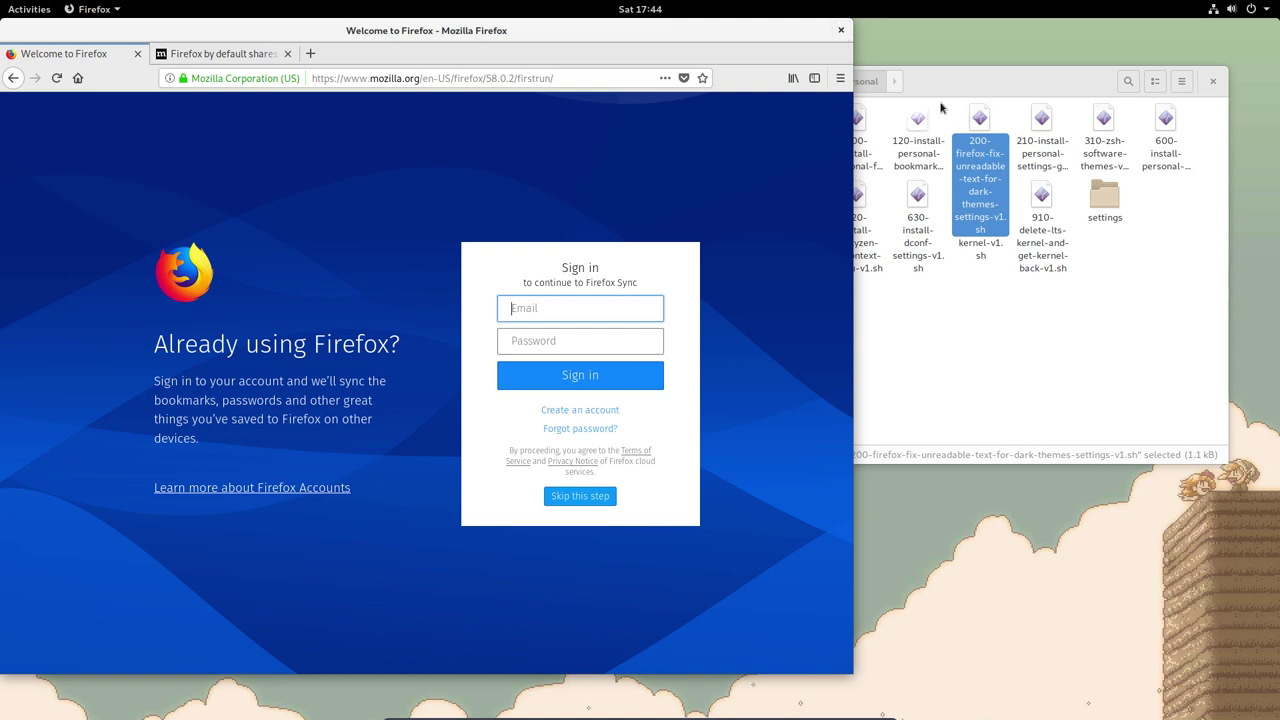
click(841, 33)
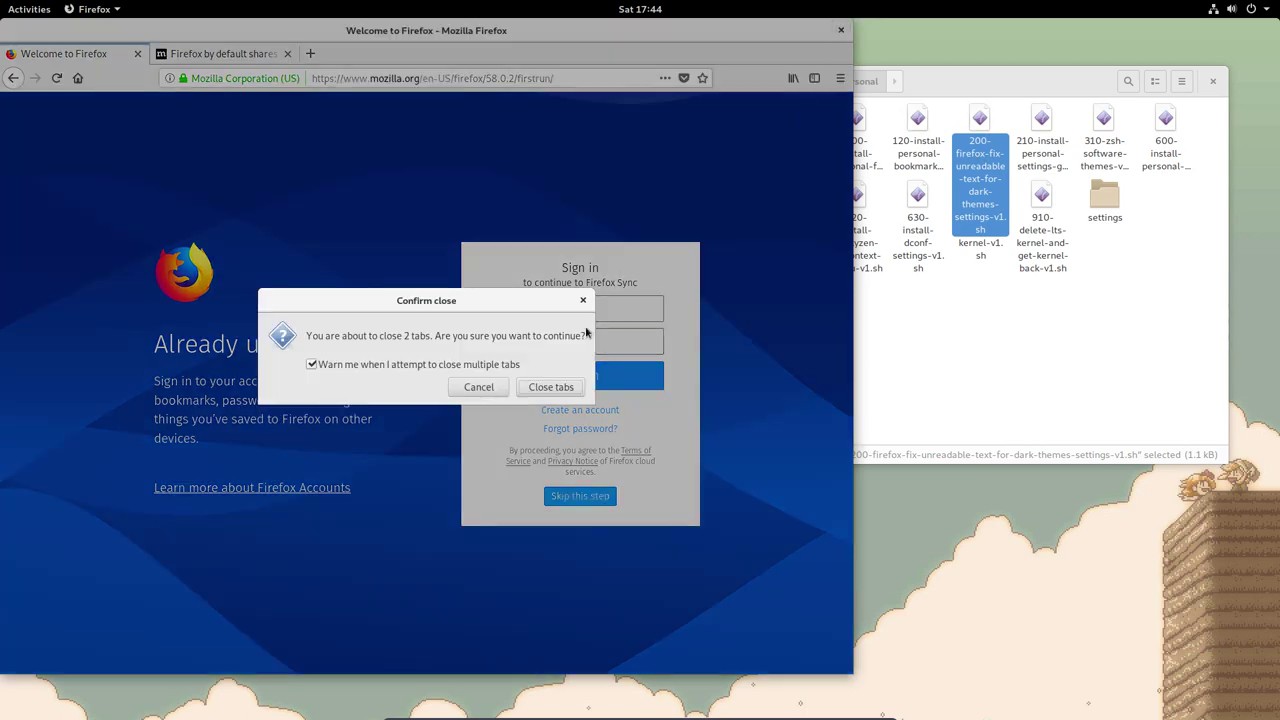
click(371, 367)
click(545, 389)
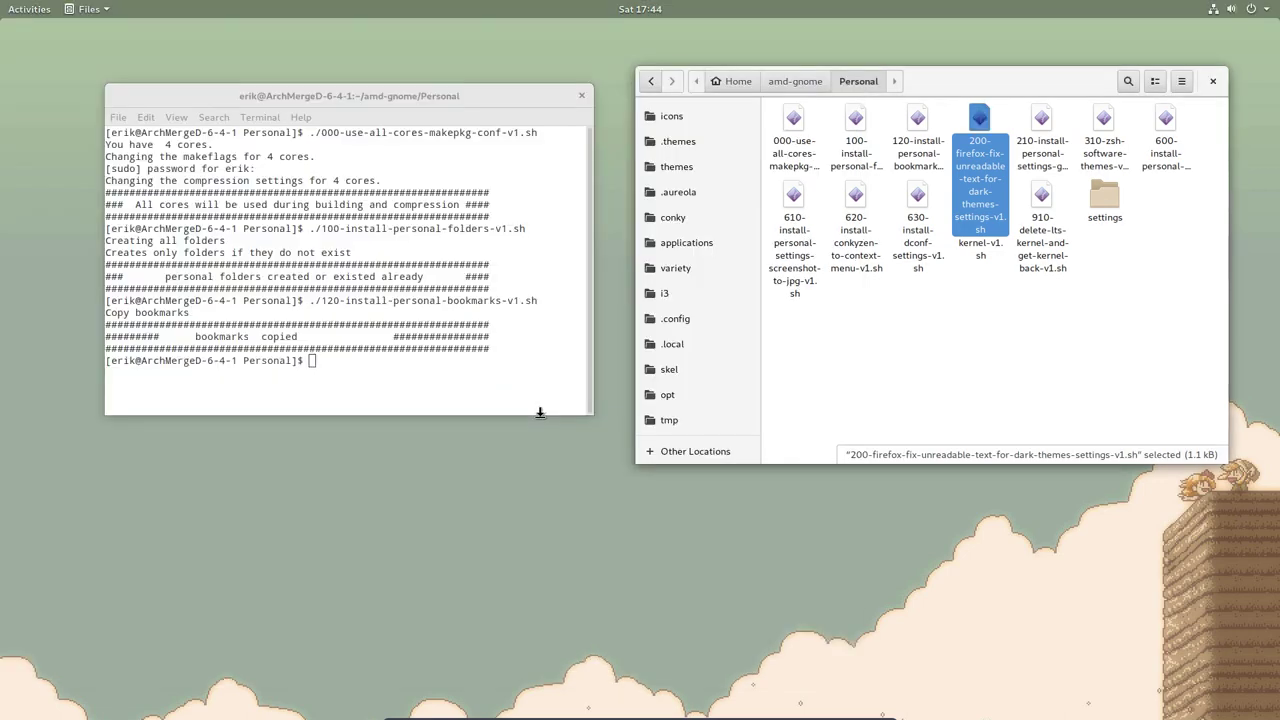
Run ./200-firefox-fix-unreadable-text-for-dark-themes-settings-v1.sh in the terminal.
click(346, 385)
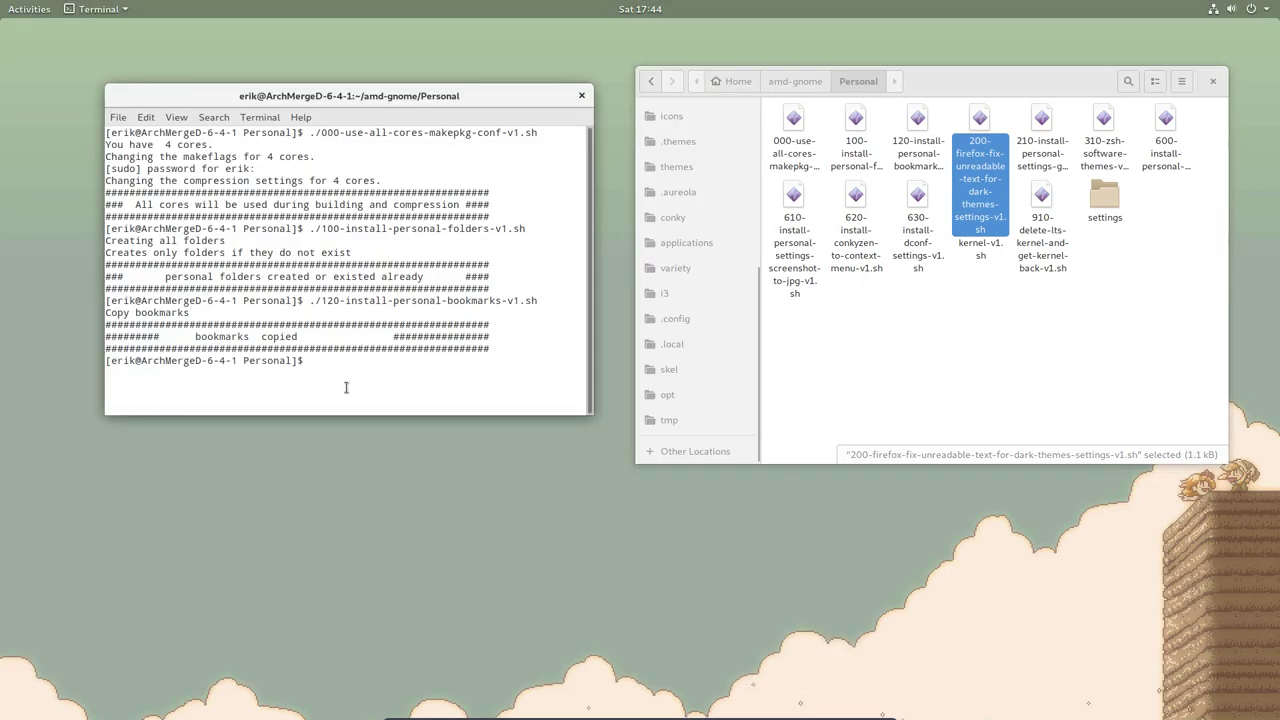
text(./200)
key(Tab)
key(Return)
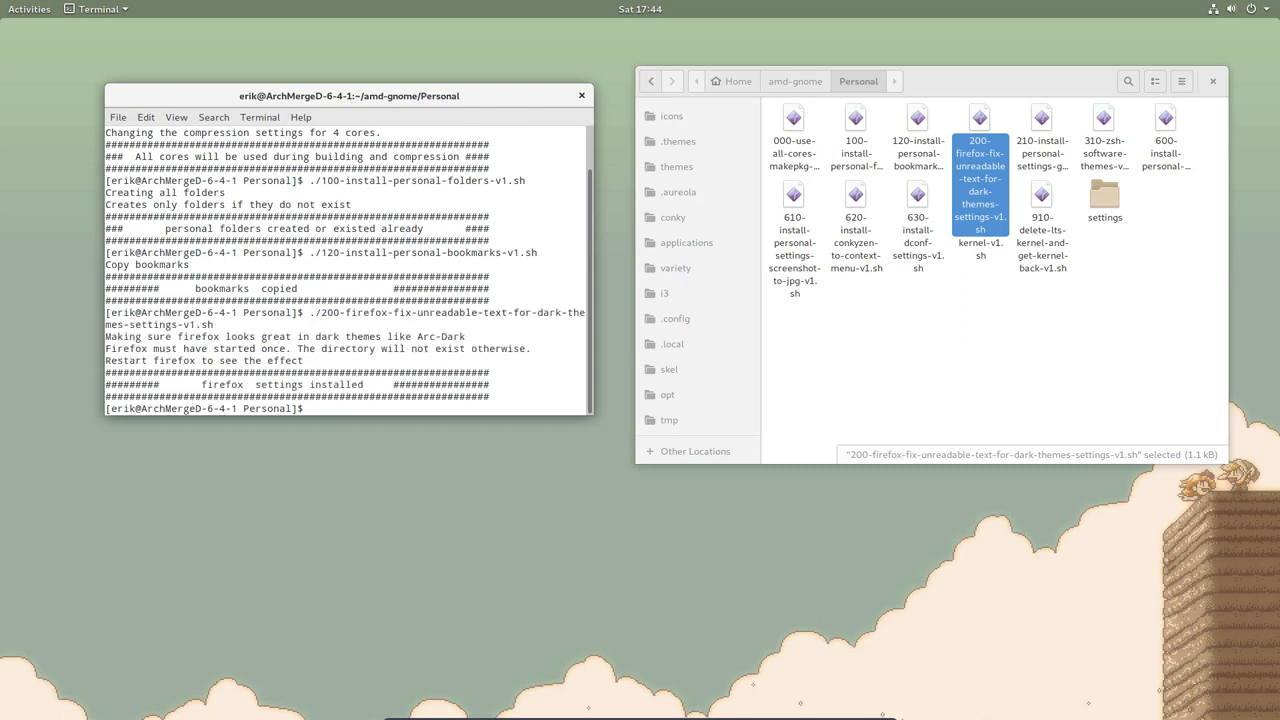
Run ./210-install-personal-settings-gimp-v1.sh to copy the GIMP scripts and themes.
click(1042, 140)
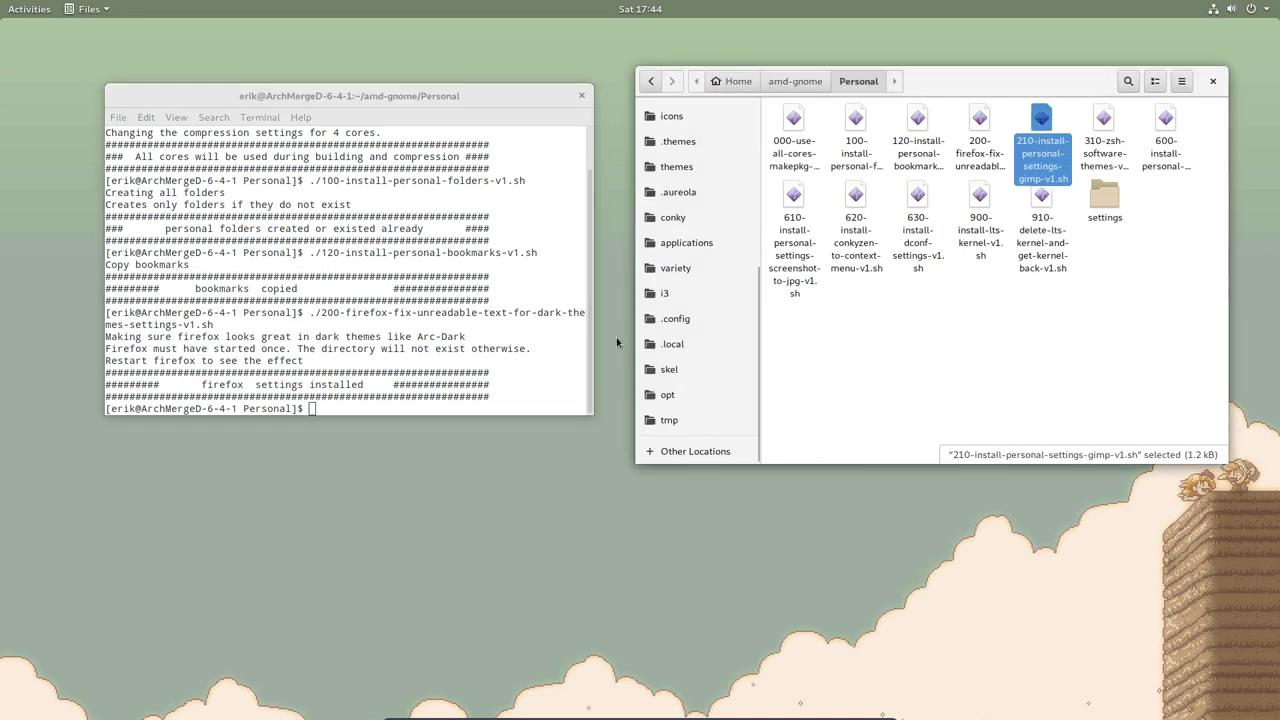
click(313, 372)
text(./)
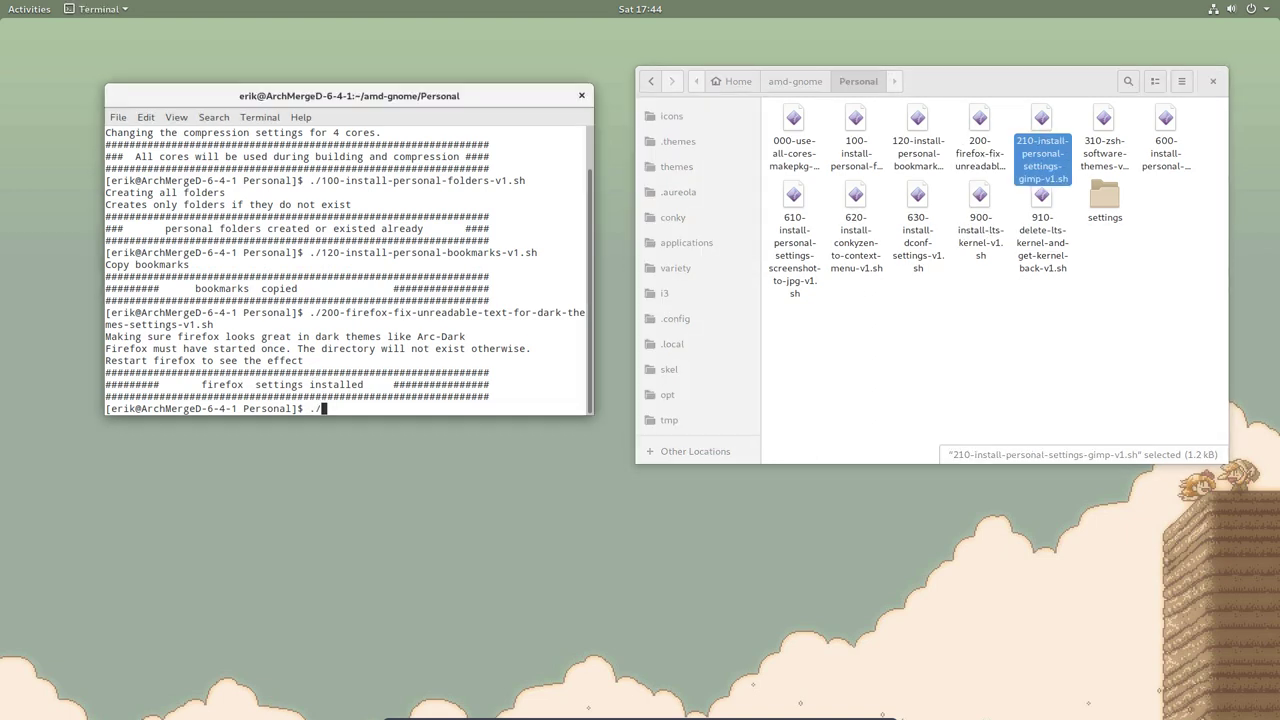
text(21)
key(Tab)
key(Return)
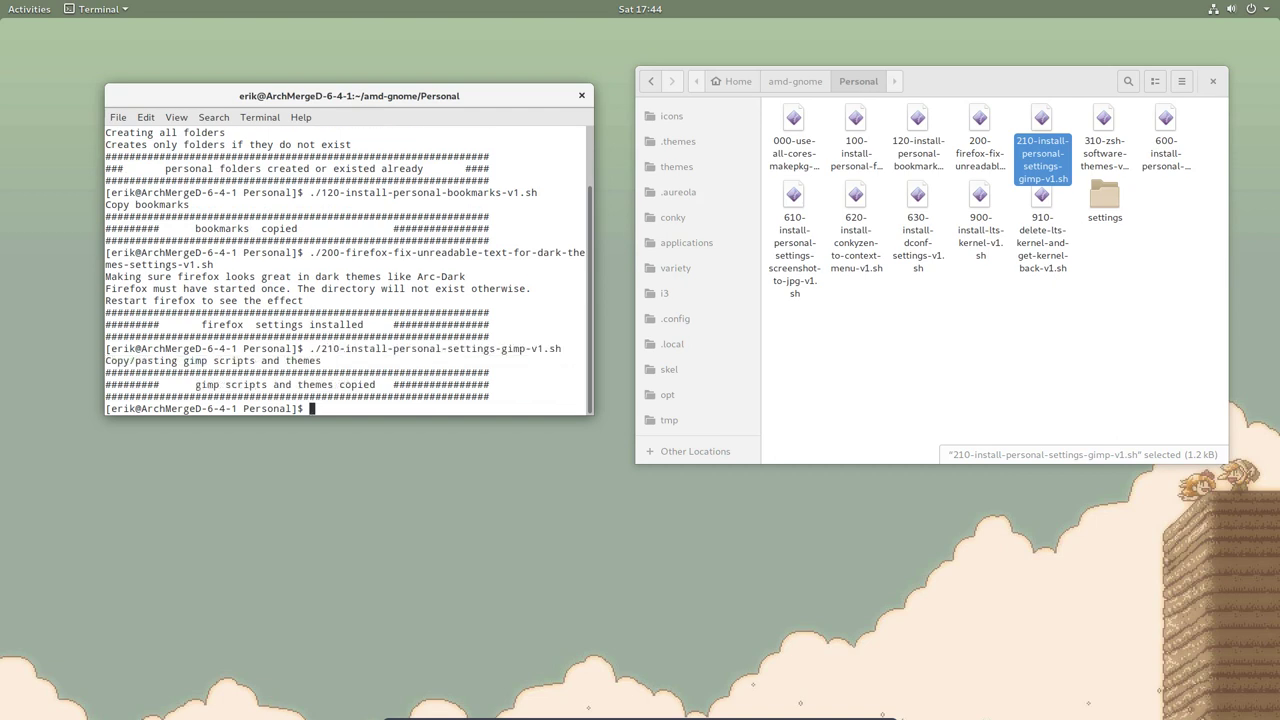
Select the script 310-zsh-software-themes-v1.sh, run neofetch in the terminal and highlight its Shell line.
click(1054, 82)
click(1105, 122)
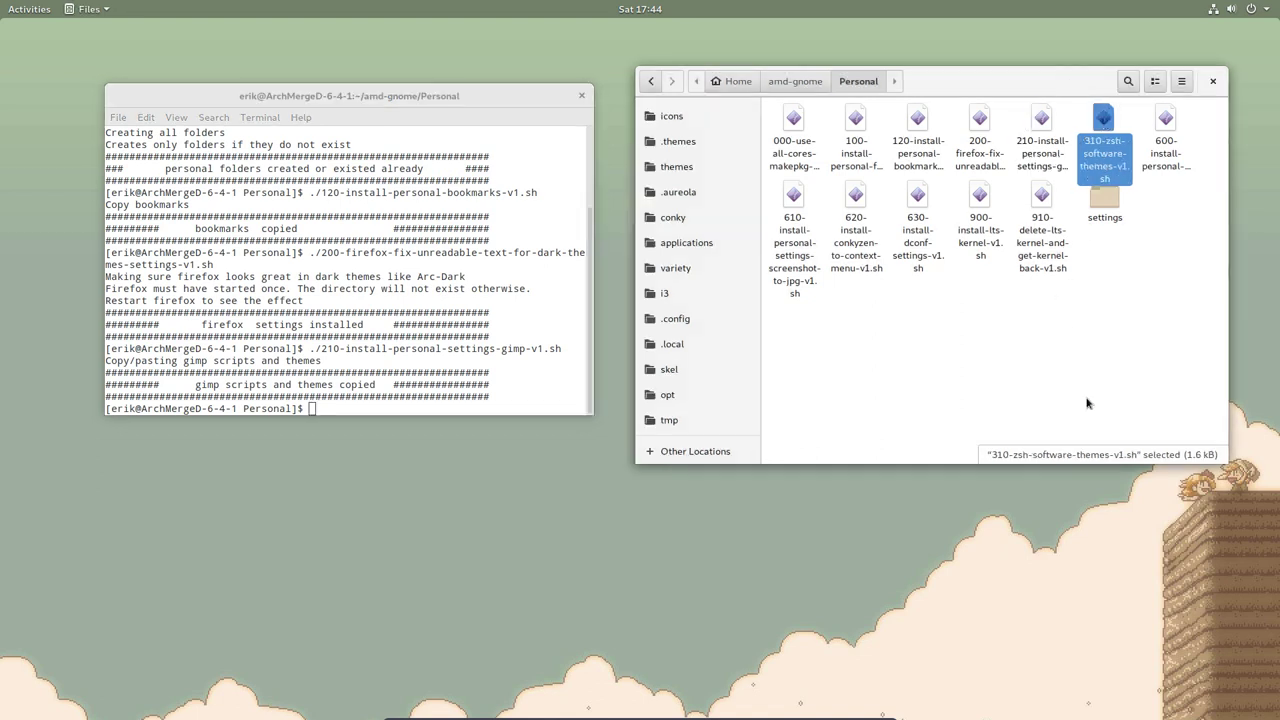
click(1167, 120)
click(1104, 118)
click(512, 288)
text(neofetch)
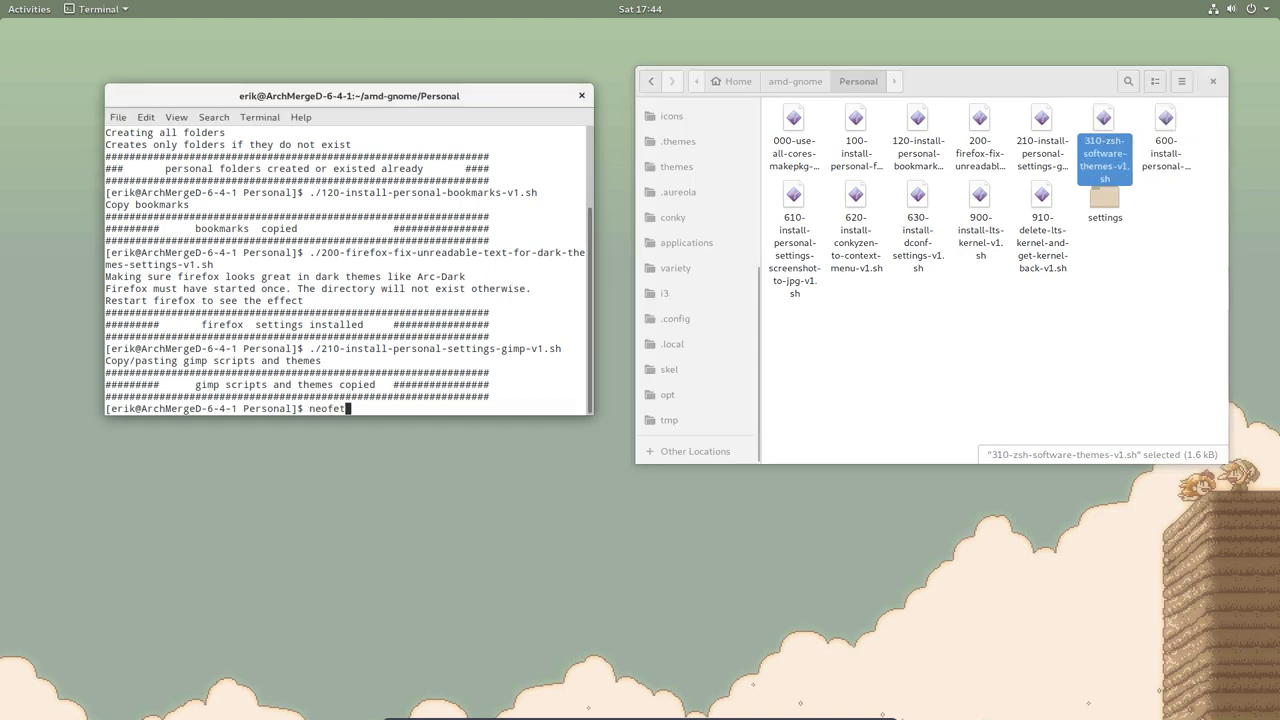
key(Return)
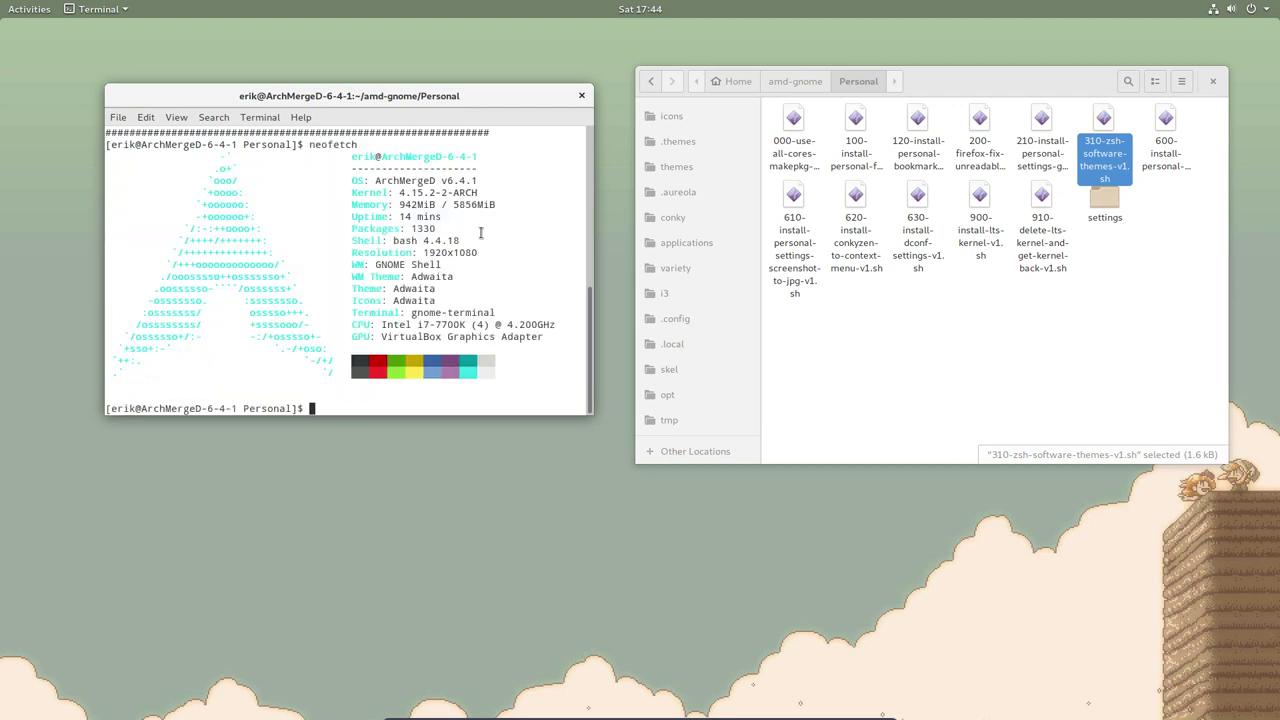
drag(462, 240, 347, 240)
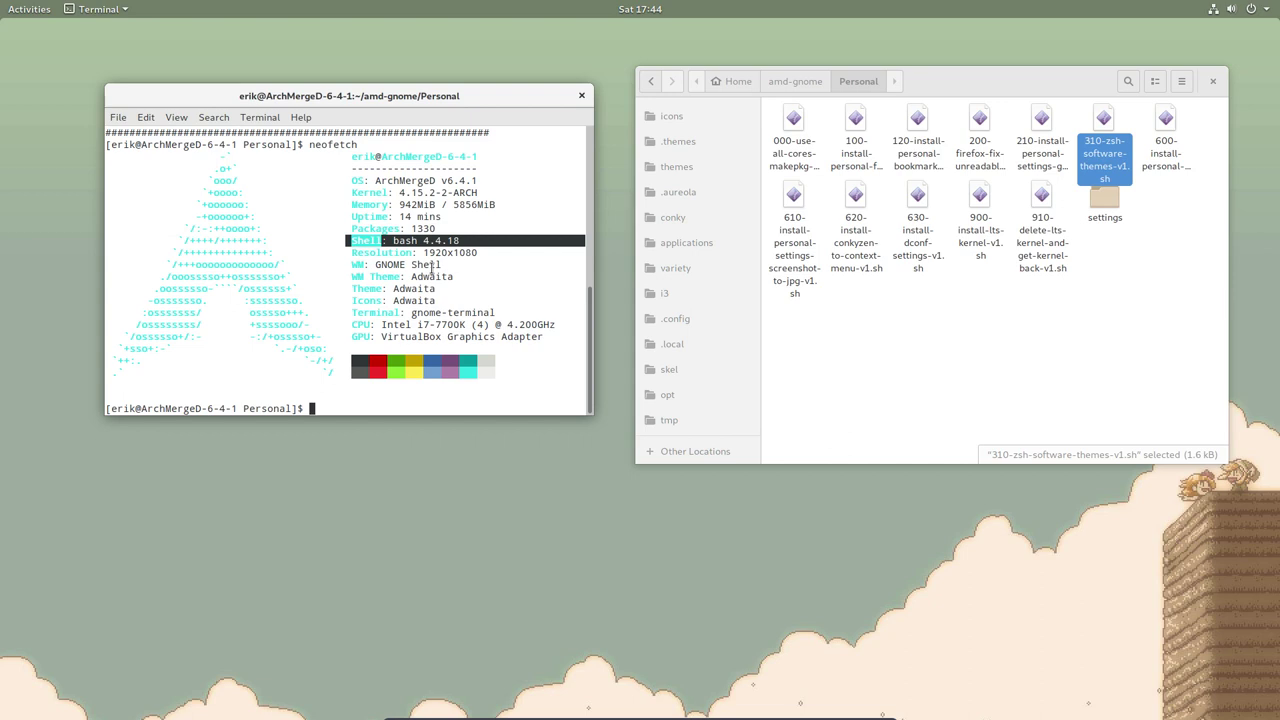
Run ./600-install-personal-settings-keyboard-shortcuts-v3.sh in the terminal to load the keyboard shortcuts.
click(1102, 126)
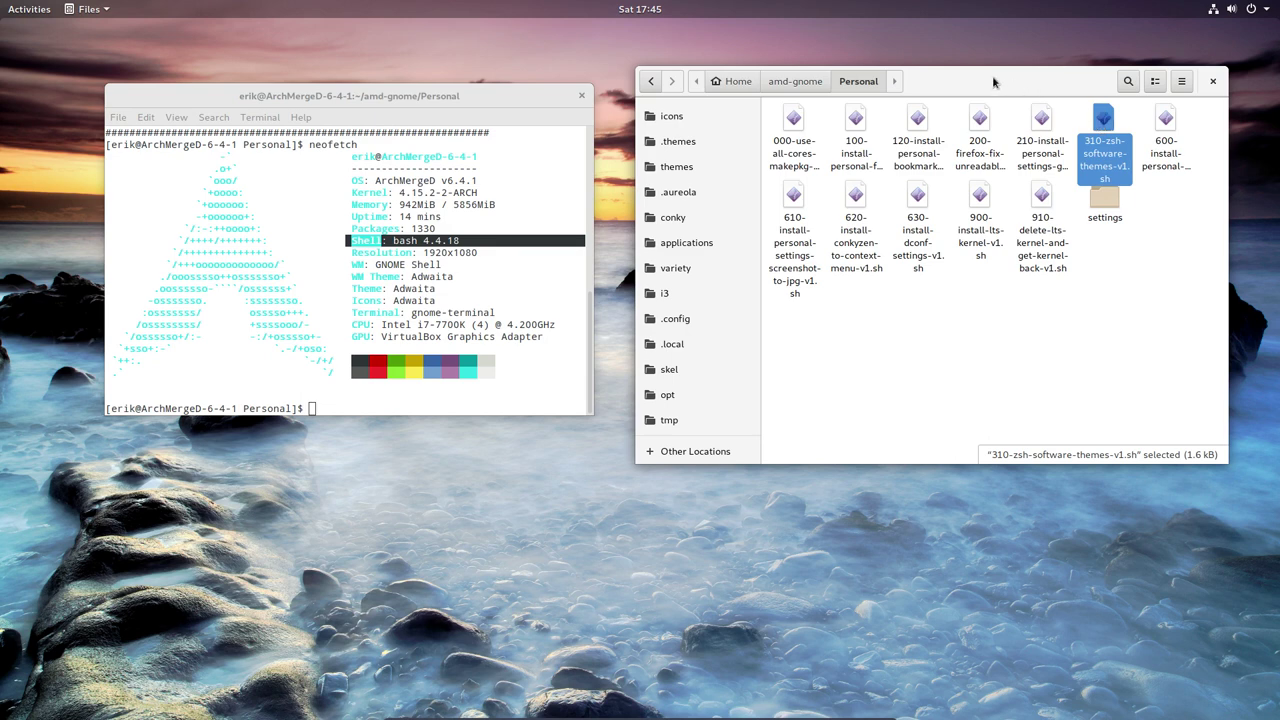
click(1180, 157)
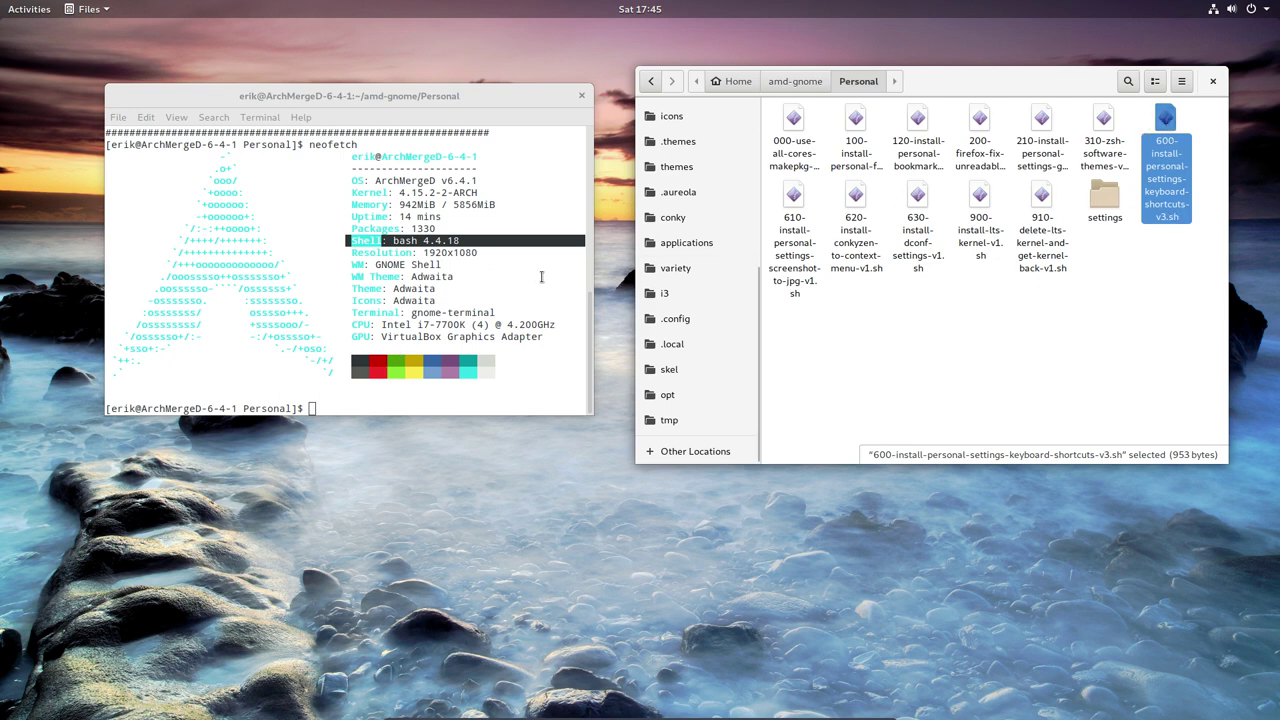
click(452, 327)
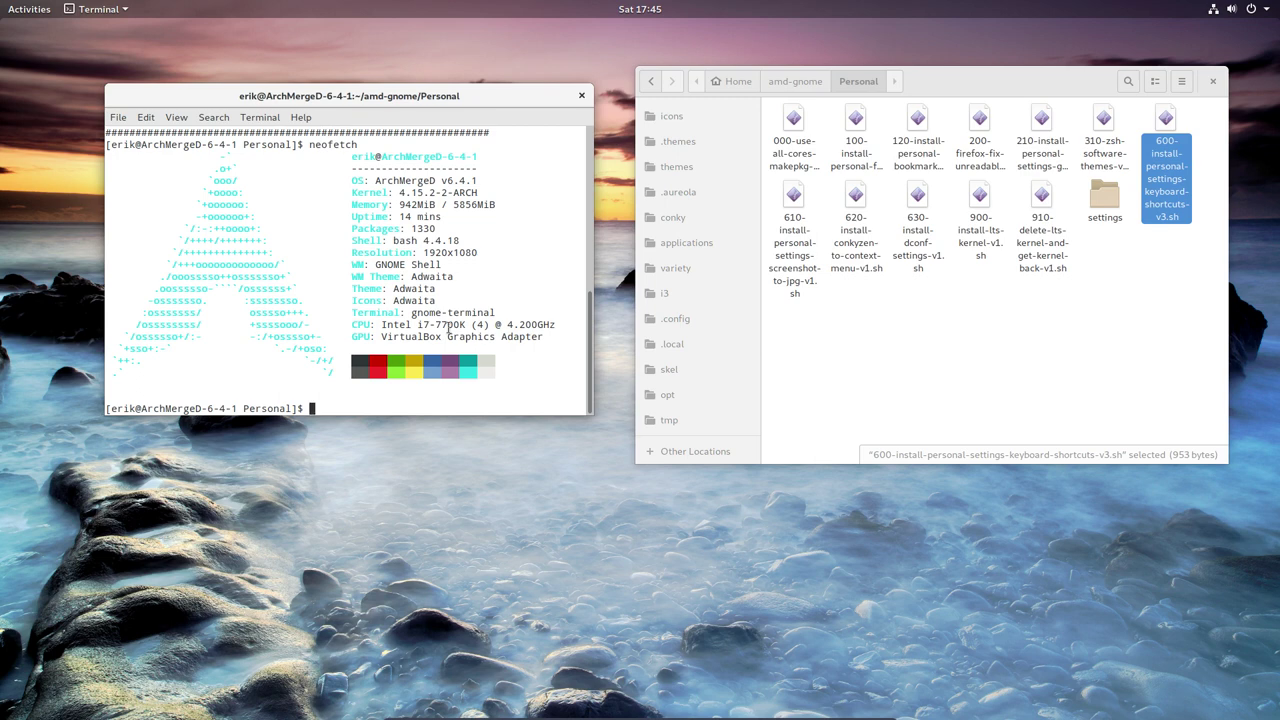
key(Return)
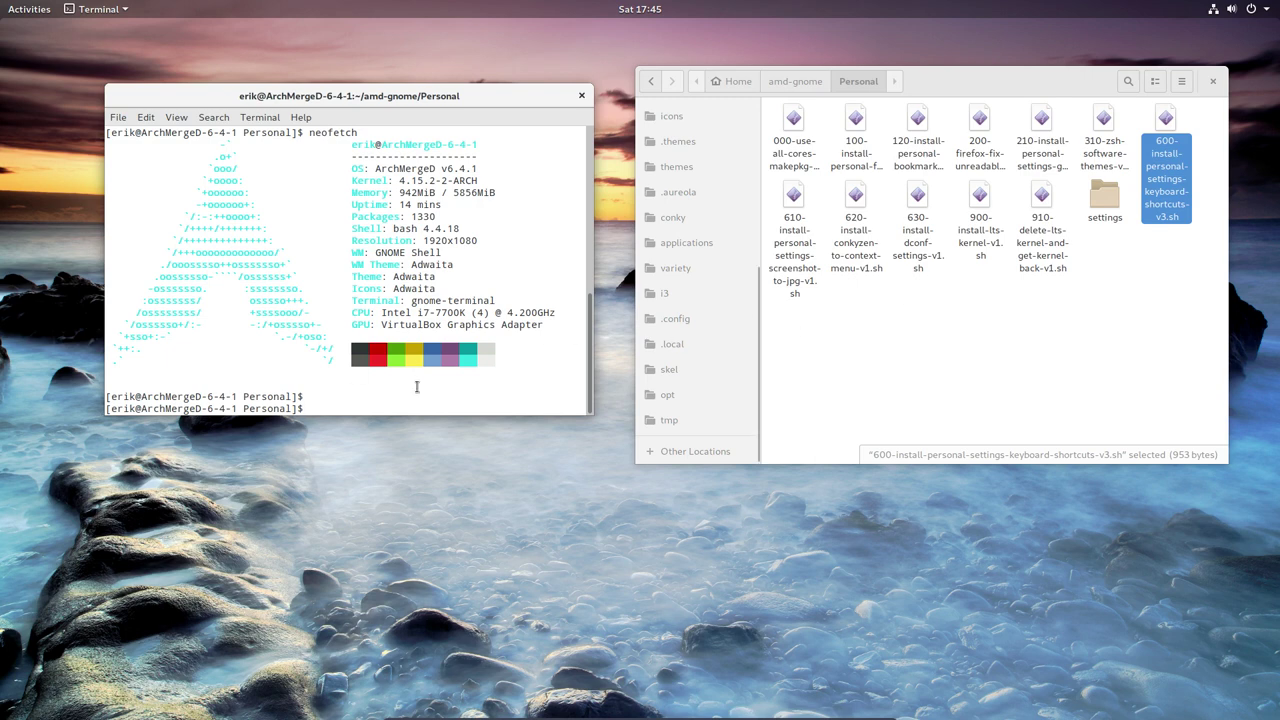
text(./60)
key(Tab)
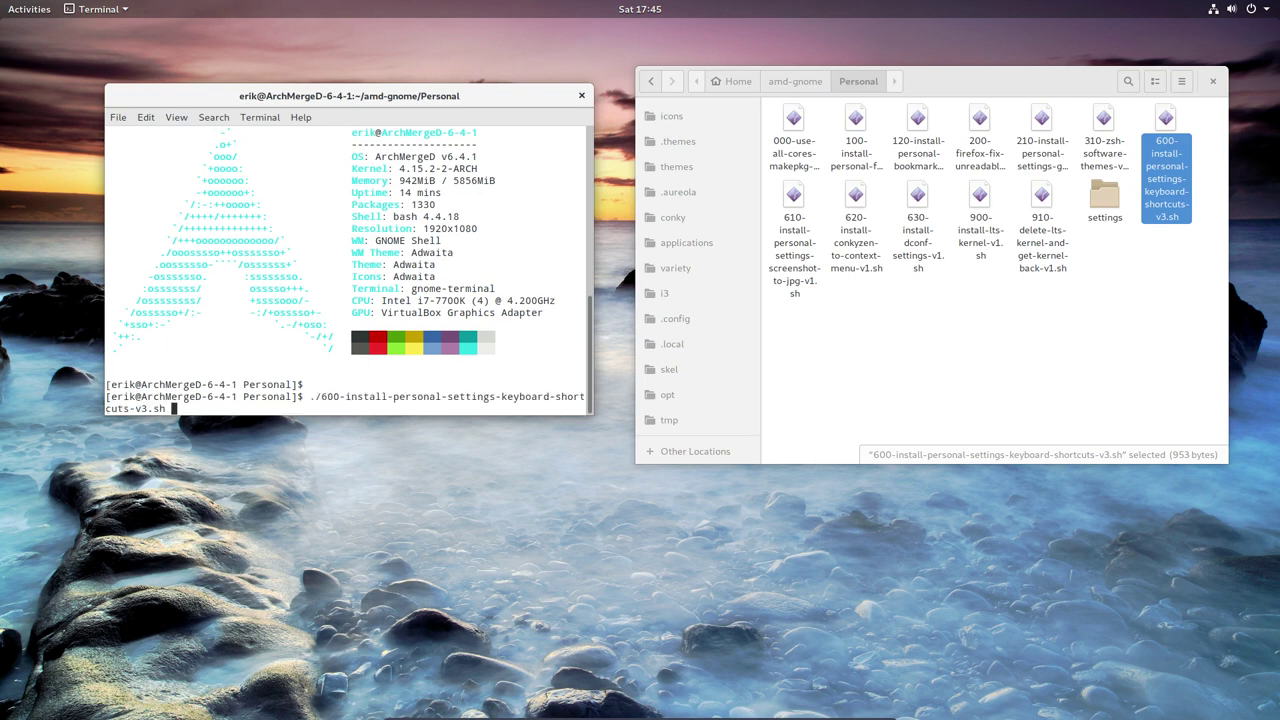
key(Return)
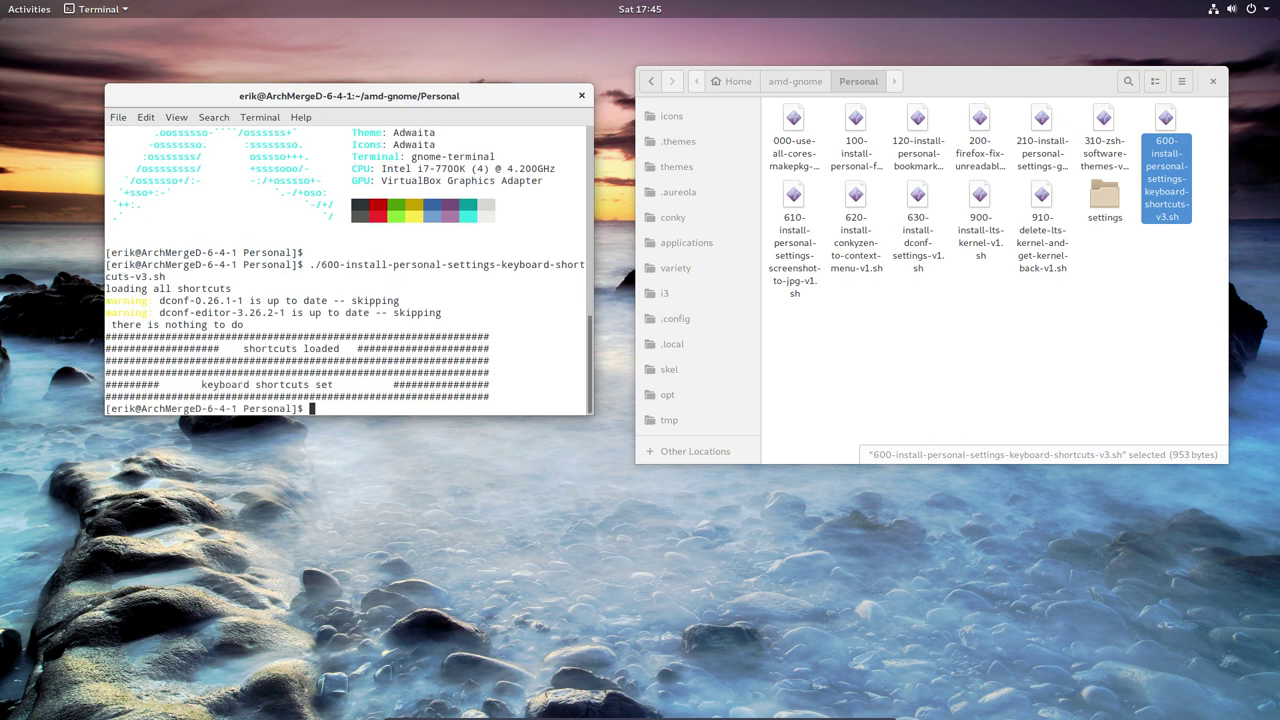
Test the terminal shortcut by opening a Termite window twice, closing it each time.
key(ctrl+alt+Return)
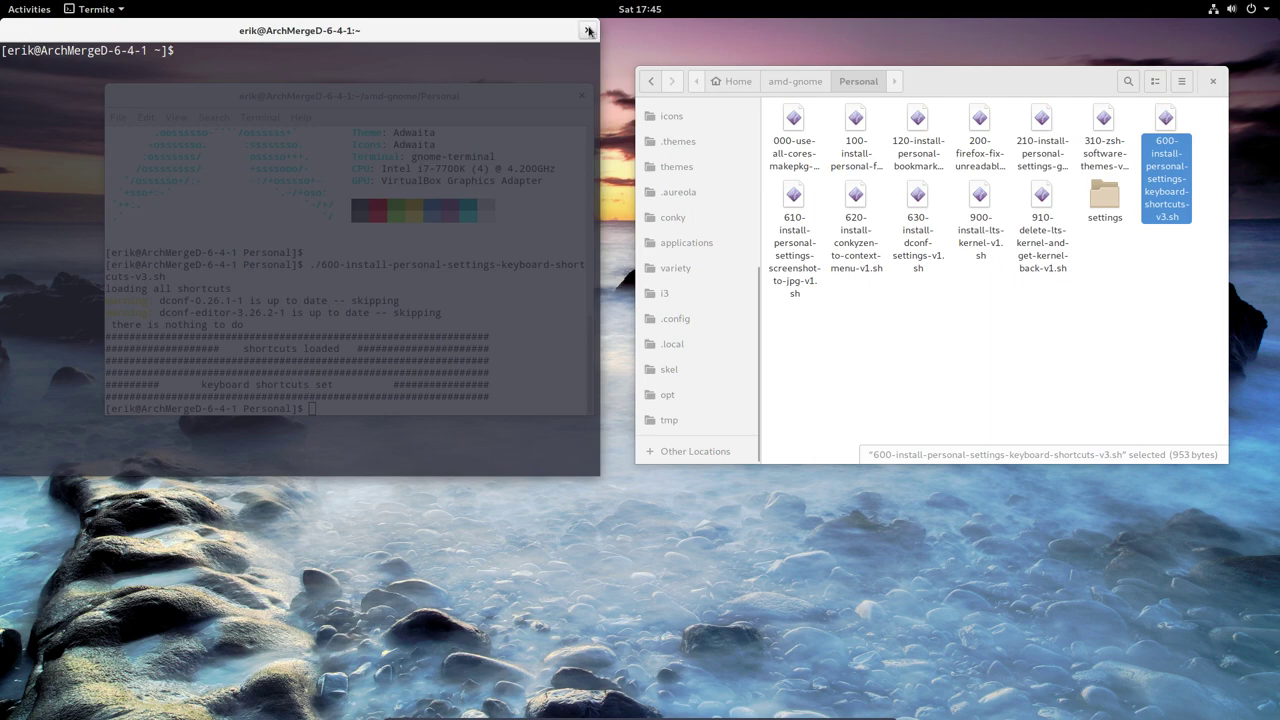
click(588, 31)
key(ctrl+alt+Return)
click(585, 31)
Test the file manager and GNOME Help shortcuts, closing each window once it has opened.
key(super+shift+Return)
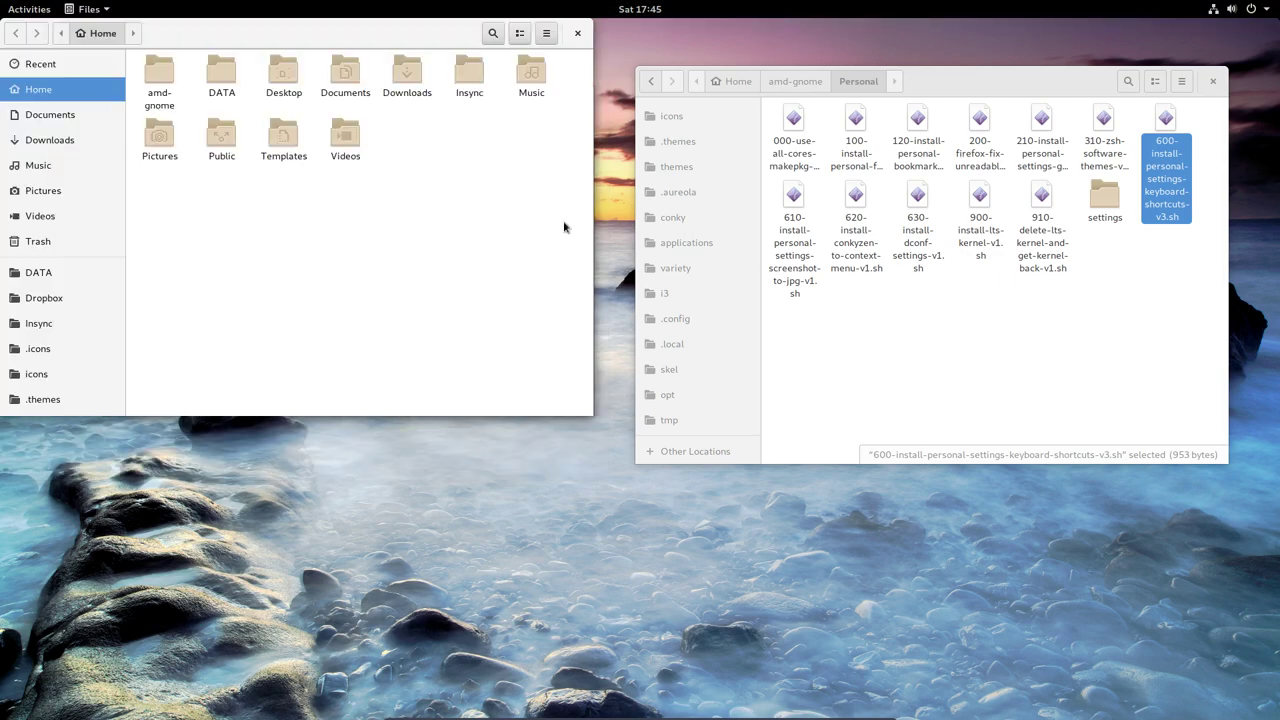
click(577, 34)
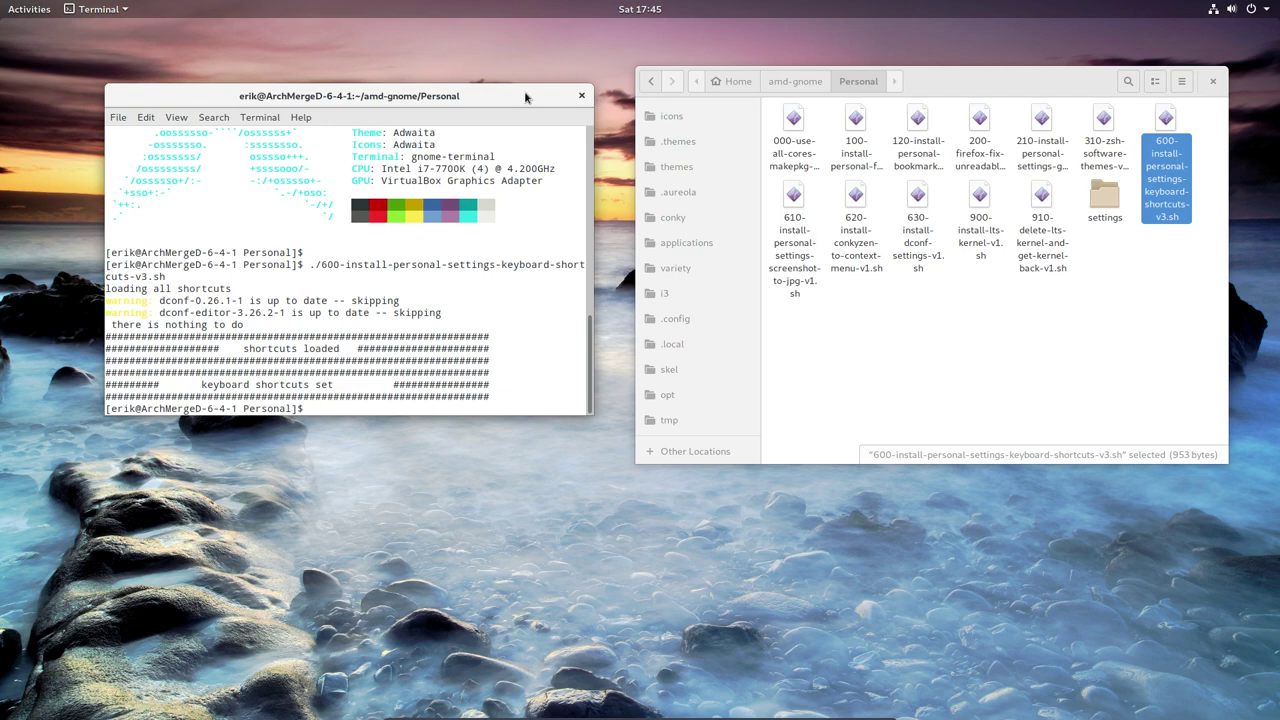
key(F1)
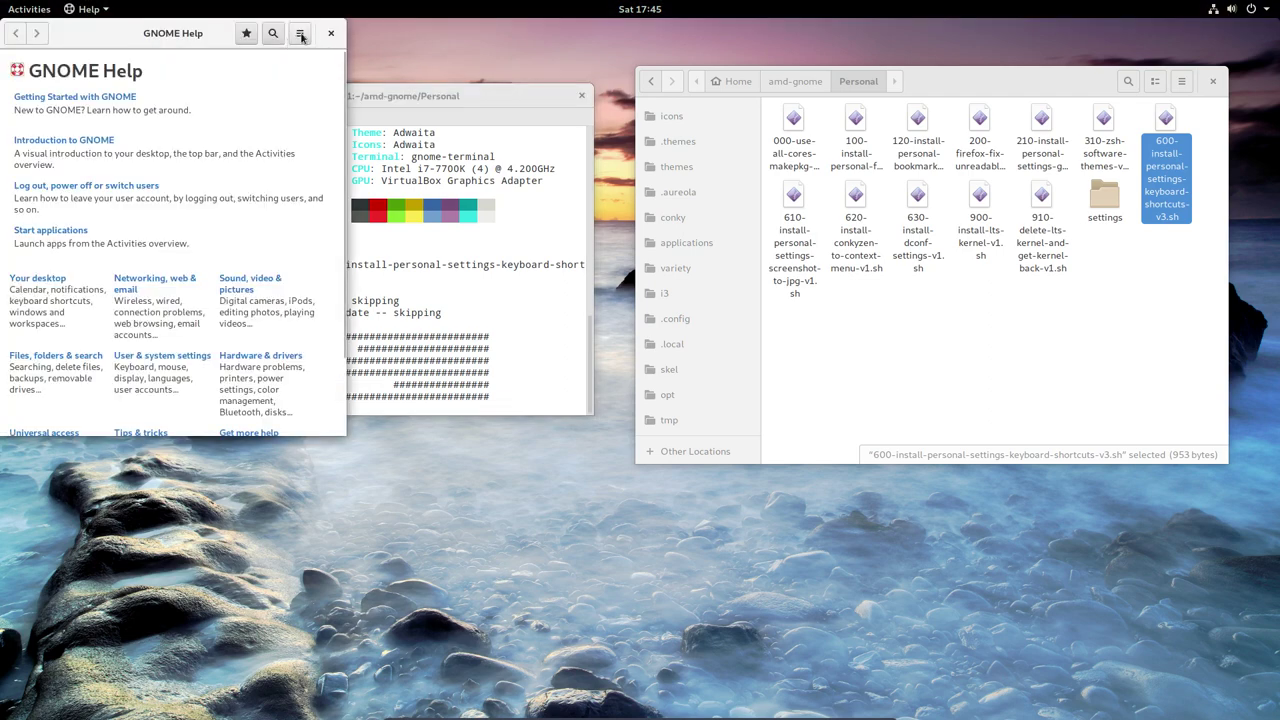
click(330, 35)
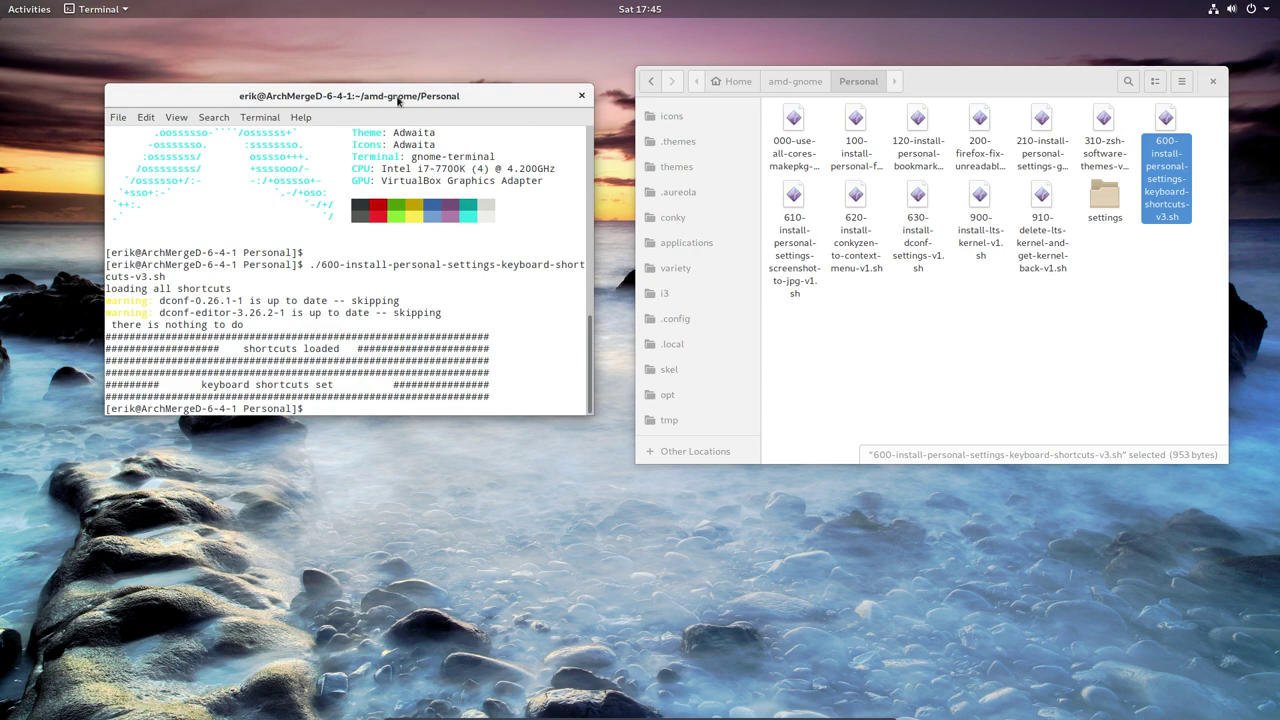
Launch Atom, bring its window to the front and turn off showing the Welcome Guide when opening Atom.
key(super+a)
key(super)
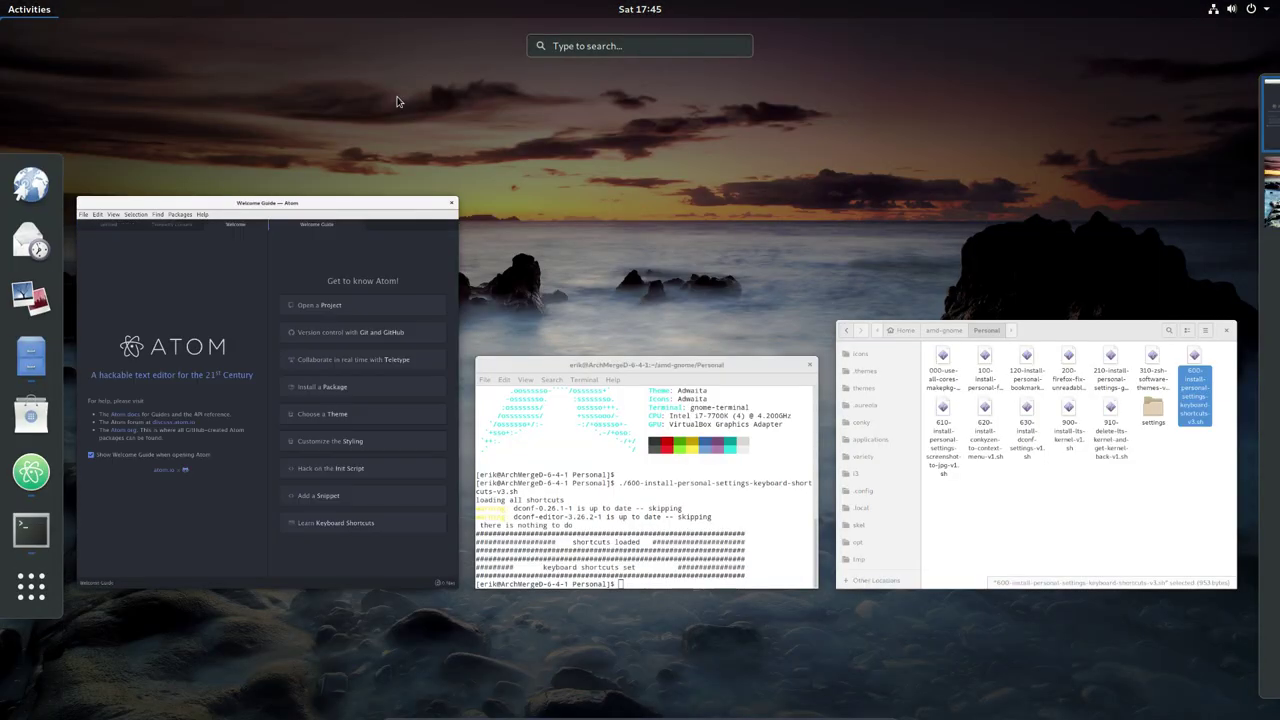
mouse_move(412, 222)
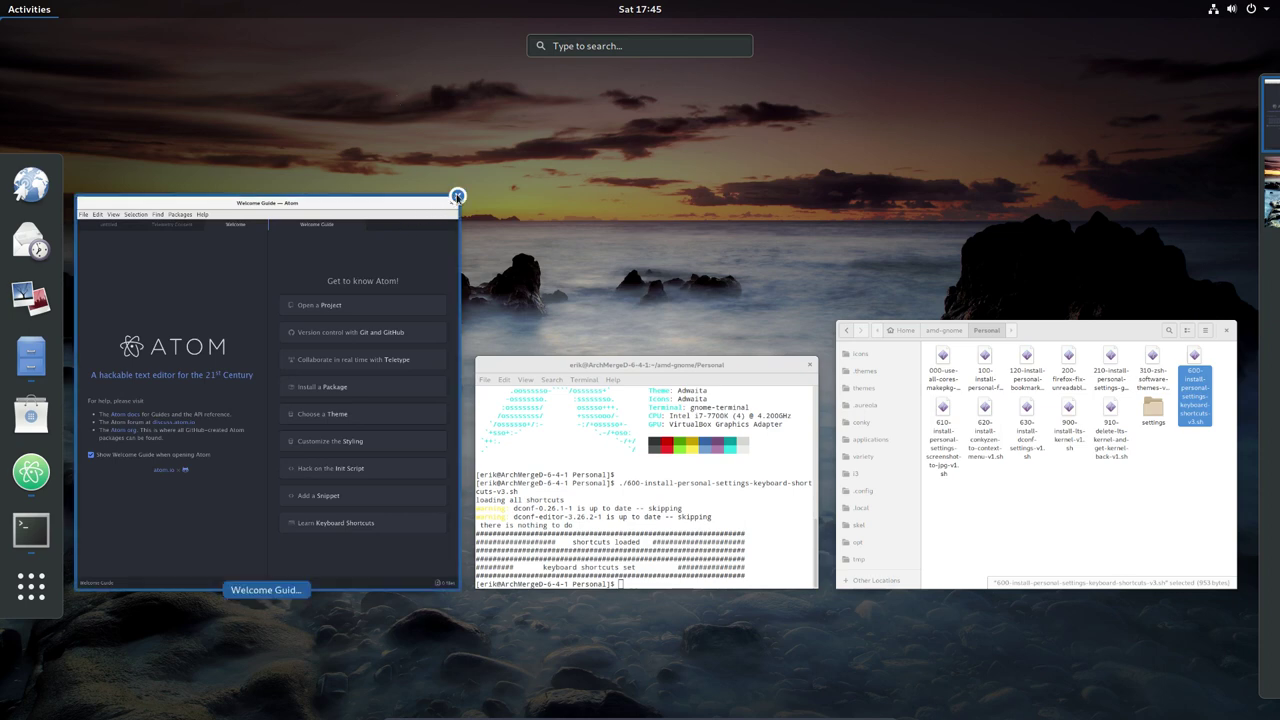
click(398, 208)
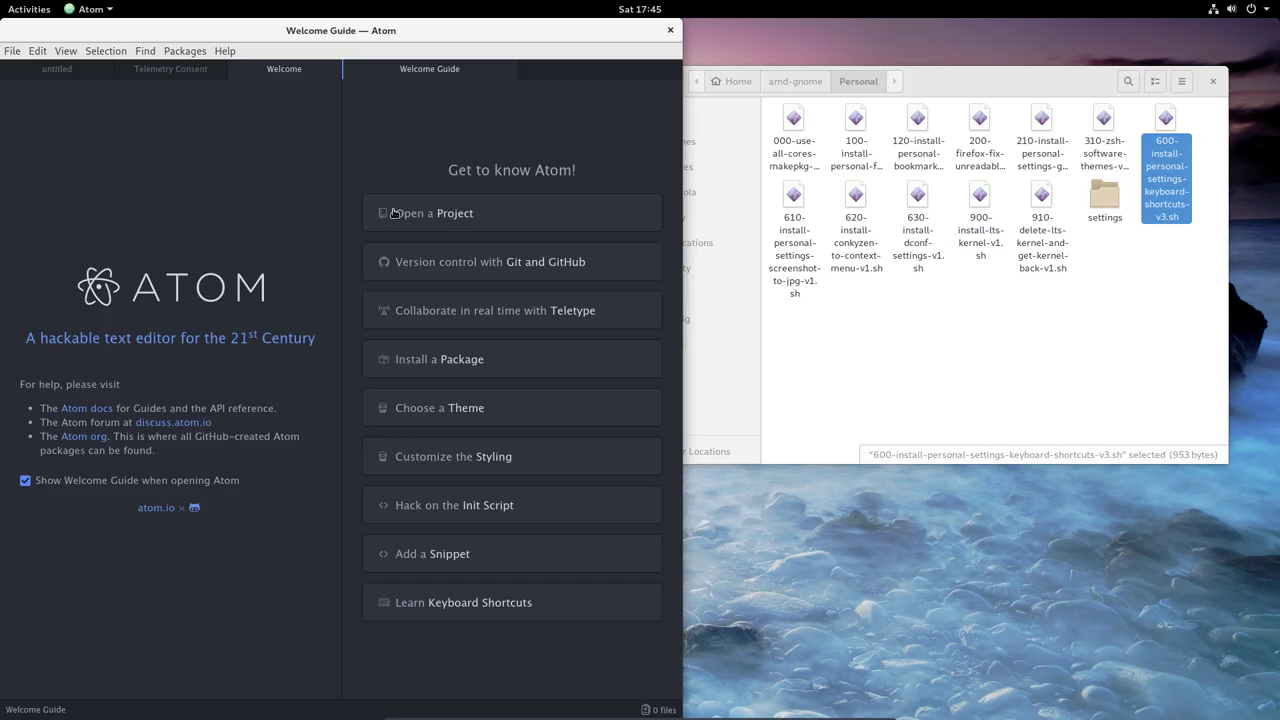
click(40, 482)
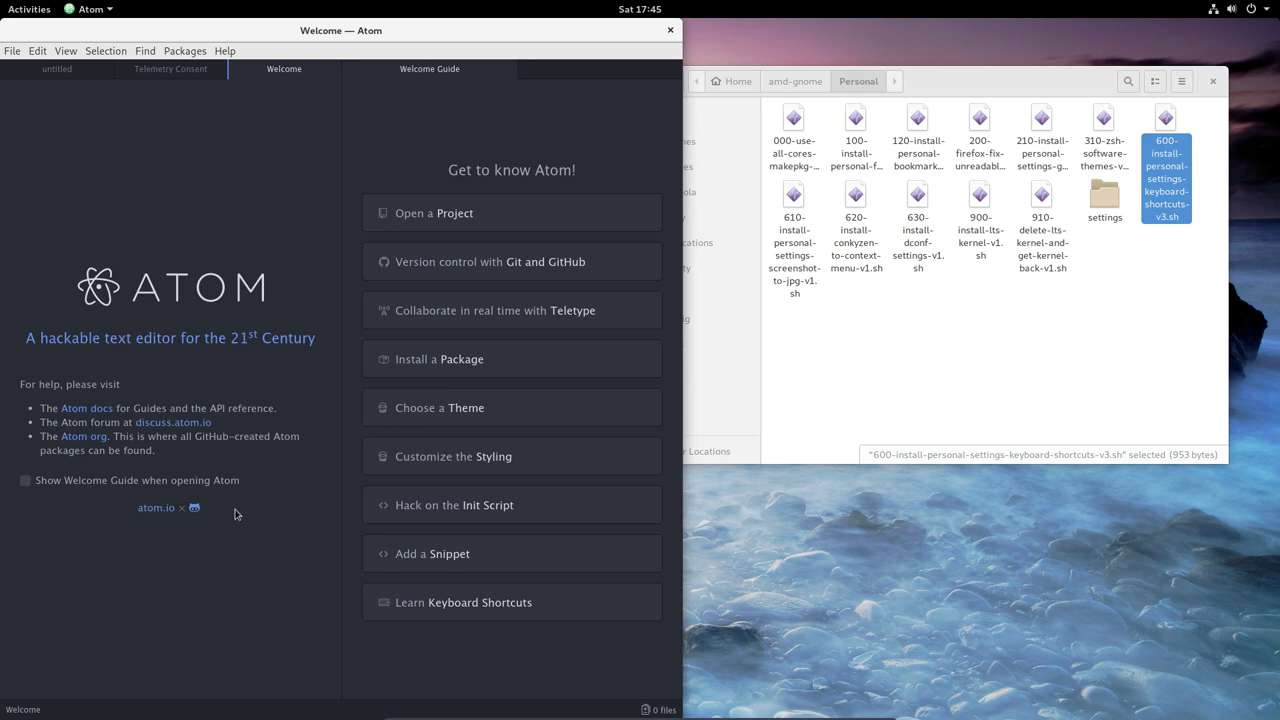
Close all remaining tabs in Atom, including untitled and Welcome Guide, and close the editor.
click(331, 72)
click(177, 474)
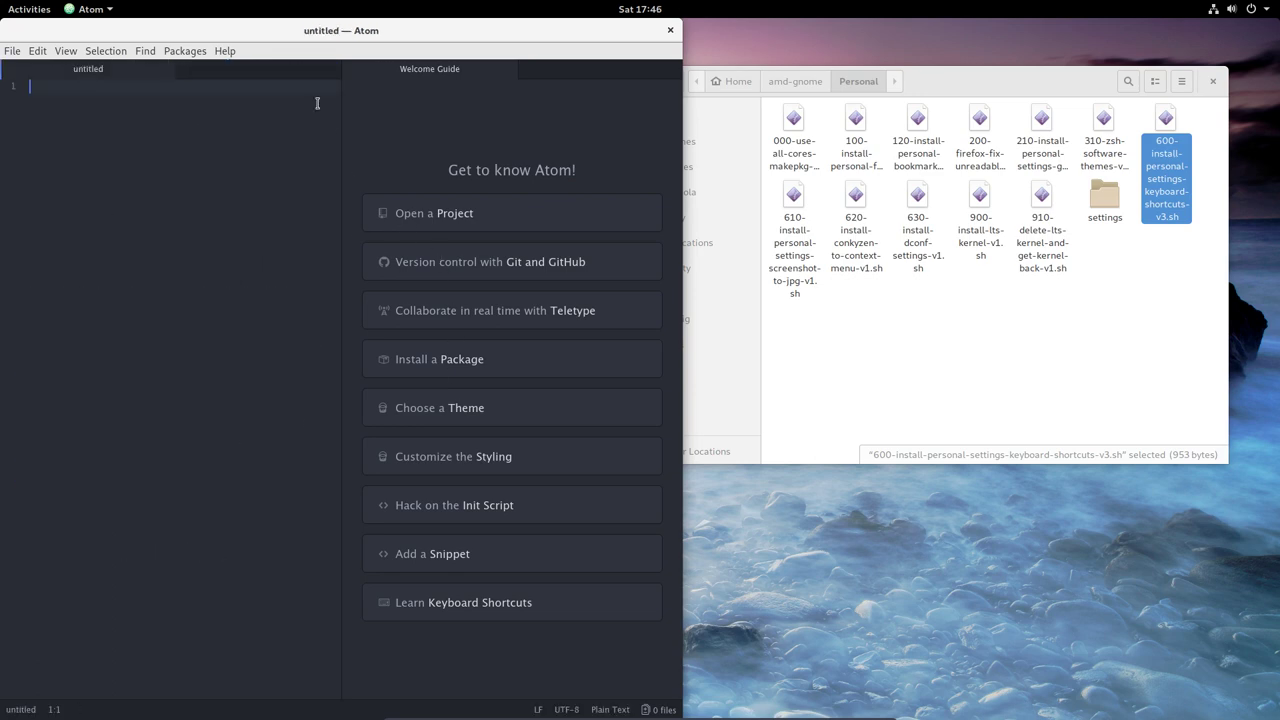
click(165, 69)
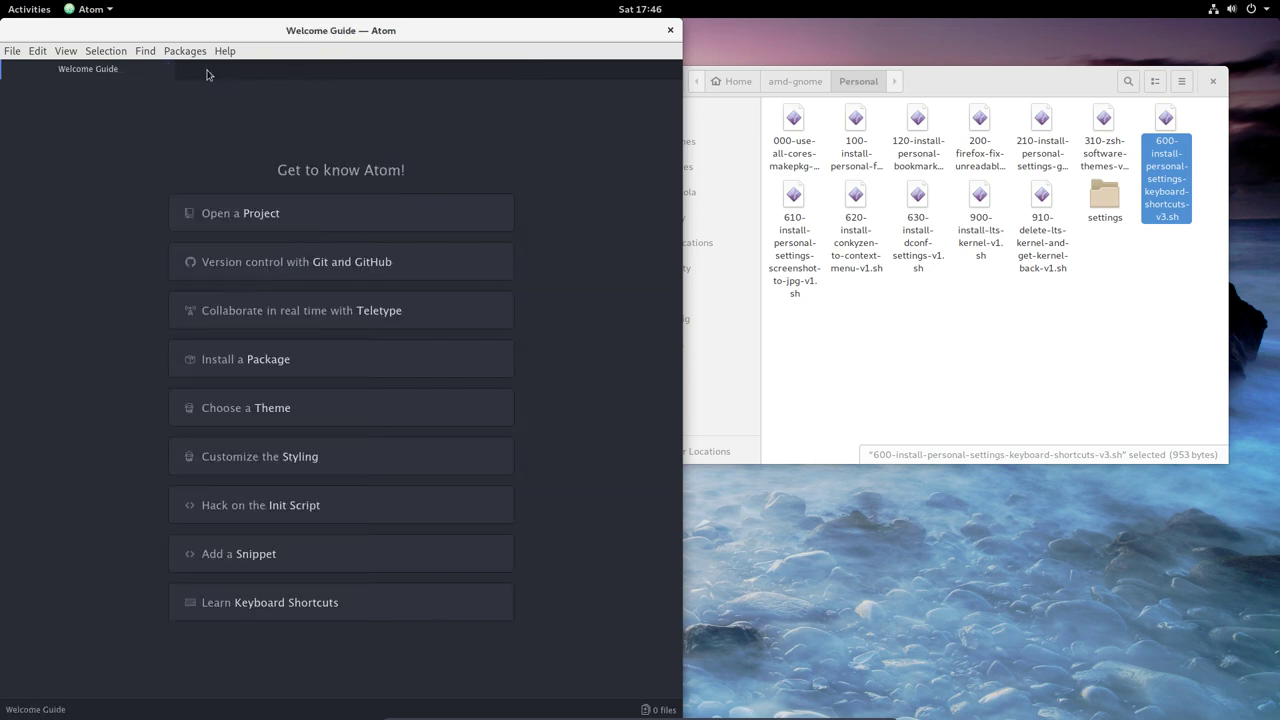
click(165, 69)
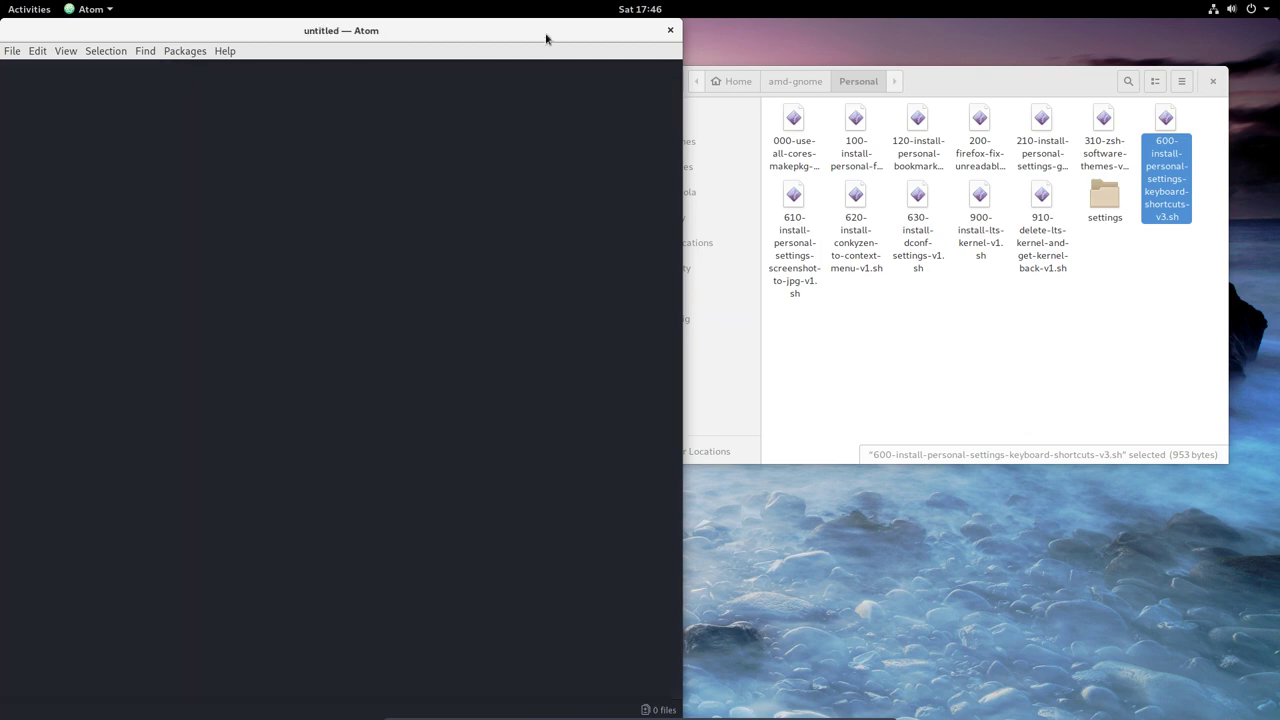
click(670, 30)
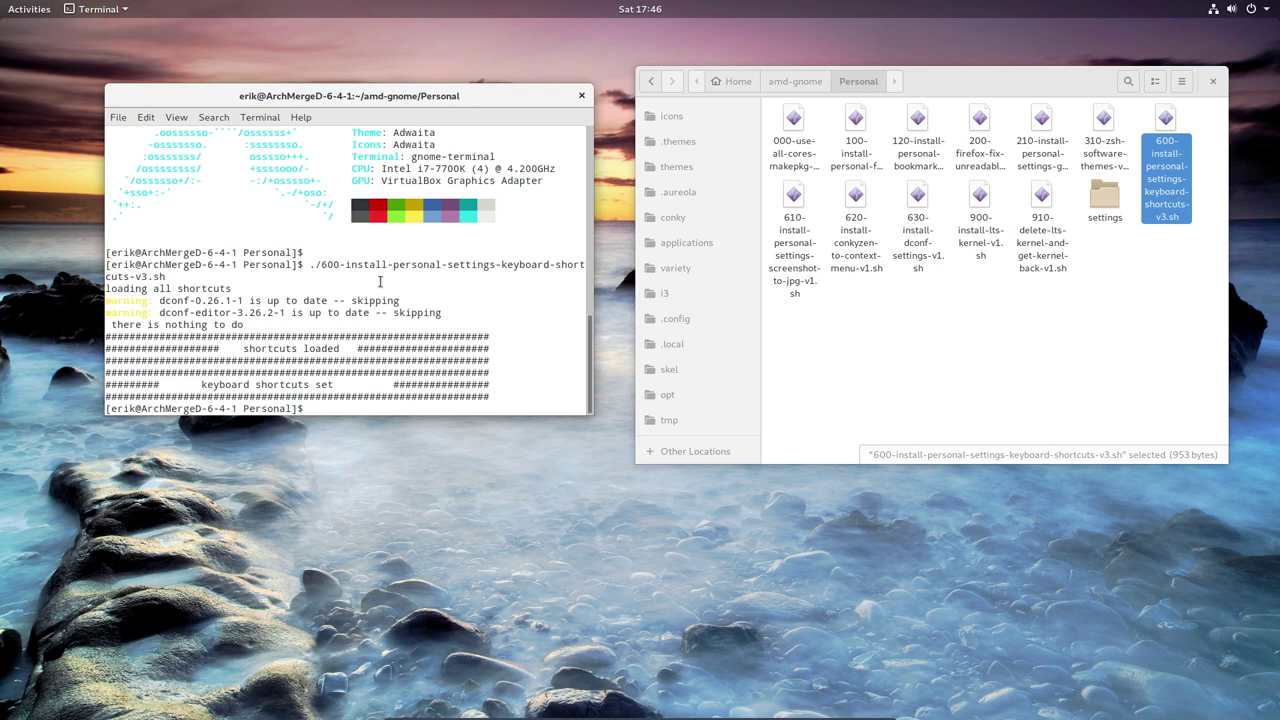
Run ./610-install-personal-settings-screenshot-to-jpg-v1.sh so that gnome-screenshot saves in jpg.
click(788, 262)
click(415, 351)
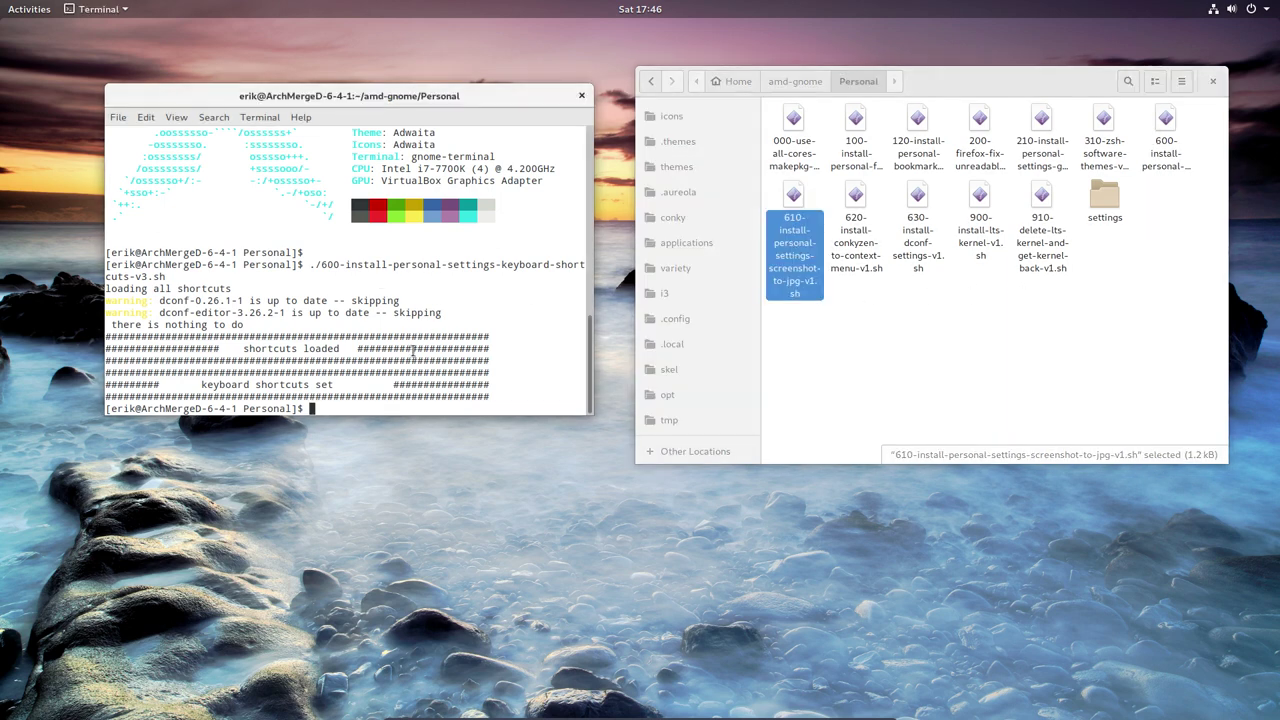
text(./61)
key(Tab)
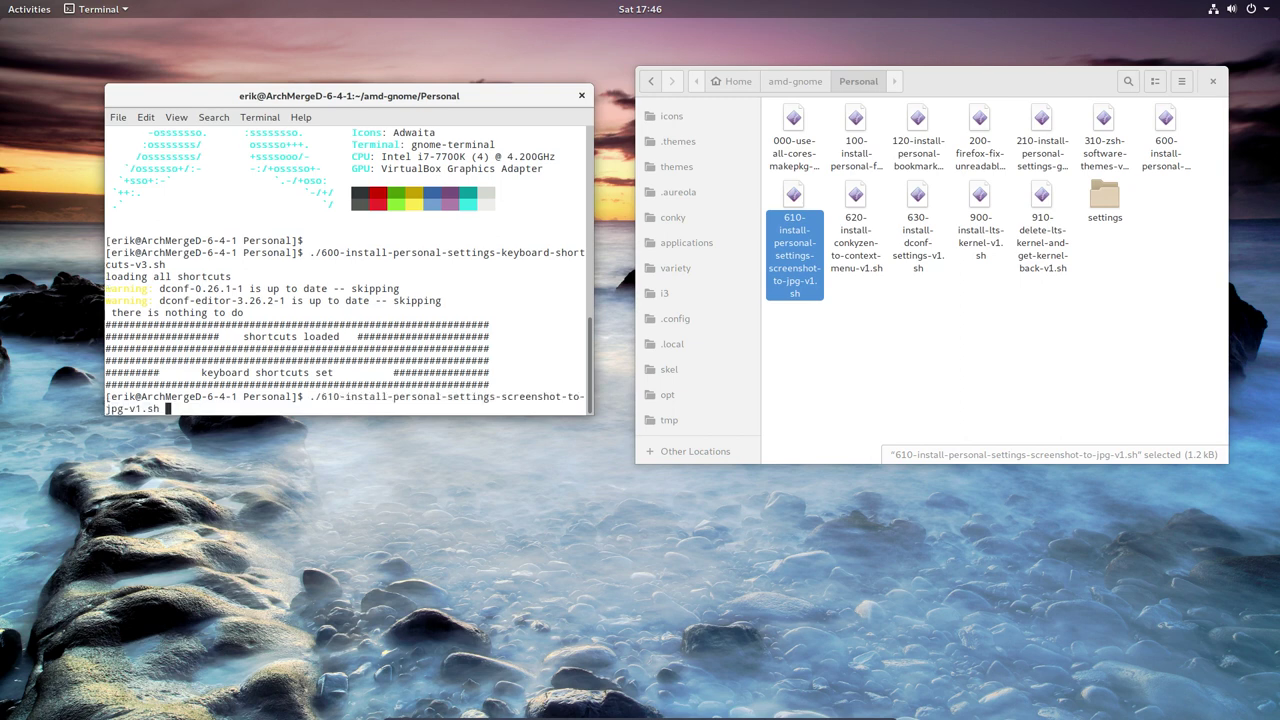
key(Return)
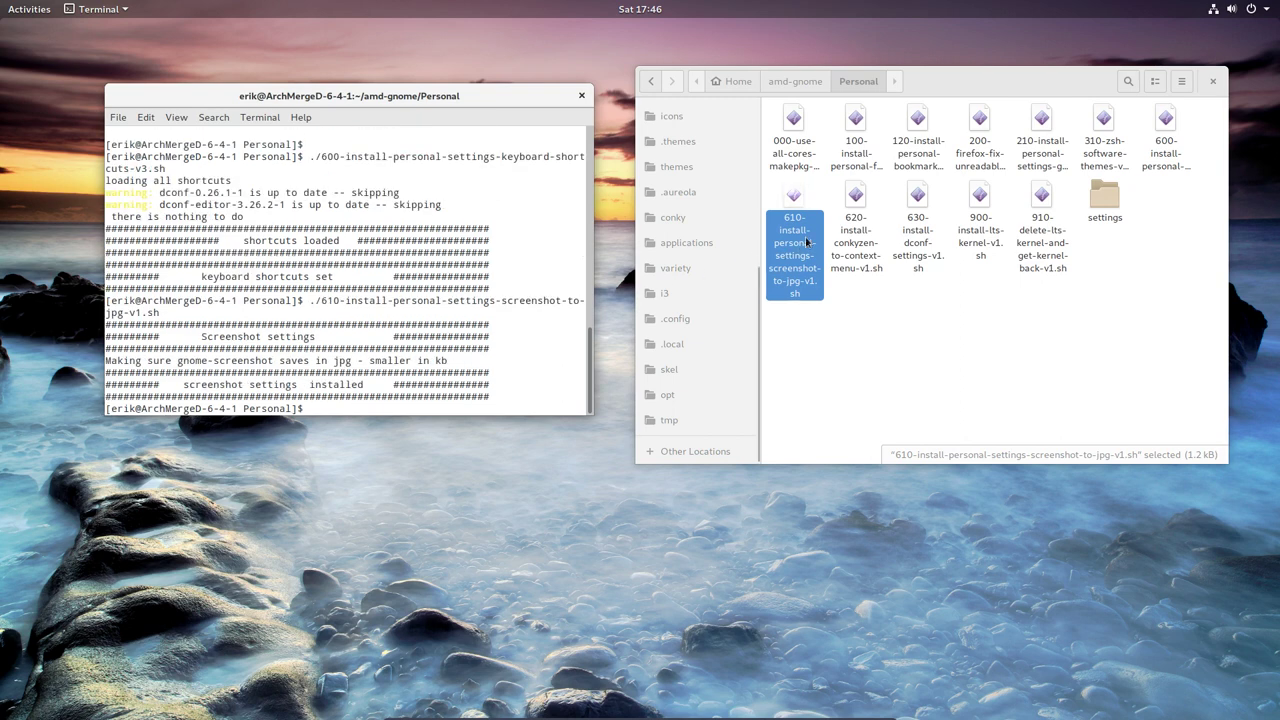
Run ./620-install-conkyzen-to-context-menu-v1.sh to add conkyzen to the context menu.
click(855, 202)
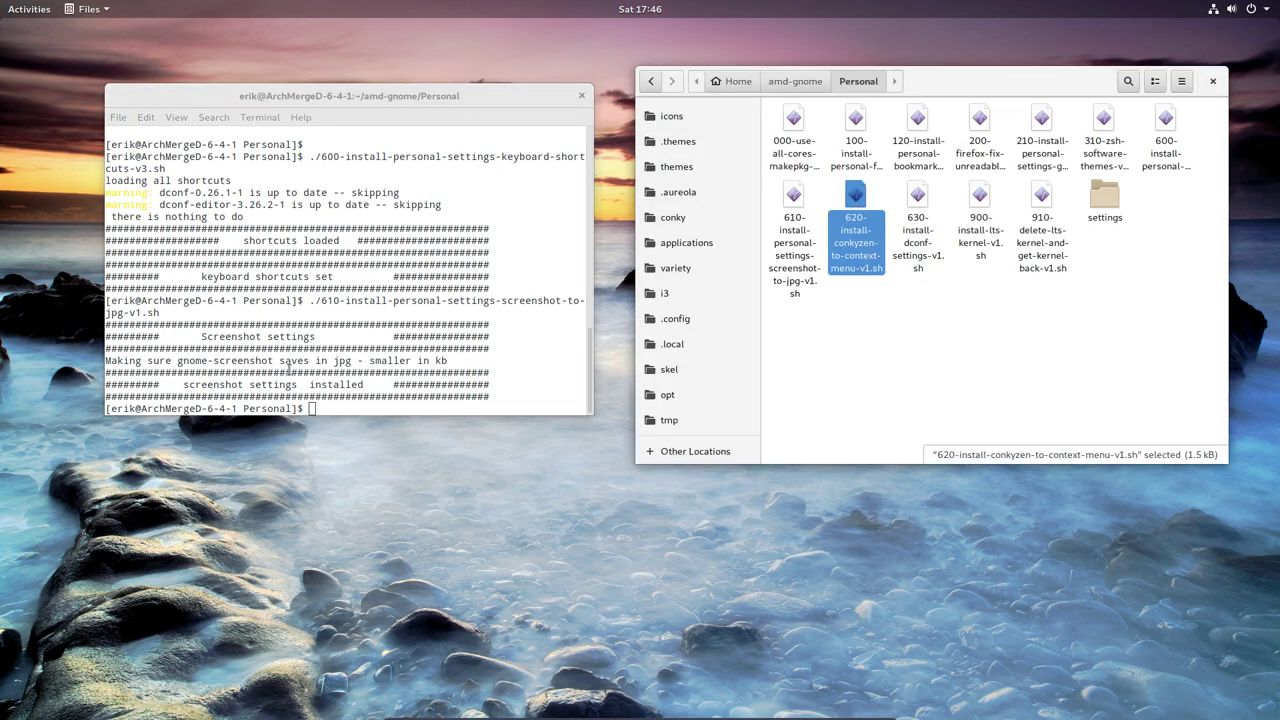
click(289, 367)
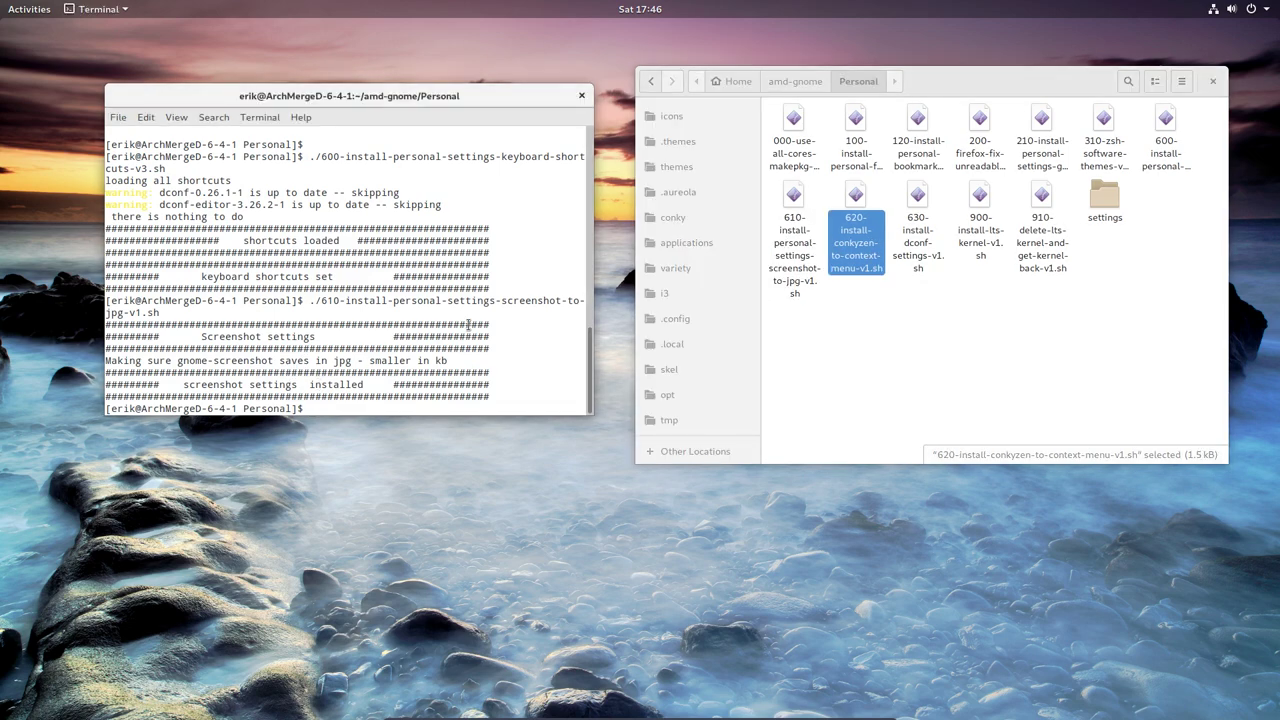
mouse_move(966, 81)
mouse_down()
mouse_move(954, 360)
mouse_move(962, 82)
mouse_up()
click(404, 323)
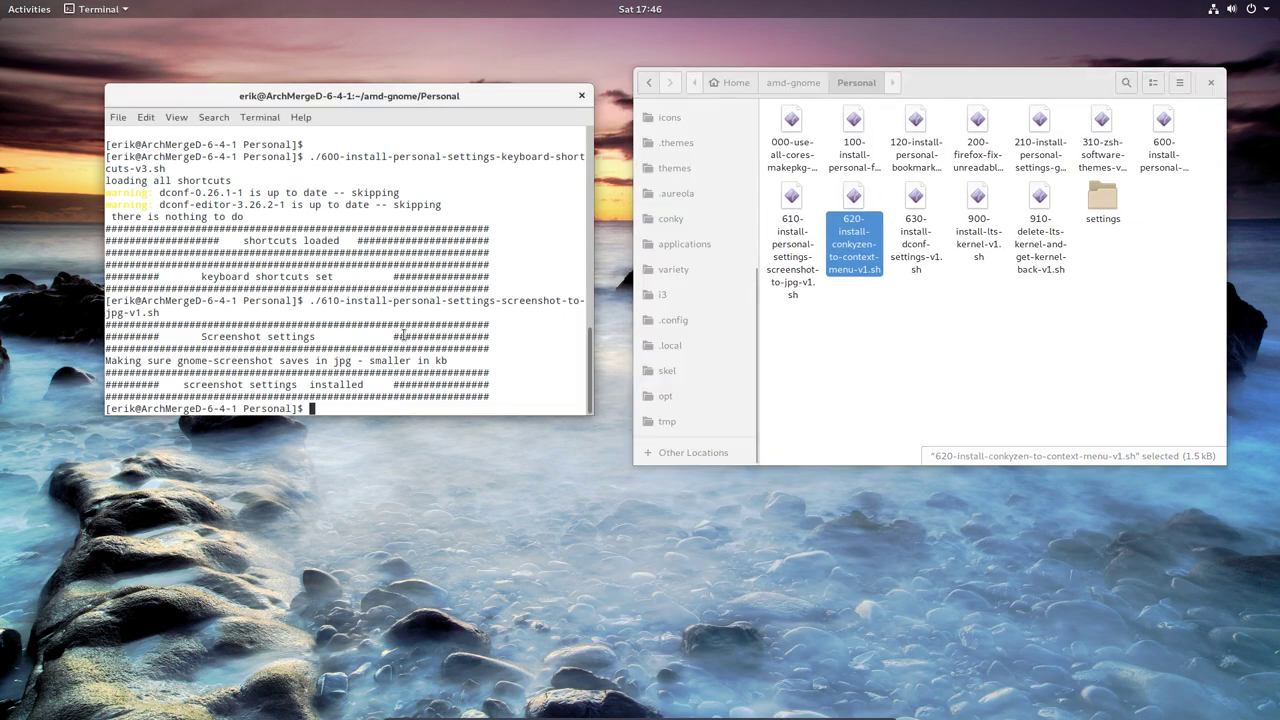
text(./620)
key(Tab)
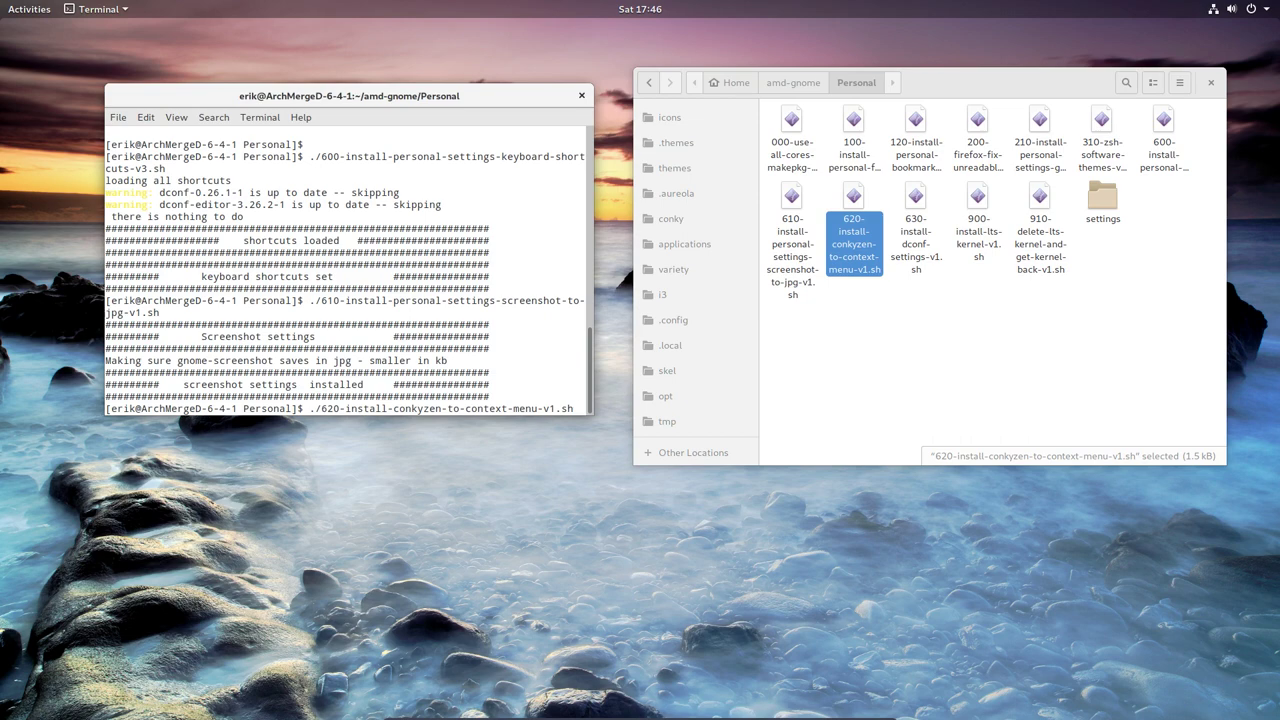
key(Return)
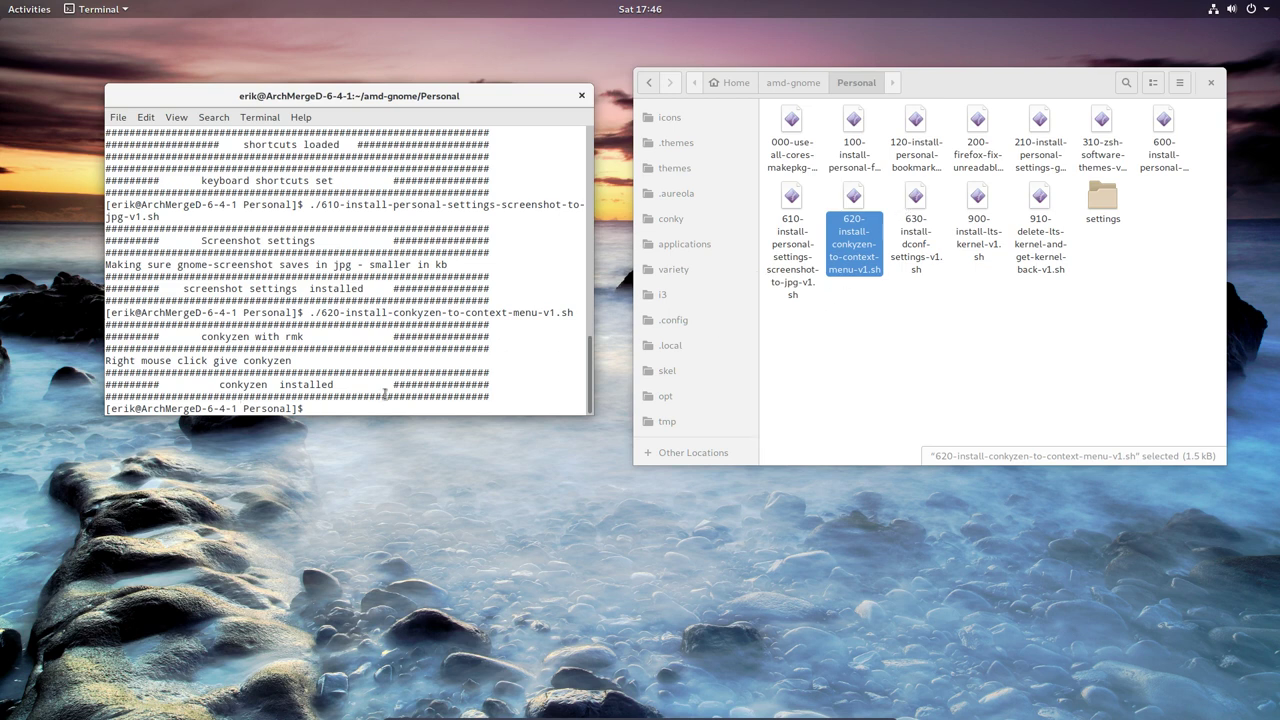
Run ./630-install-dconf-settings-v1.sh in the terminal to copy the dconf settings.
text(./62)
text(30)
key(Tab)
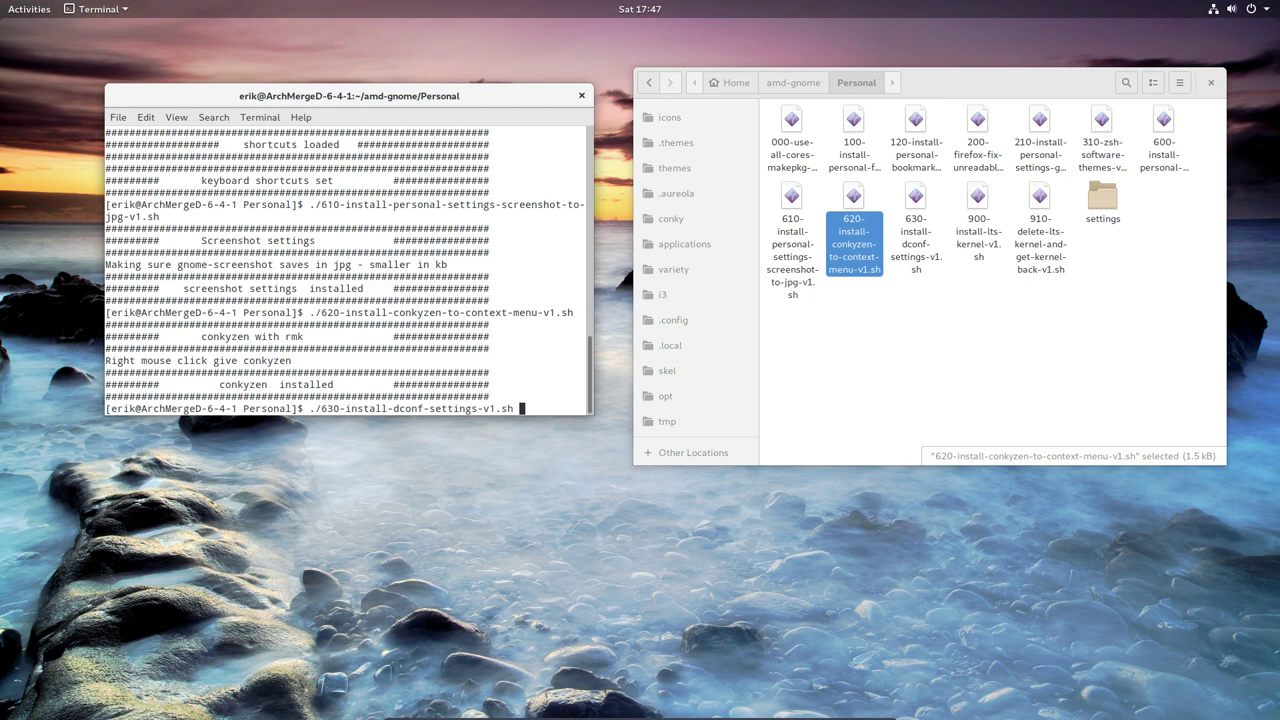
key(Return)
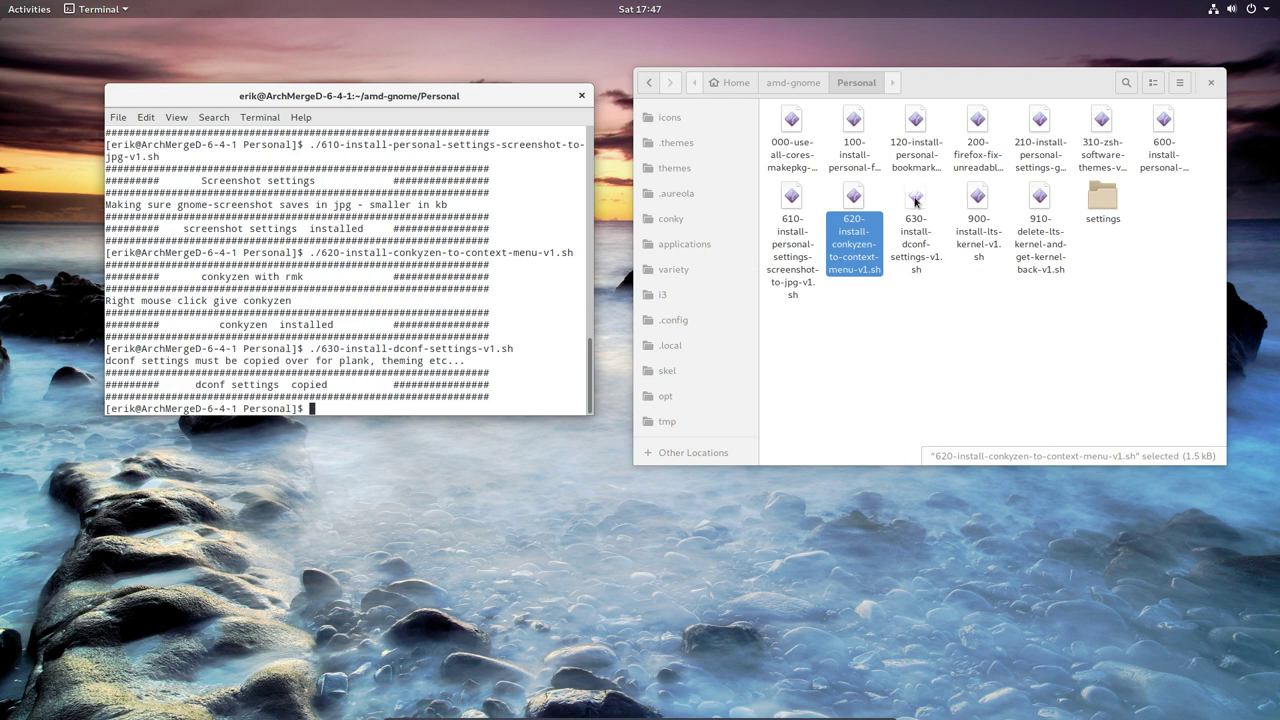
Select 900-install-lts-kernel-v1.sh and 910-delete-lts-kernel-and-get-kernel-back-v1.sh together to point them out, and clear the selection.
click(975, 200)
drag(952, 308, 1068, 136)
click(982, 270)
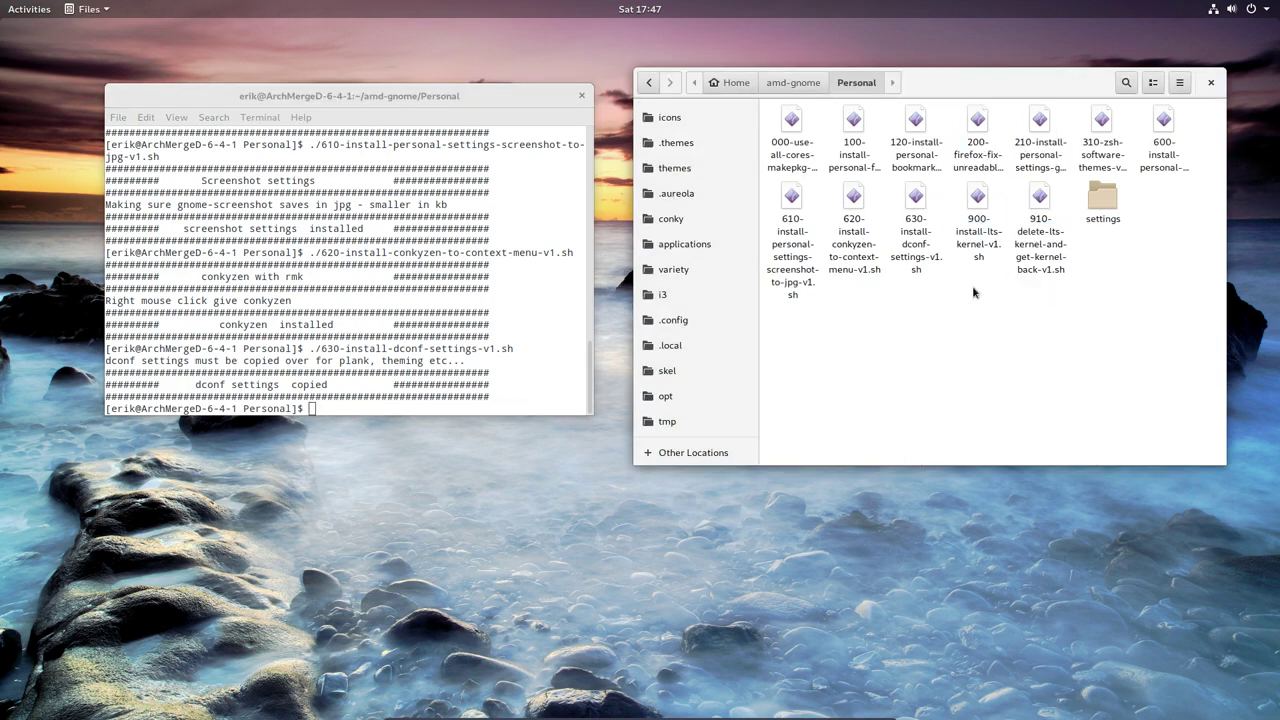
drag(976, 292, 1048, 210)
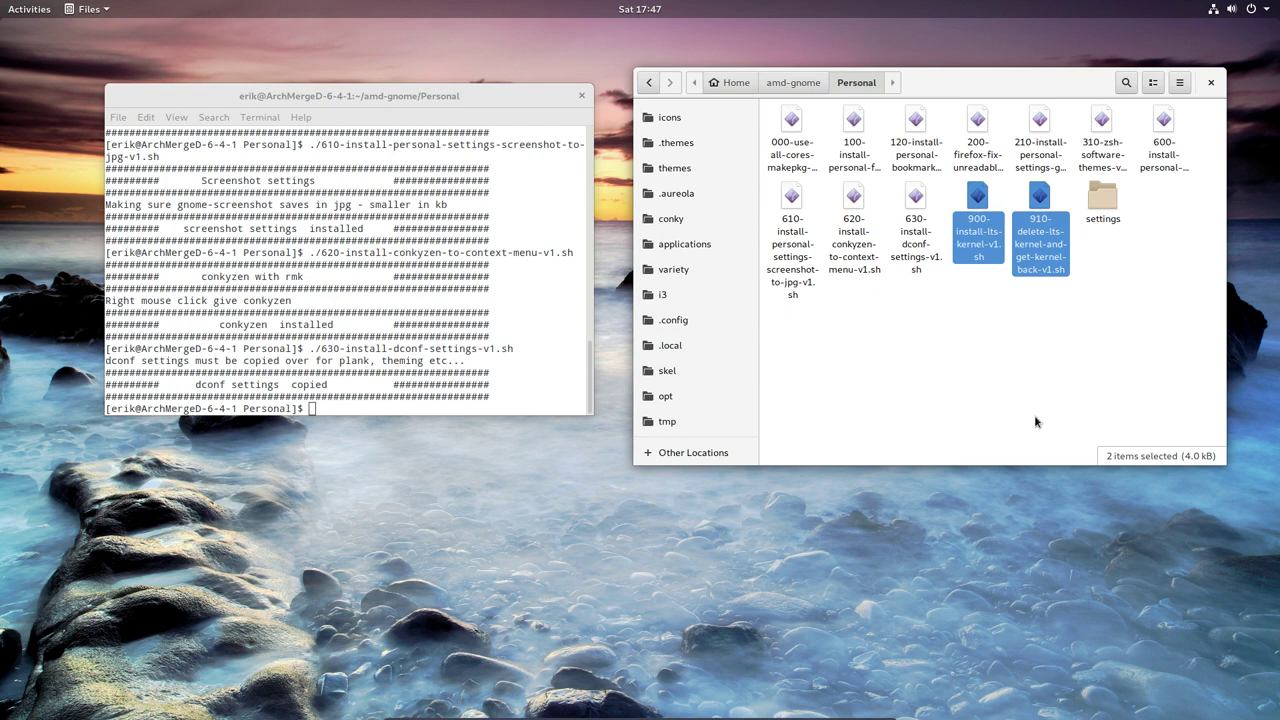
click(1035, 421)
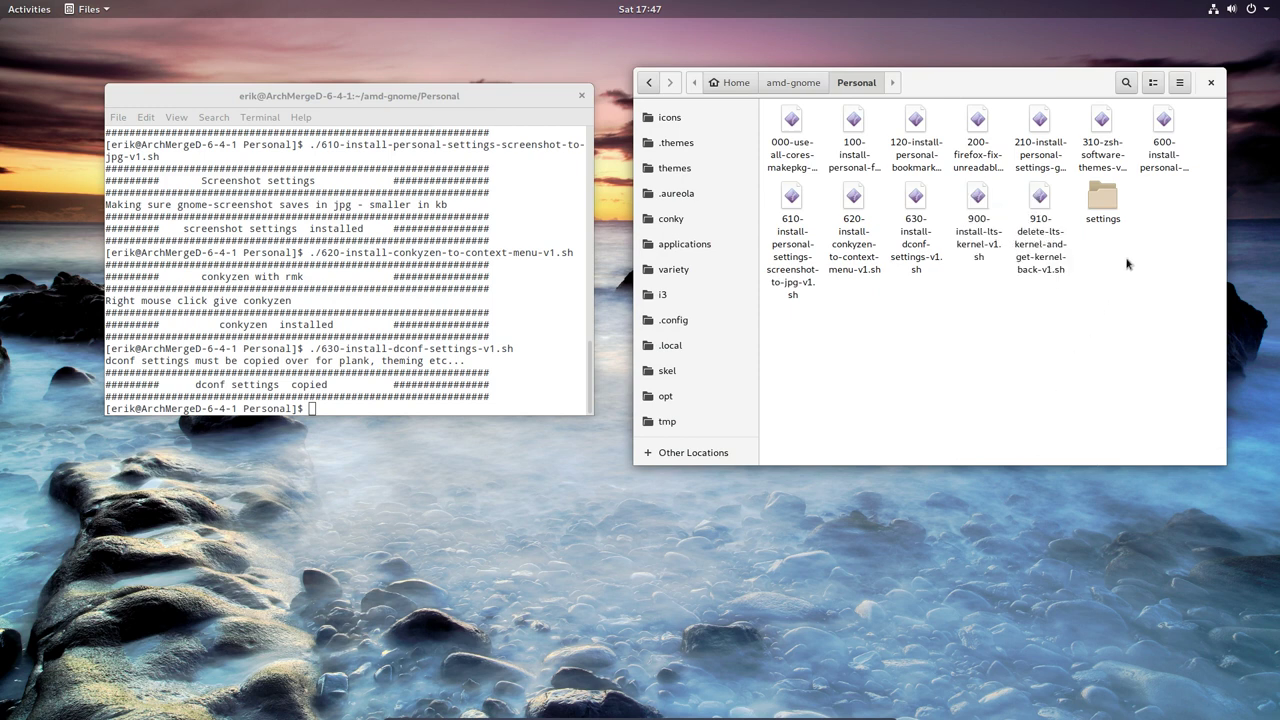
Open the settings folder and look over its subfolders from bookmarks to keyboard-shortcuts.
double_click(1110, 208)
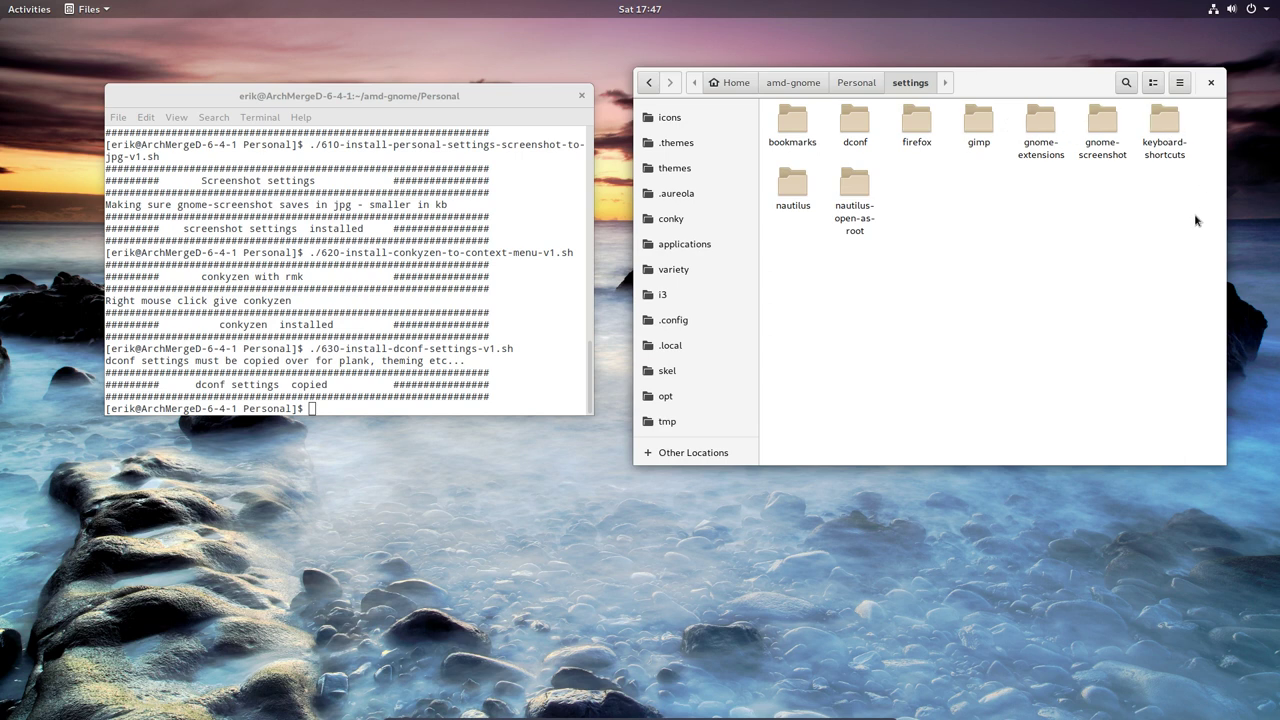
click(1040, 125)
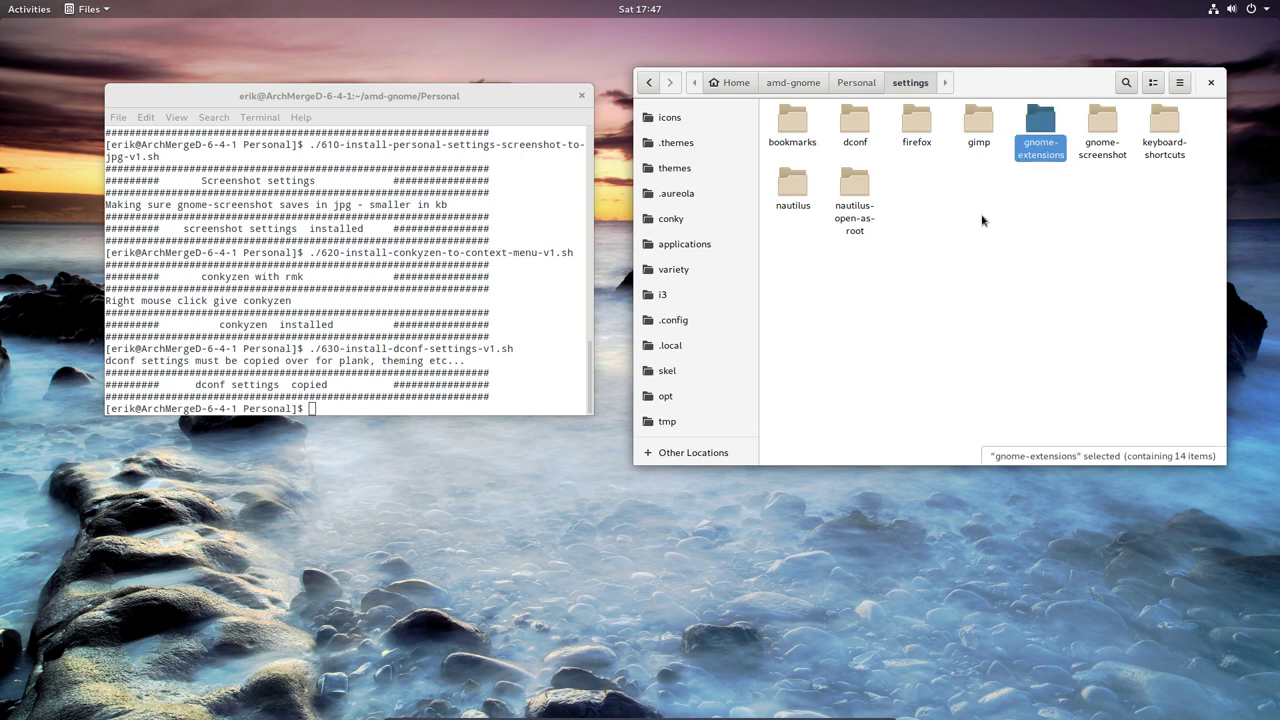
click(785, 126)
click(855, 124)
click(916, 125)
click(978, 125)
click(1040, 125)
click(1104, 125)
click(1163, 122)
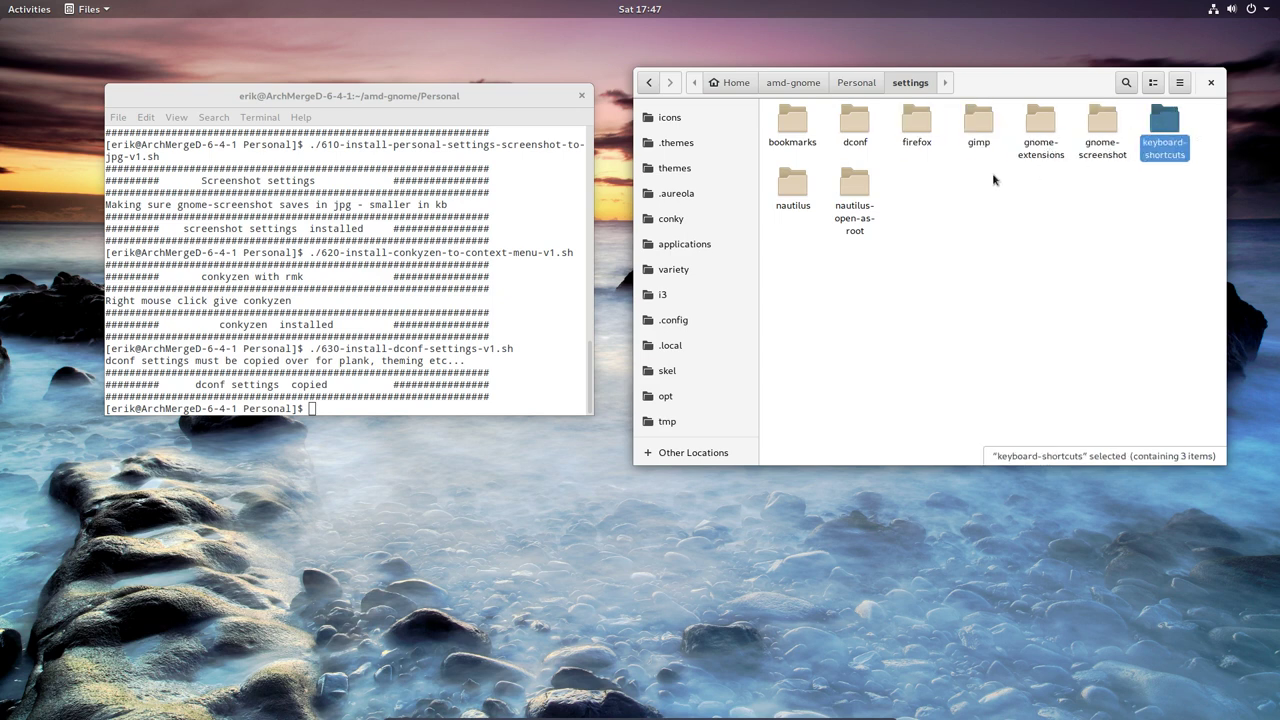
Look inside the nautilus and nautilus-open-as-root settings folders, and check which commands the latter folder's context menu offers.
double_click(803, 188)
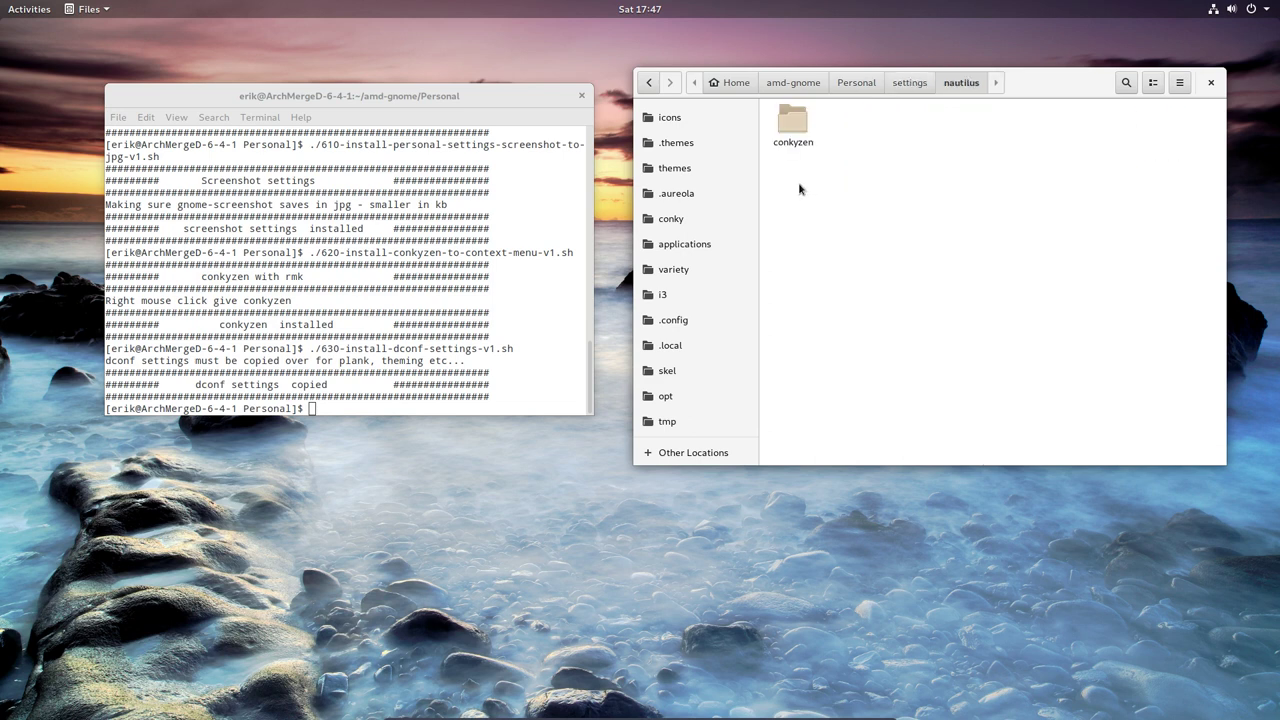
click(649, 83)
click(855, 186)
double_click(855, 187)
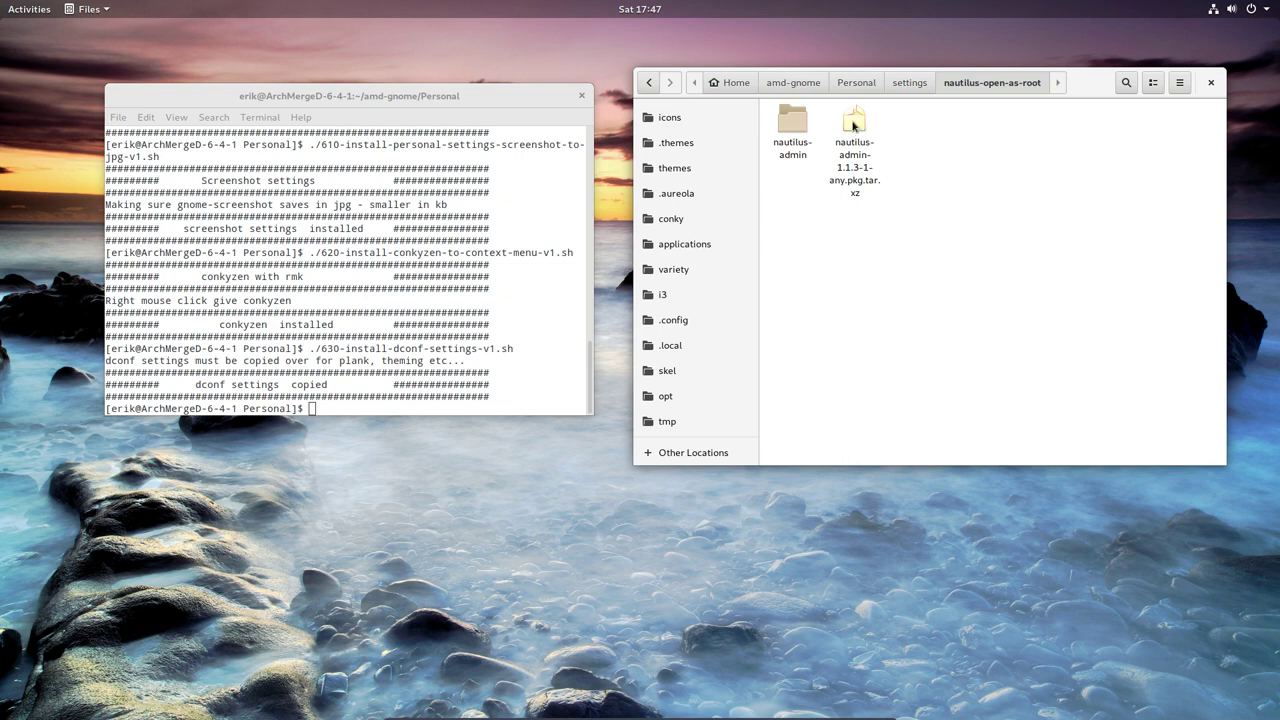
right_click(827, 304)
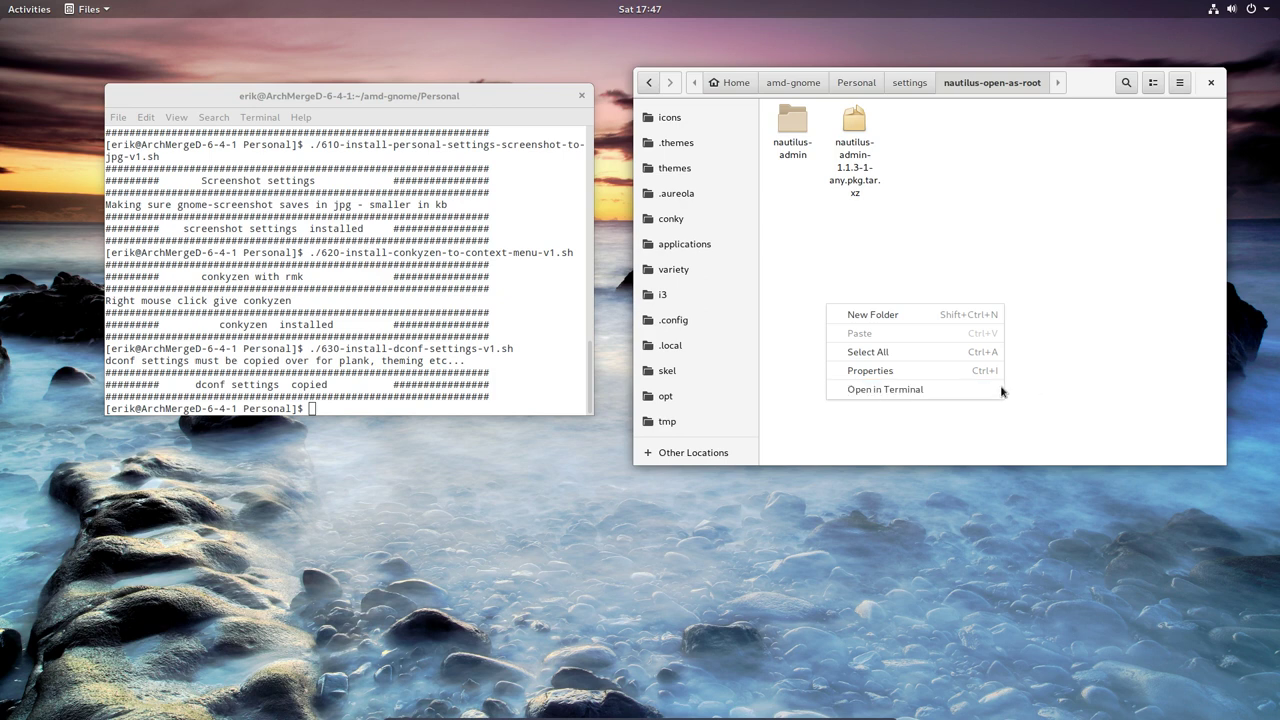
click(866, 277)
Install the nautilus-admin-1.1.3-1-any.pkg.tar.xz package, authenticating with the administrator password, and close the progress window.
click(851, 134)
double_click(851, 134)
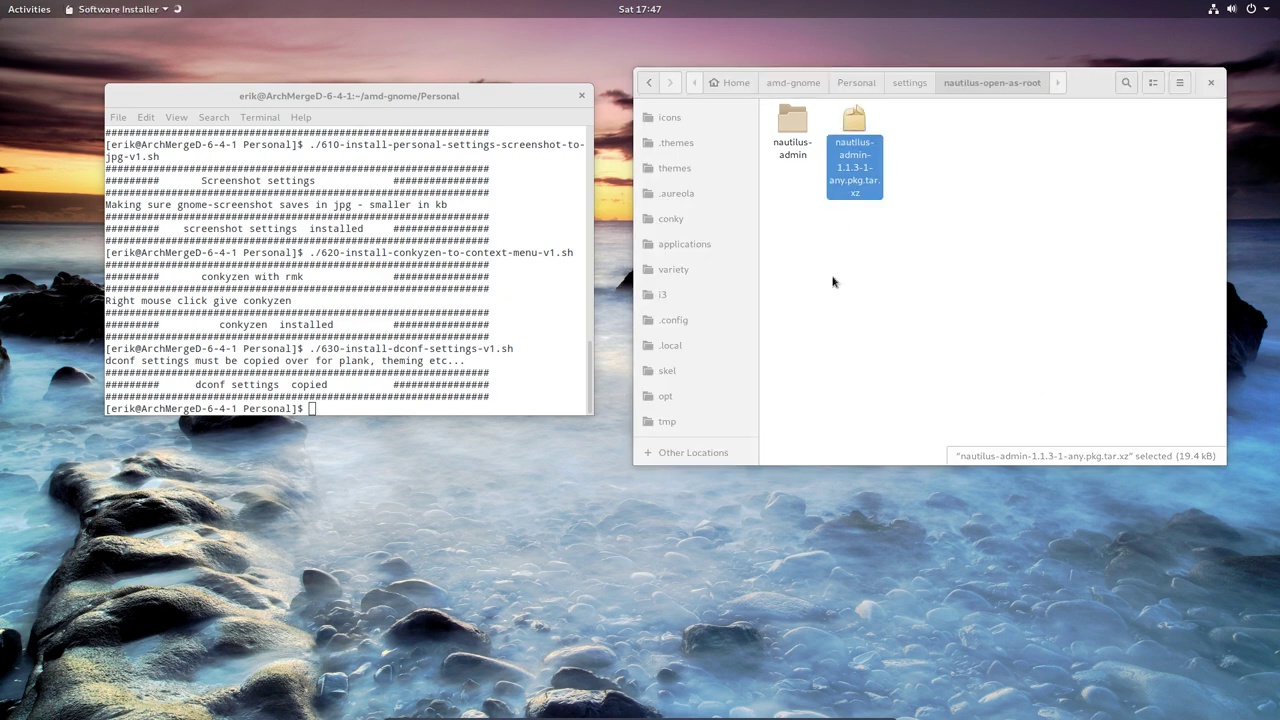
click(808, 294)
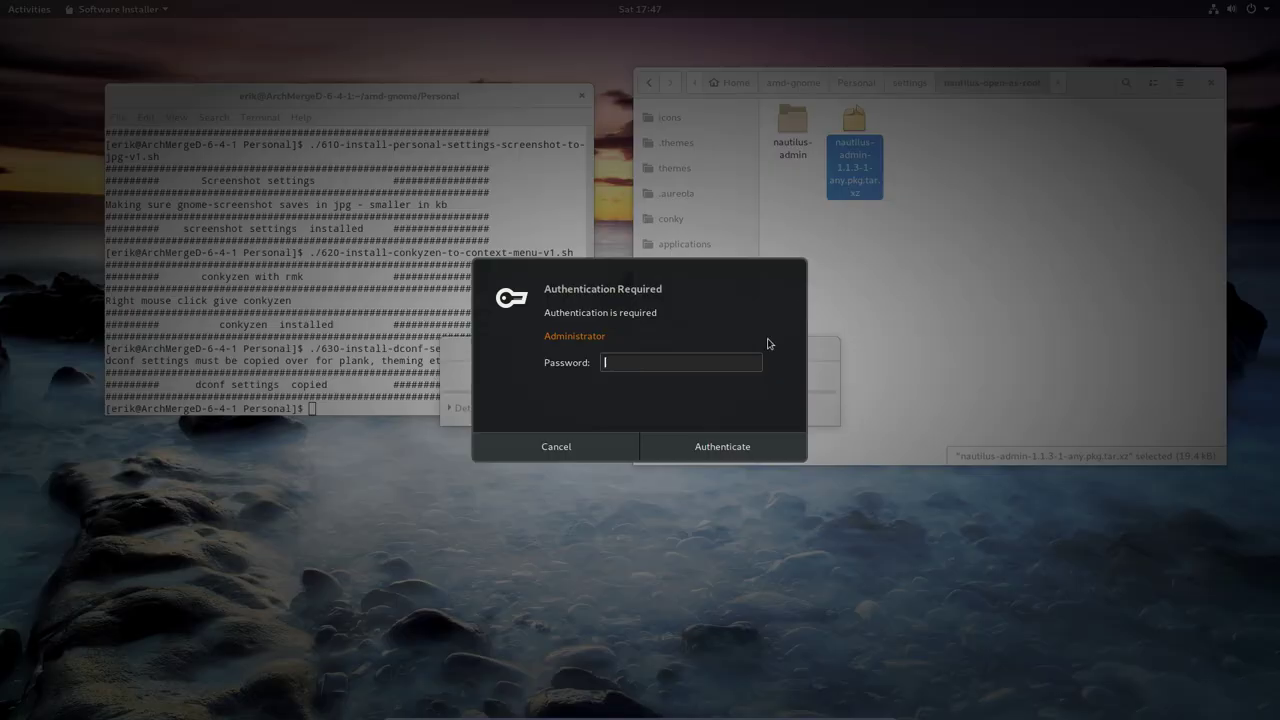
key(Return)
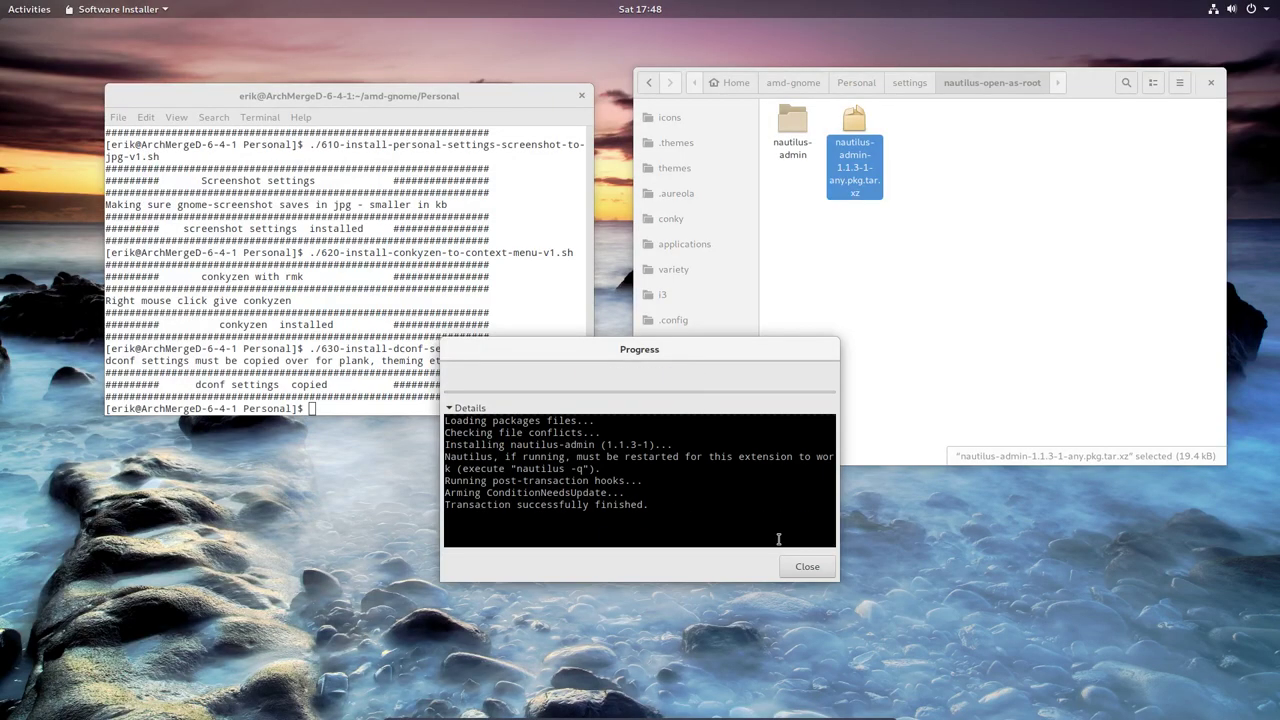
click(807, 566)
Check the context menu of the nautilus-open-as-root folder again for new entries and dismiss it.
click(876, 302)
right_click(874, 277)
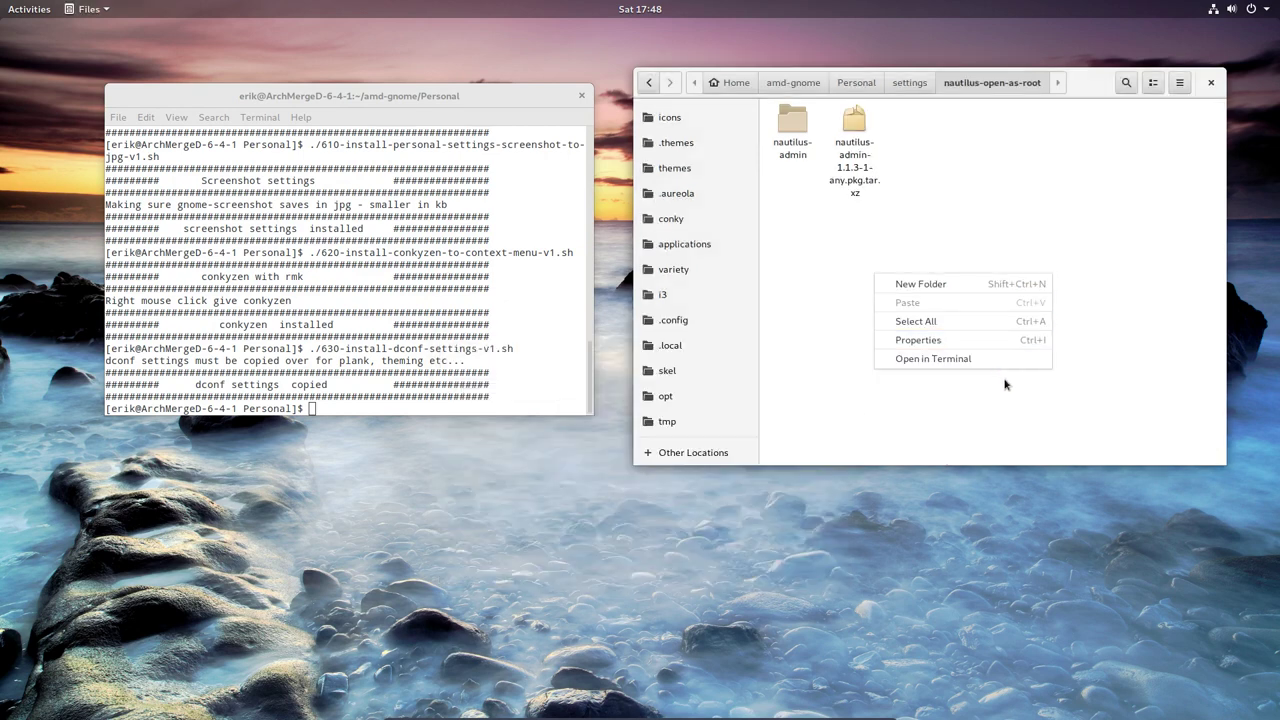
click(926, 438)
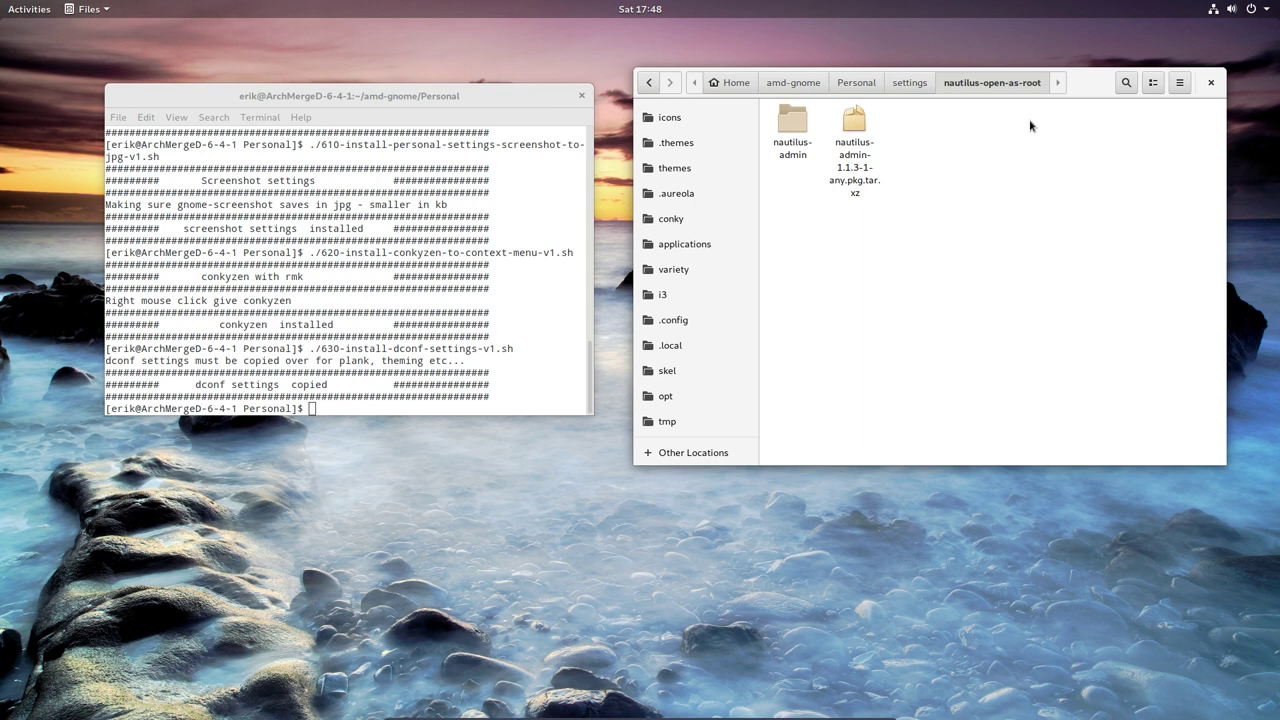
Go back through Personal and settings to nautilus-open-as-root, look inside nautilus-admin, and point out the package file beside it.
click(856, 84)
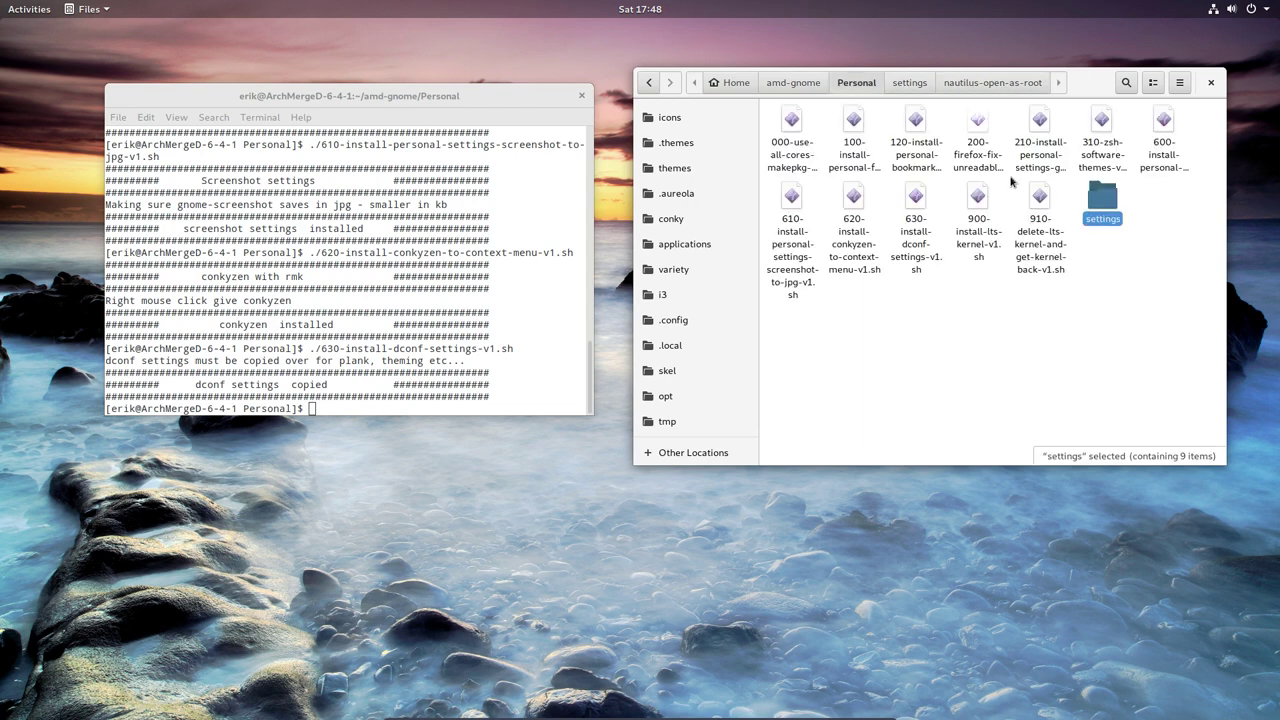
double_click(1097, 196)
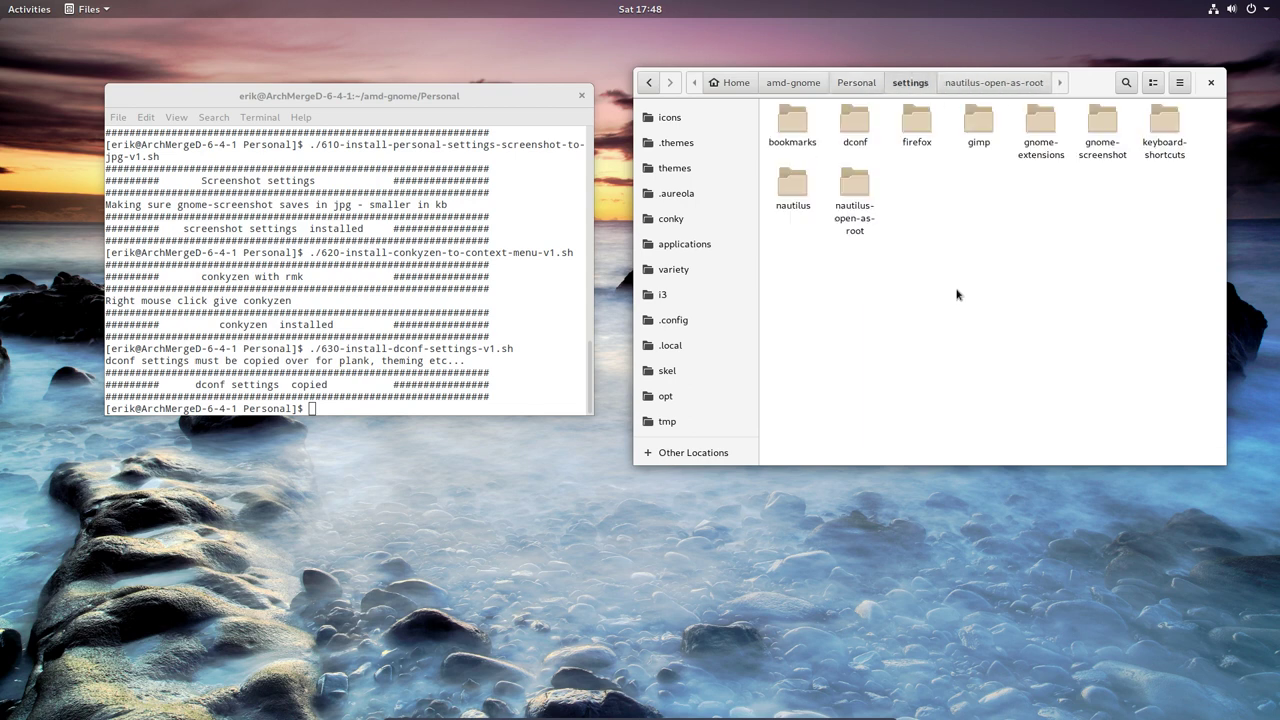
double_click(855, 190)
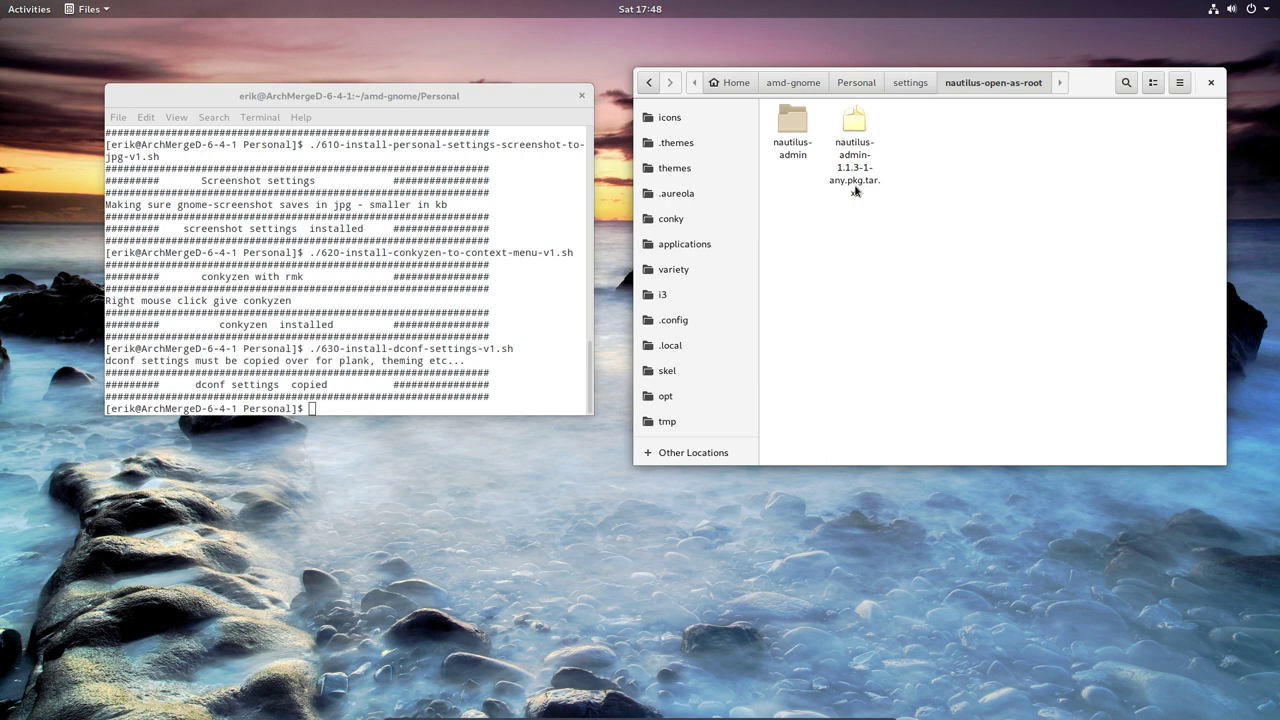
double_click(796, 128)
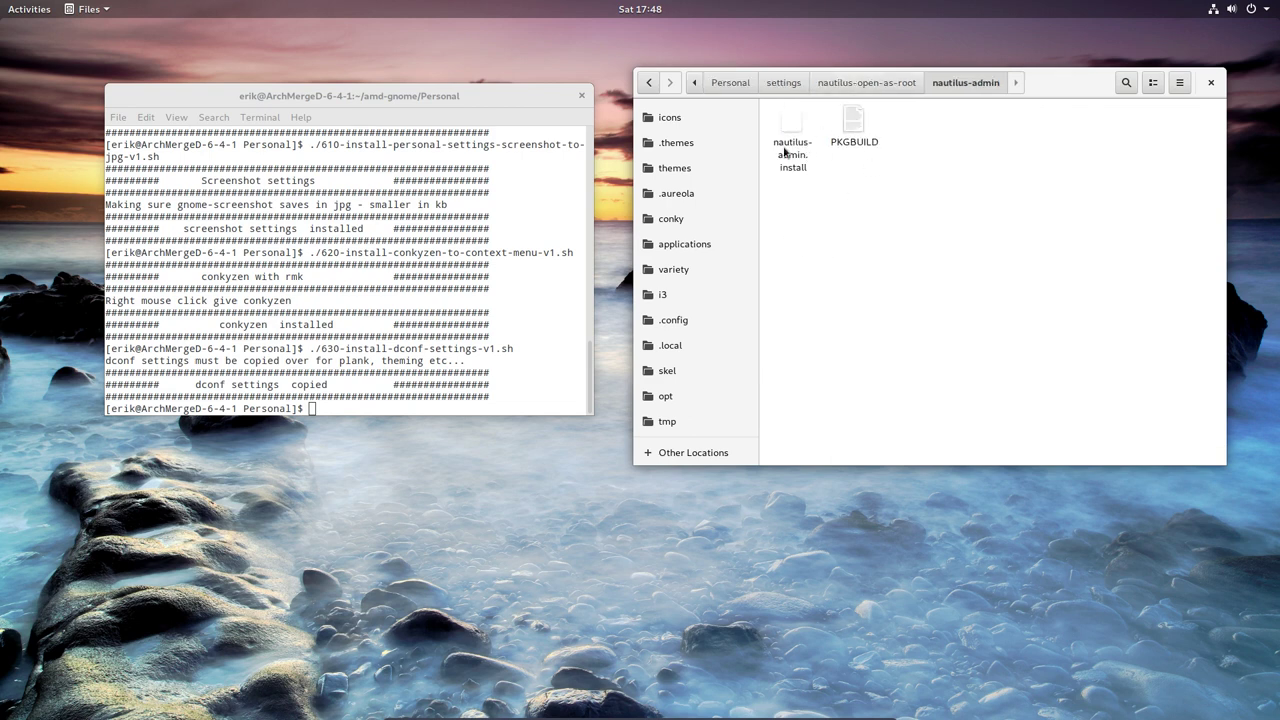
click(871, 84)
click(864, 198)
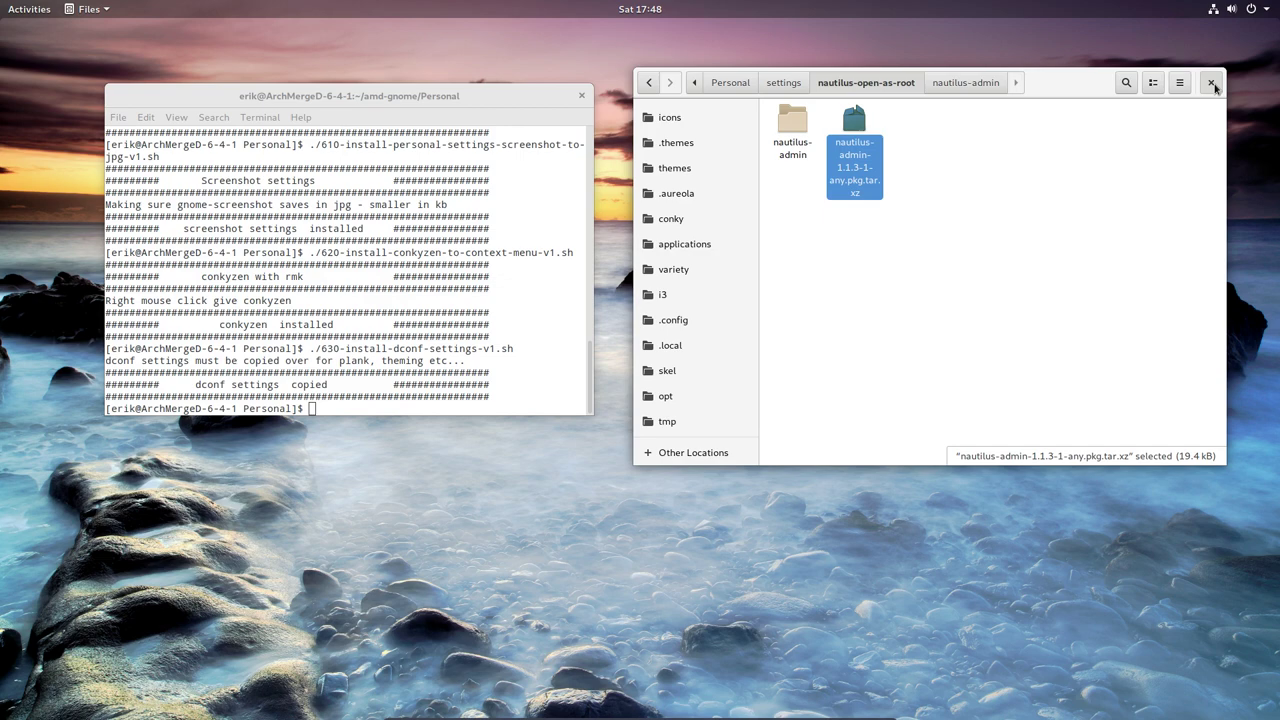
Close the file manager and terminal windows and log out of the current user session.
click(1211, 84)
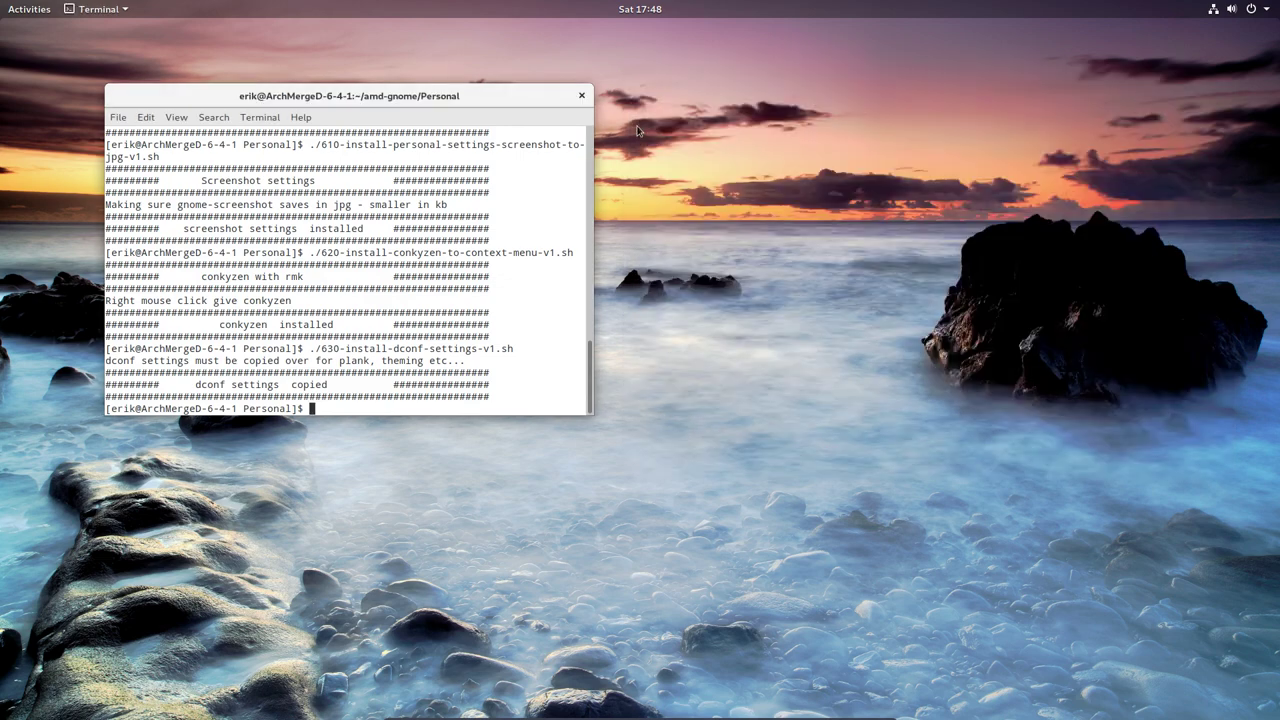
click(582, 97)
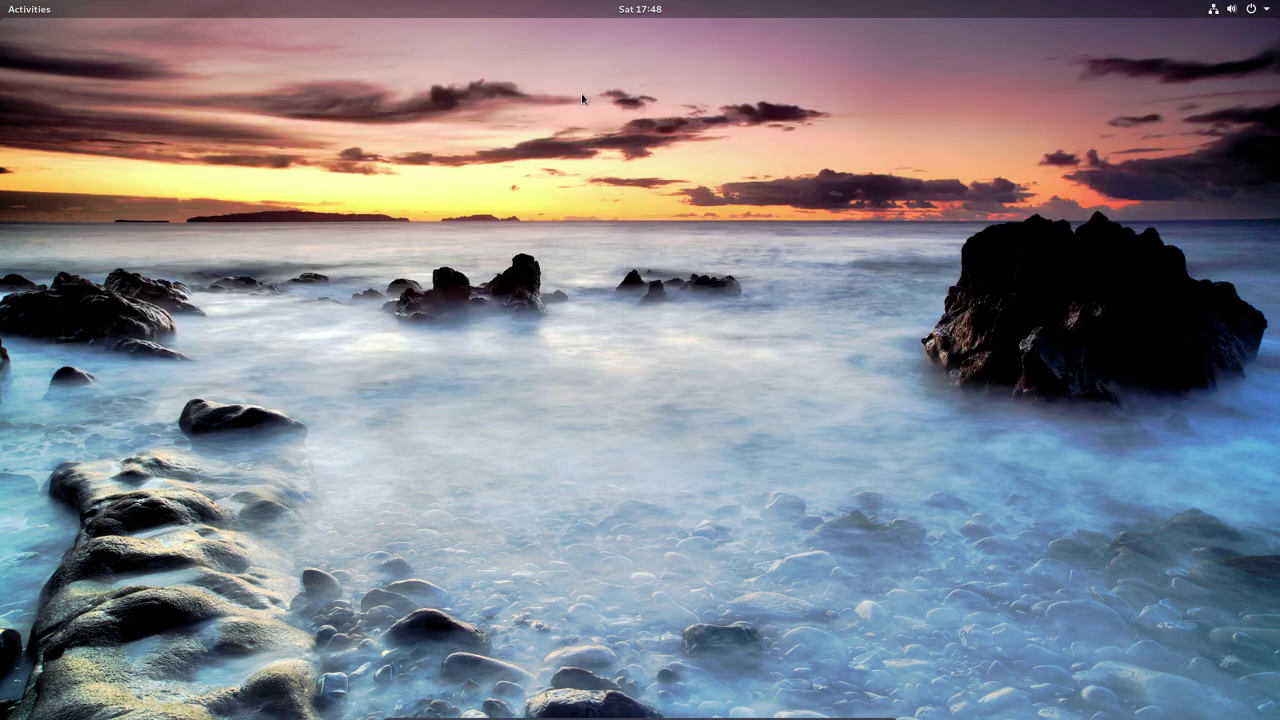
click(33, 15)
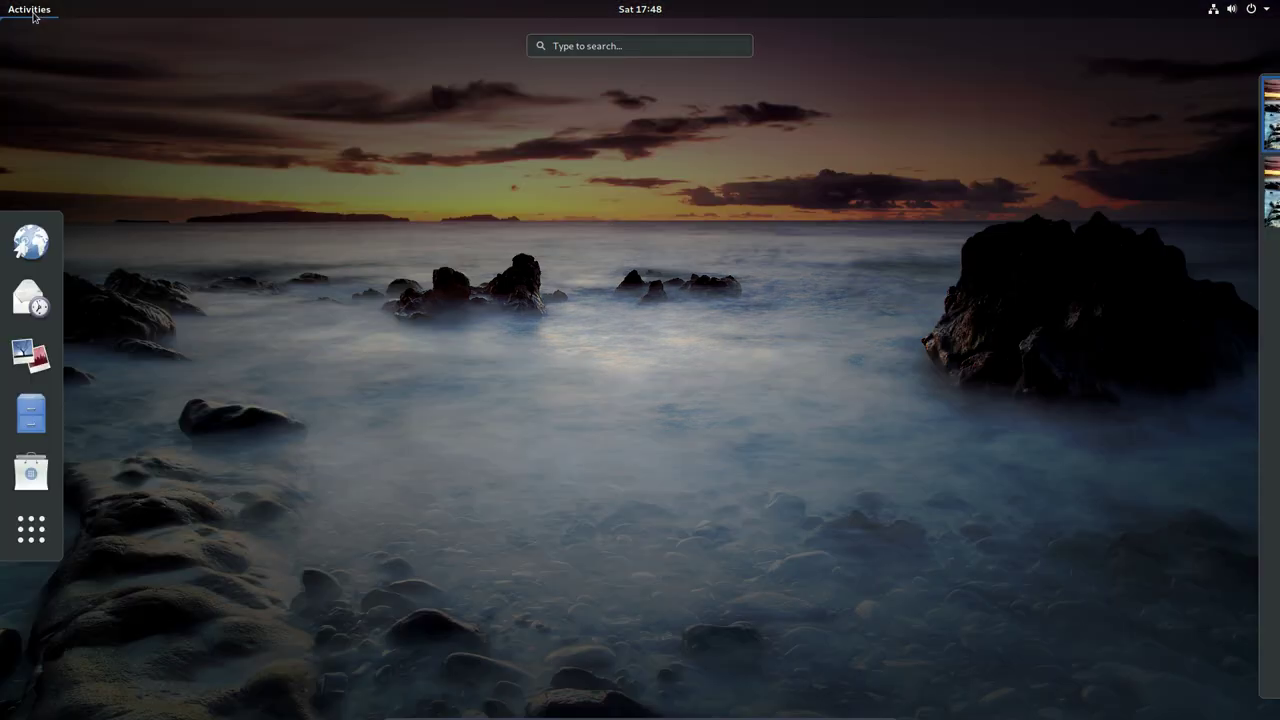
click(563, 208)
click(1250, 12)
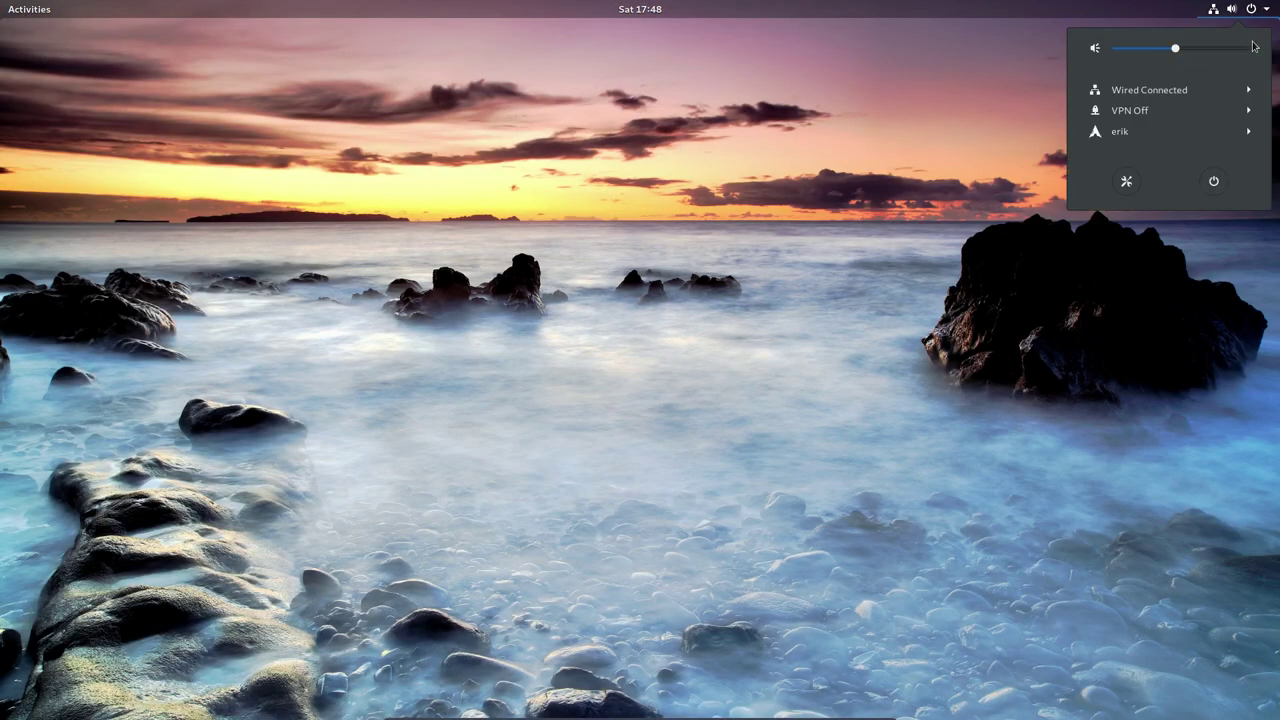
click(1134, 134)
click(1105, 153)
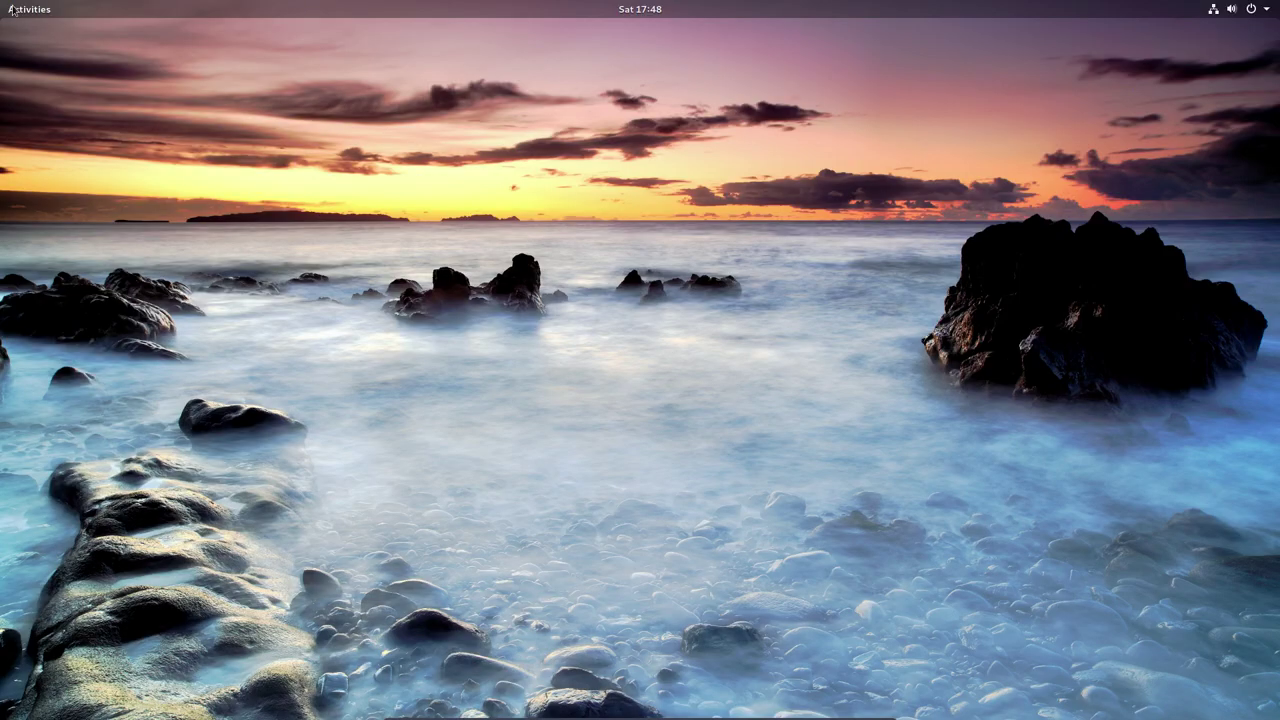
Open the file manager at the Home folder and move its window to the middle of the desktop.
click(12, 9)
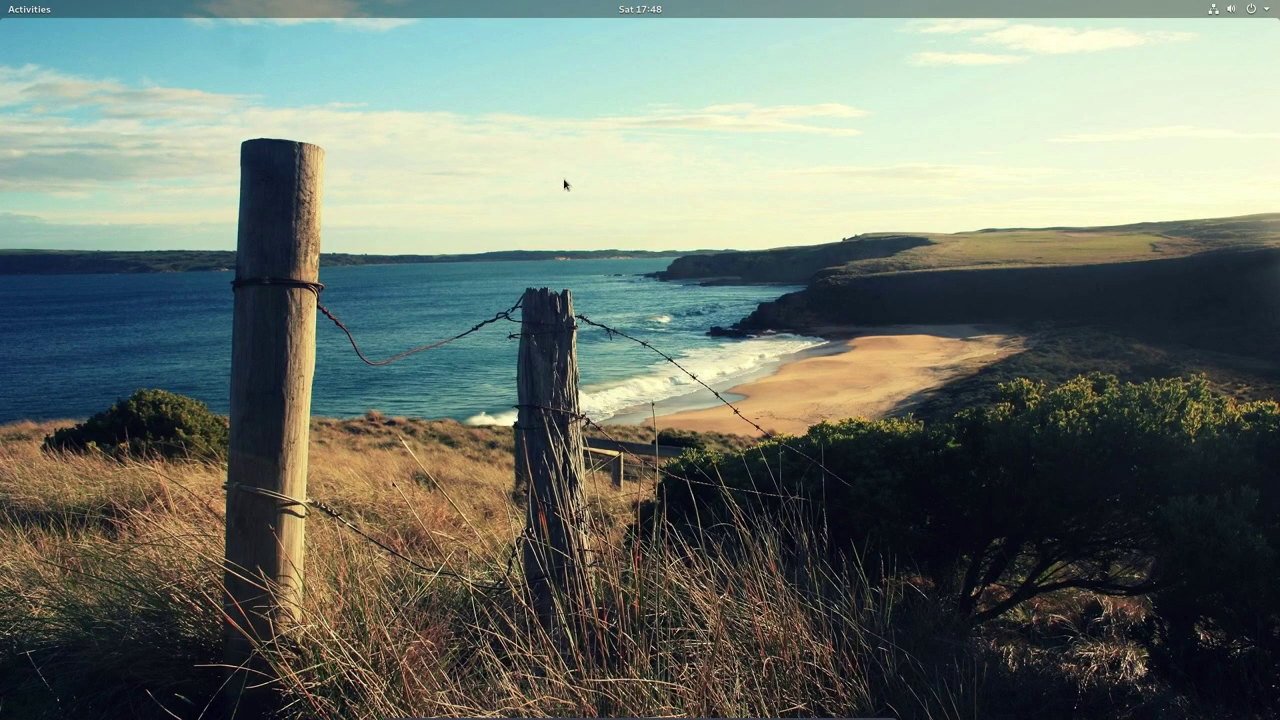
click(37, 12)
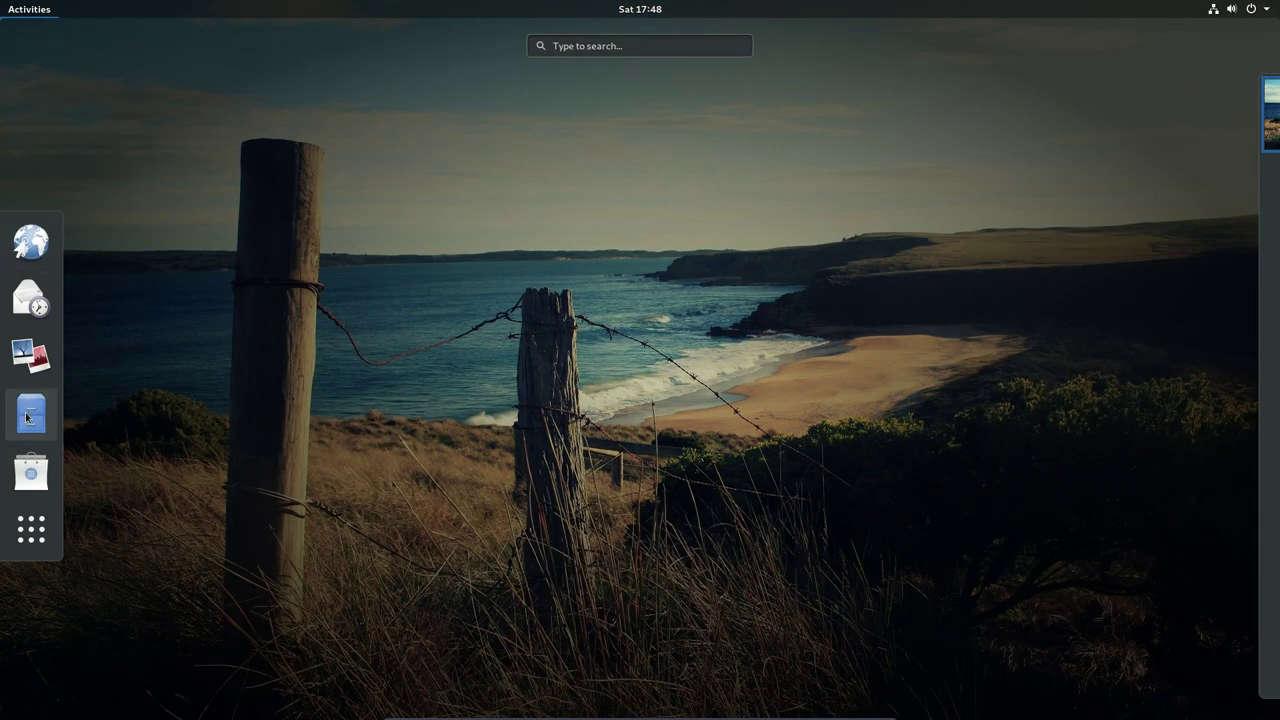
click(32, 414)
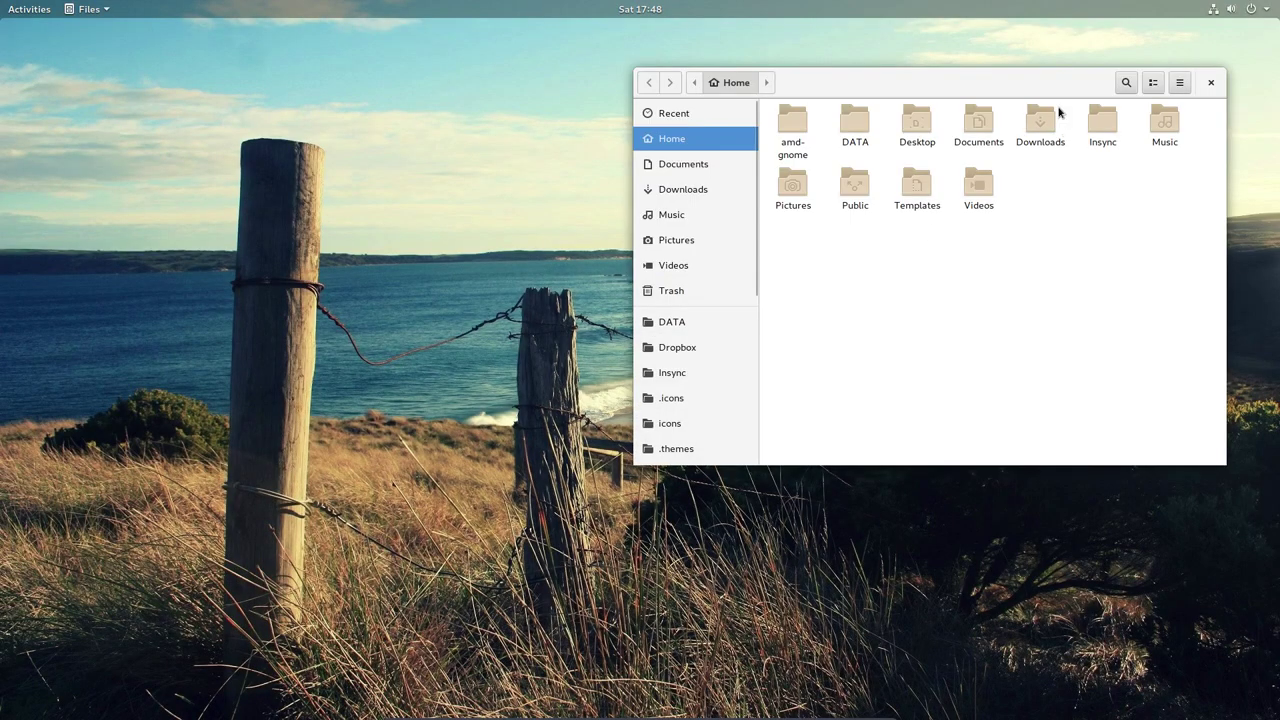
drag(979, 80, 660, 144)
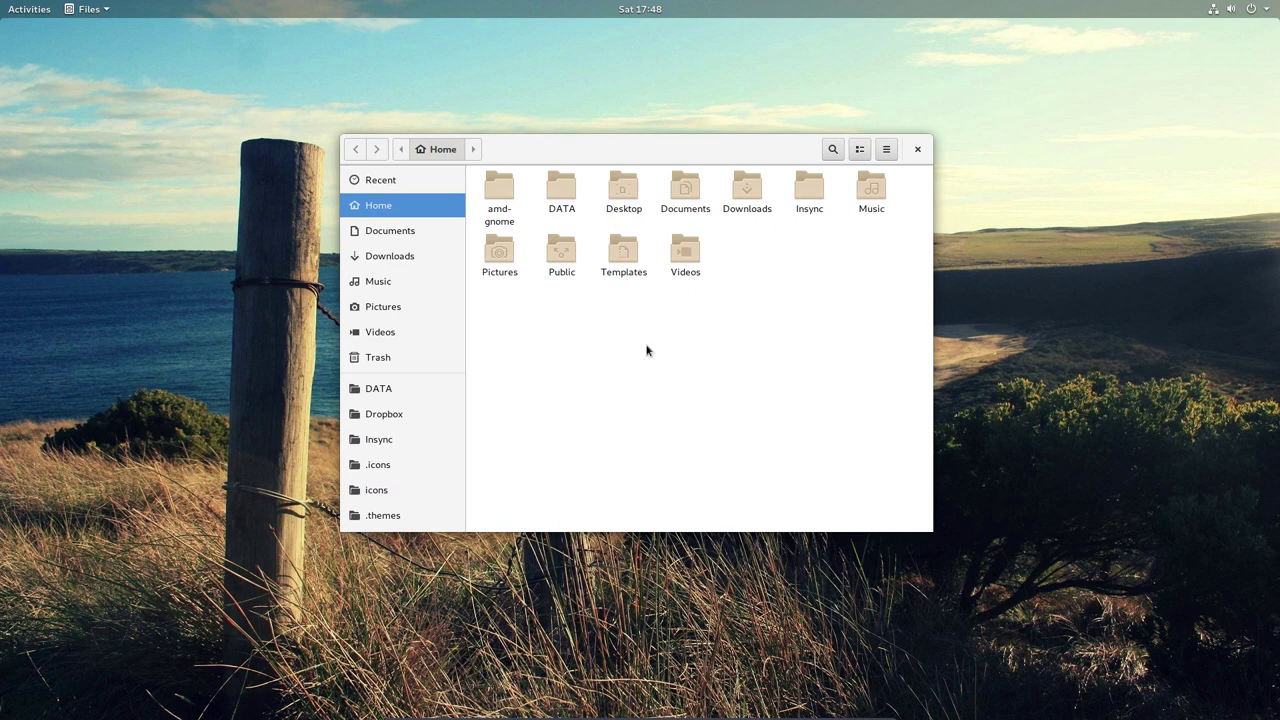